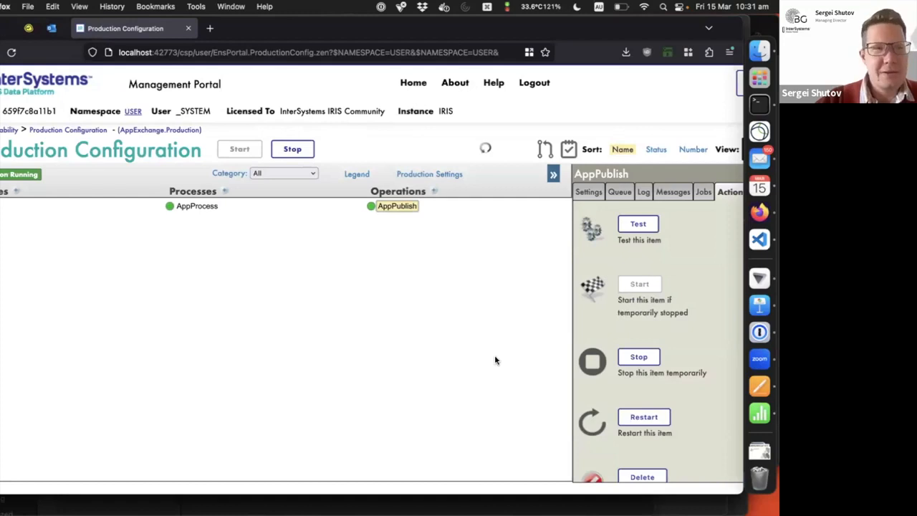
Review the GitHubUrl, Summary and LogoUrl request fields in the AppPublish operation's test dialog and close it.
double_click(136, 129)
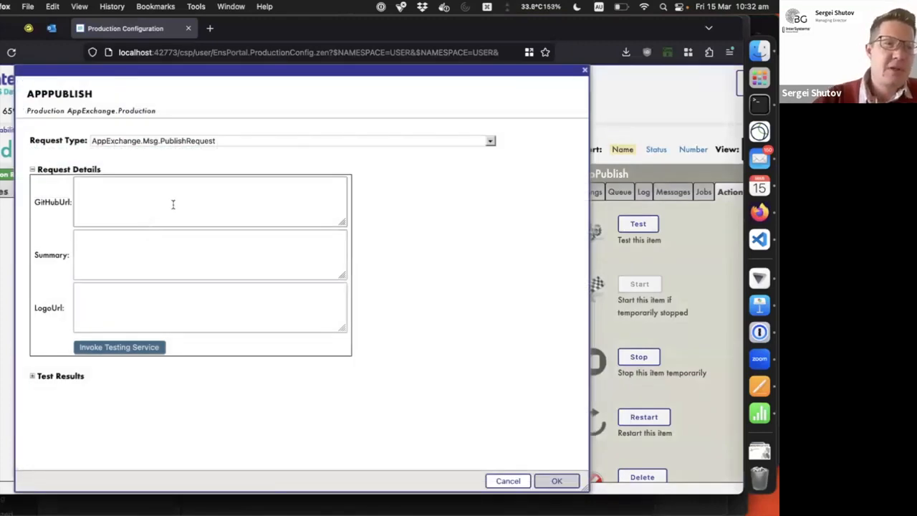
click(172, 205)
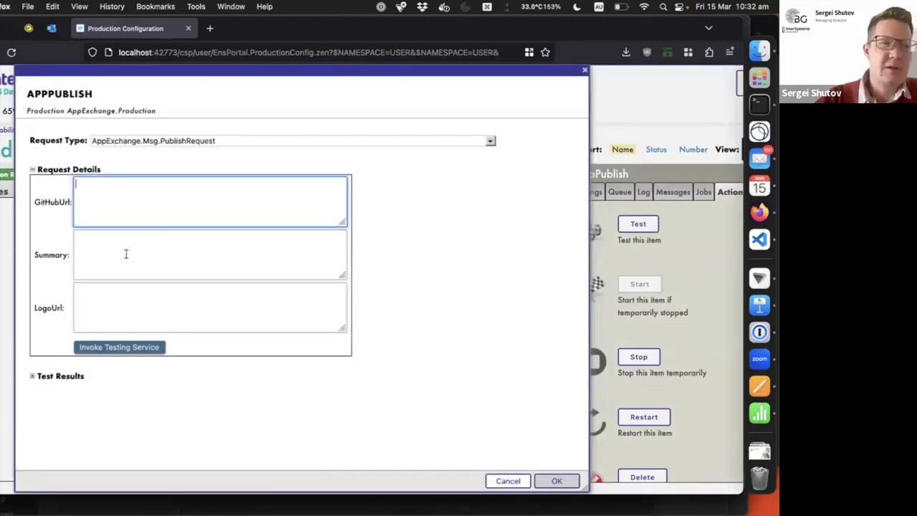
key(Tab)
key(Tab)
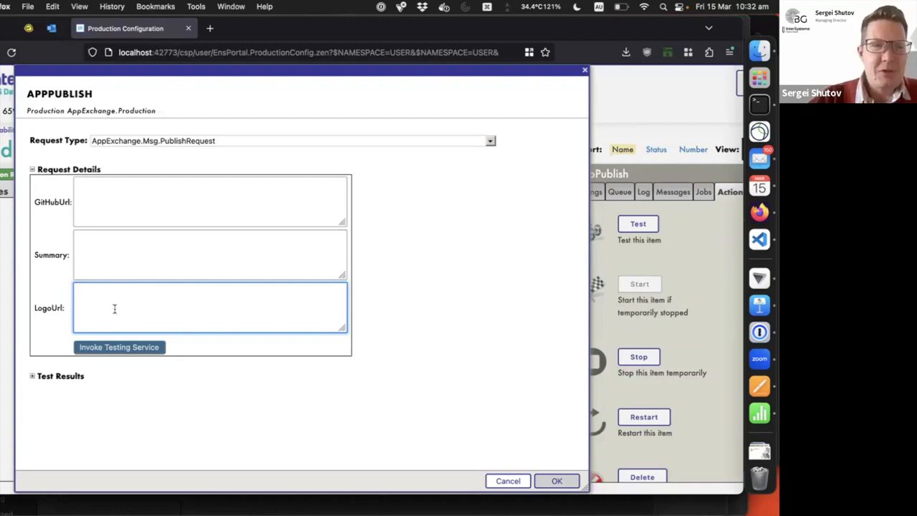
click(203, 184)
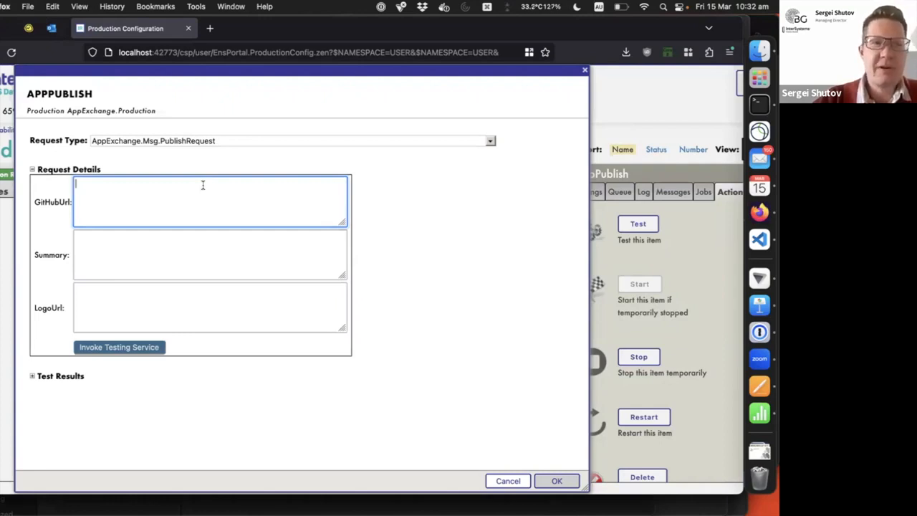
click(170, 249)
click(156, 313)
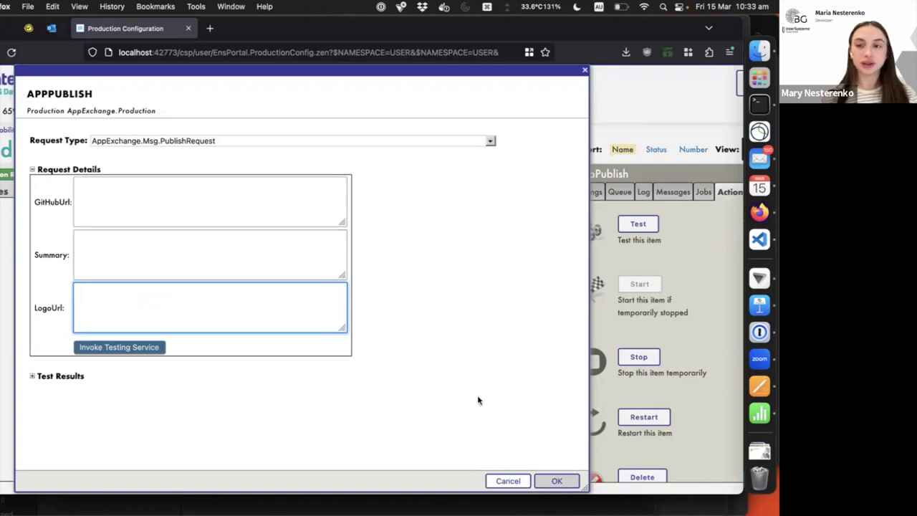
key(Escape)
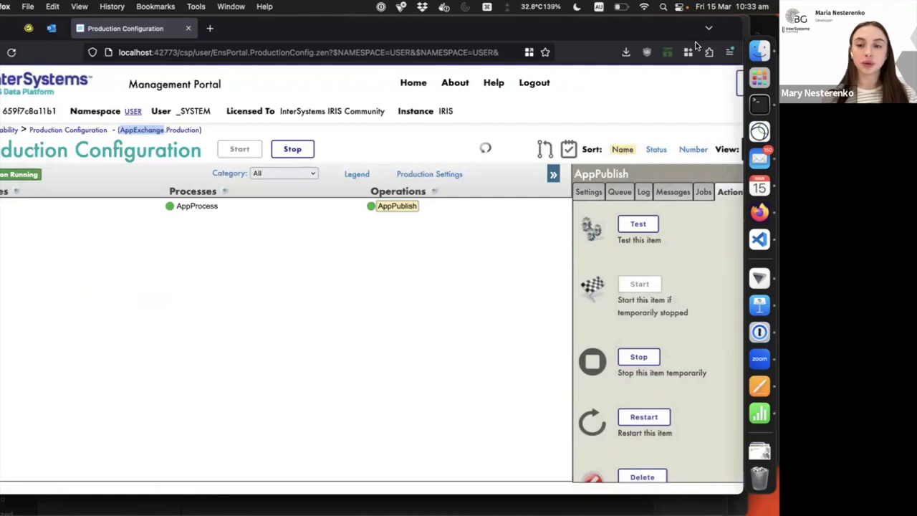
Switch to the Terminal, quit the zpm shell and install the bg-openai package with zpm "install bg-openai".
click(758, 108)
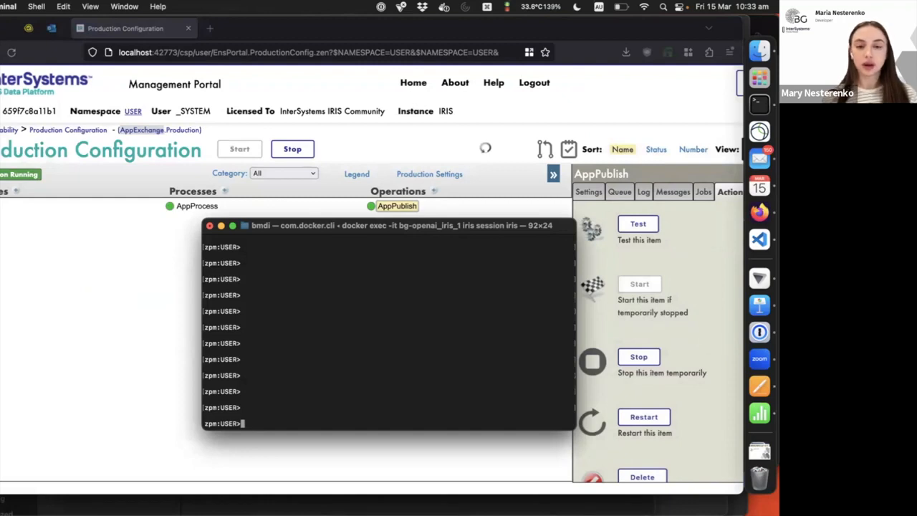
text(q)
key(Return)
text(zpm "in)
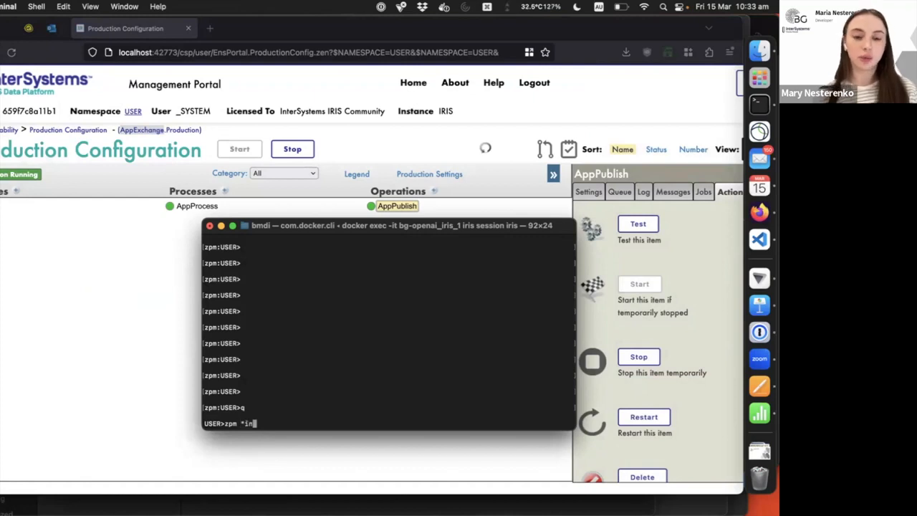
text(stall )
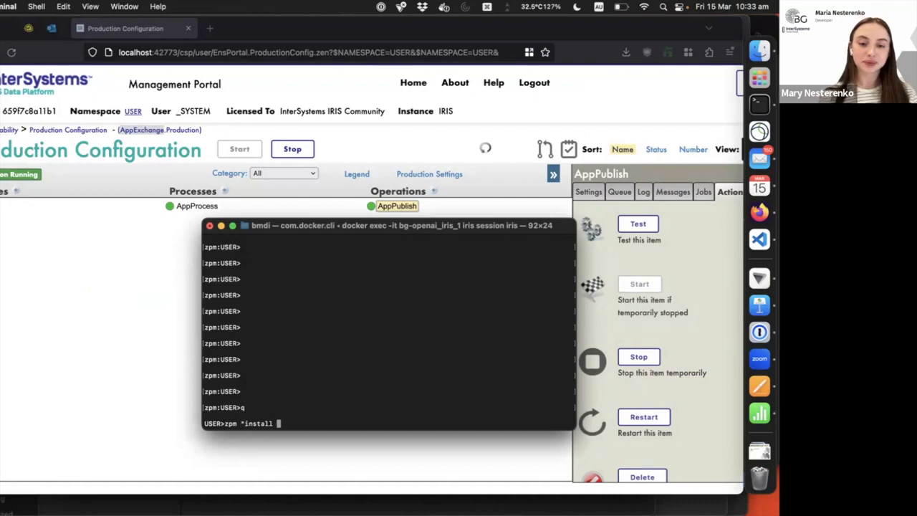
text(bg)
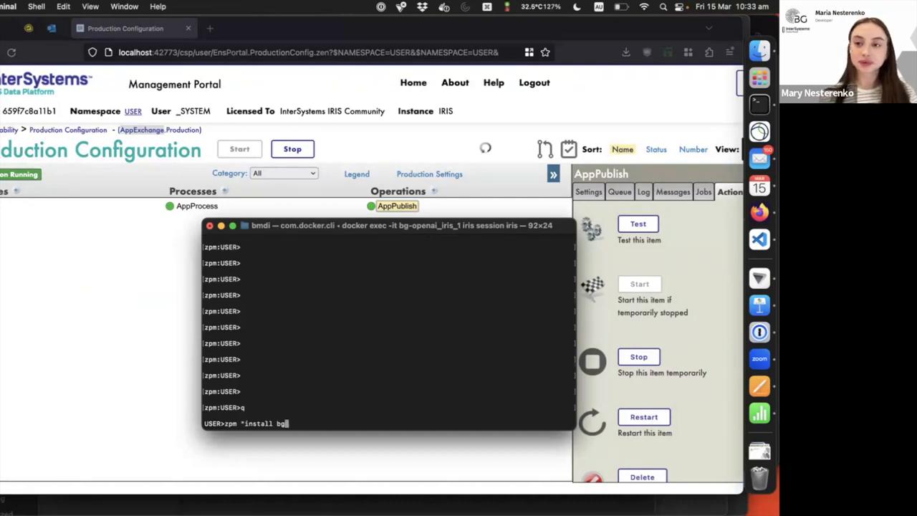
text(-openai")
key(Return)
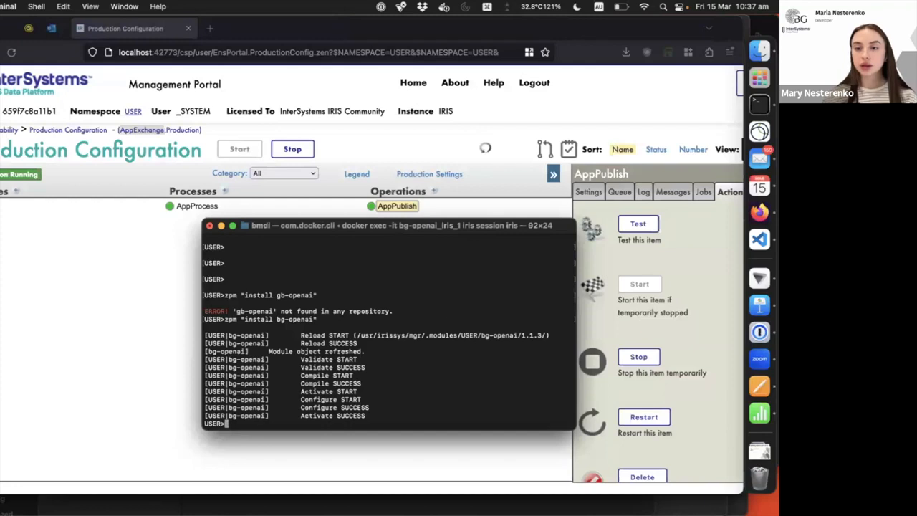
Back in the production configuration, add a business operation of class Banksia.OpenAi.Operation named OpenAiOut and enable it immediately.
click(394, 217)
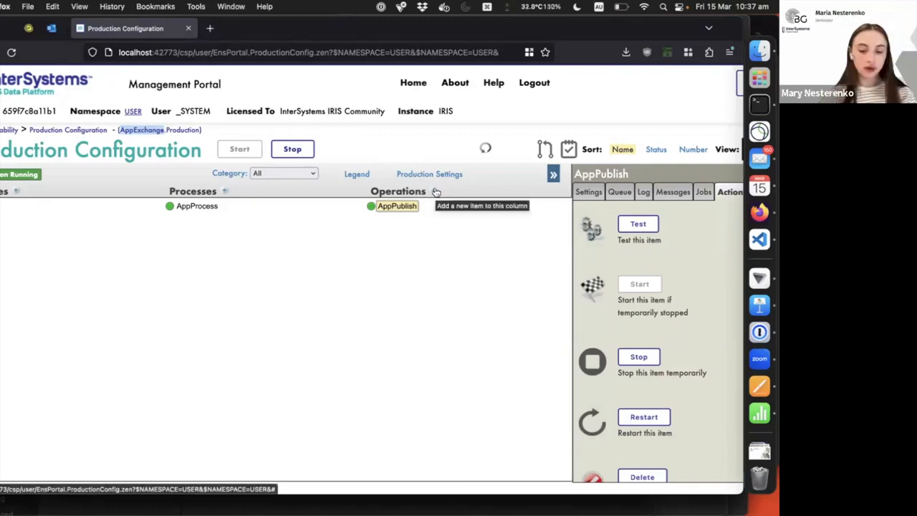
click(434, 191)
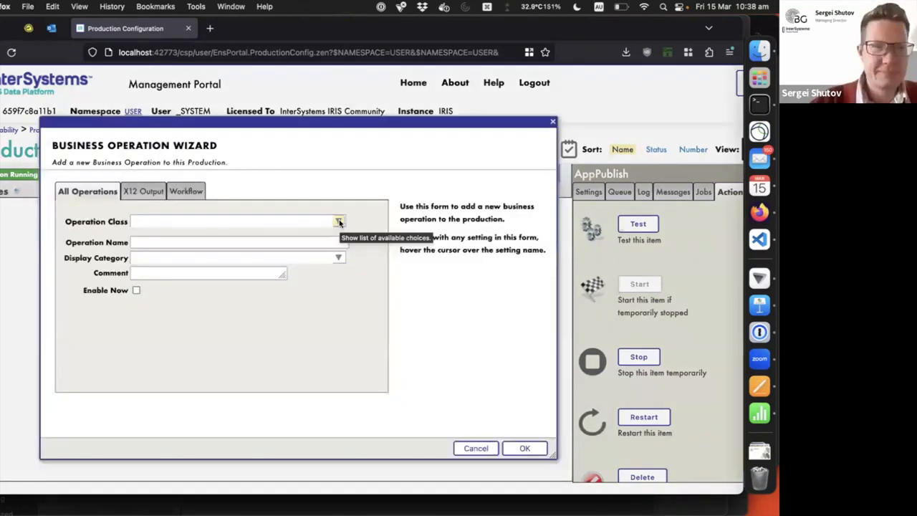
click(339, 221)
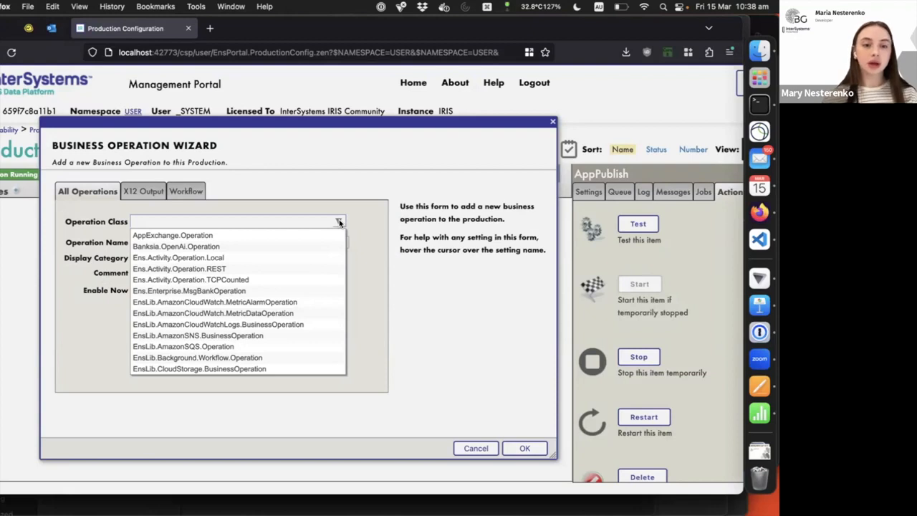
click(201, 245)
click(201, 244)
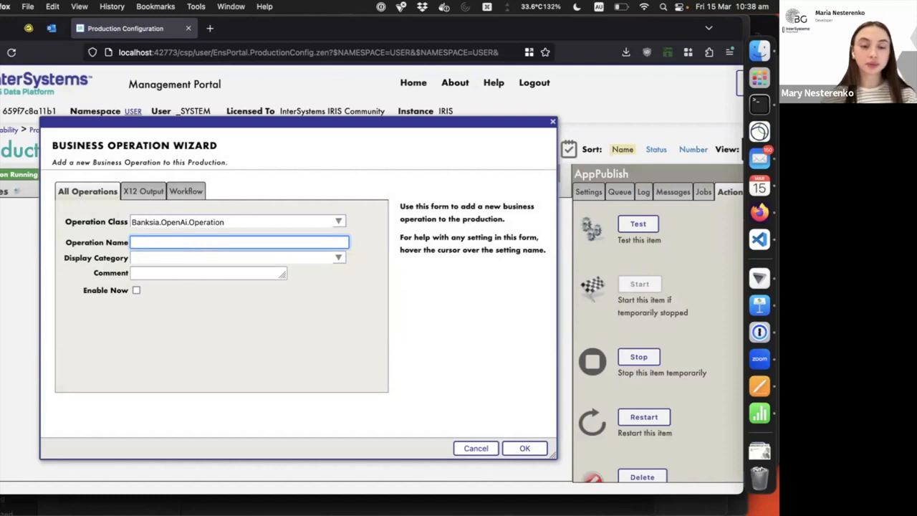
text(OpenAiOut)
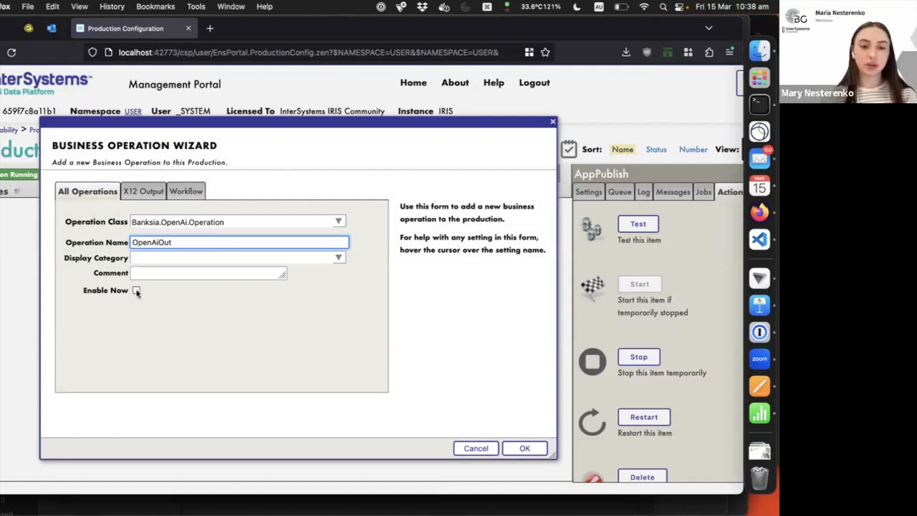
click(136, 290)
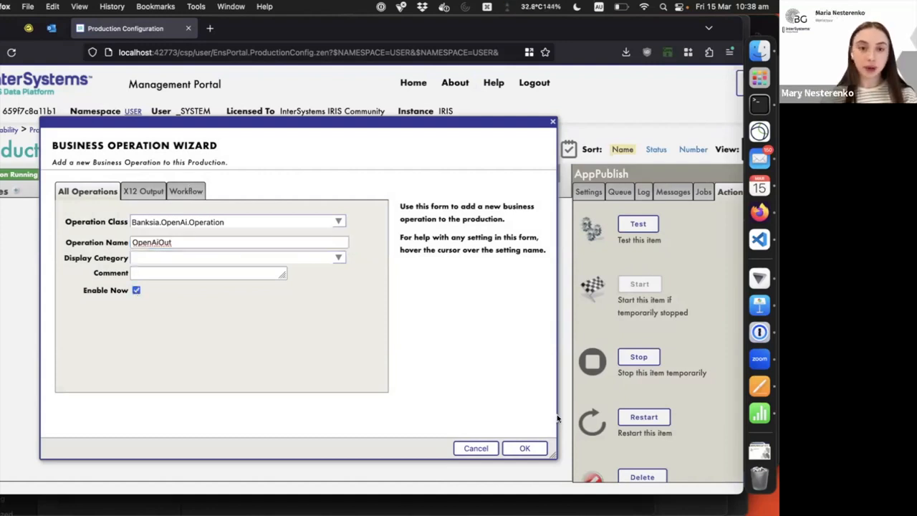
click(531, 448)
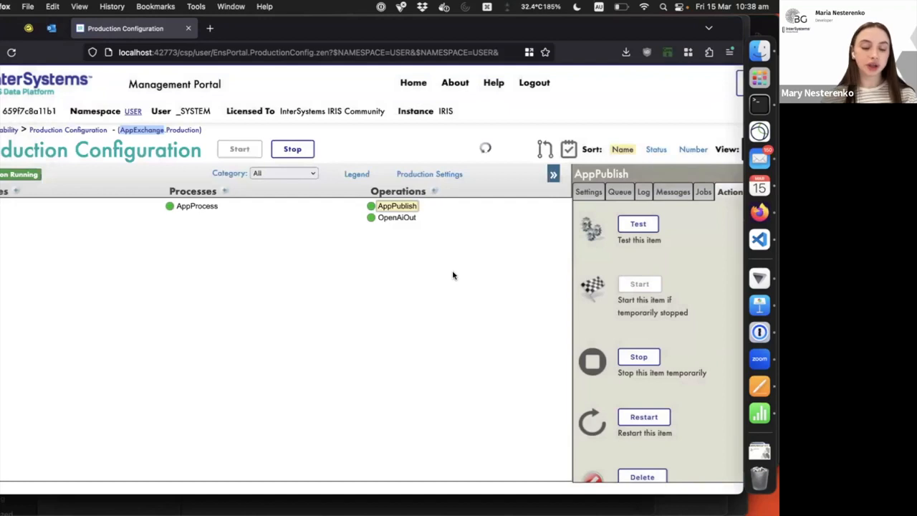
Open the Credentials viewer from the Credentials setting of the OpenAiOut operation.
click(398, 217)
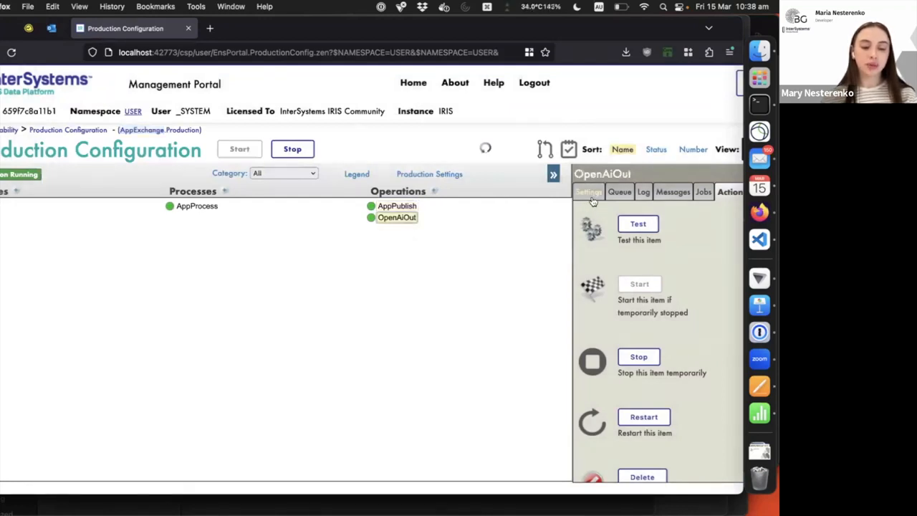
click(592, 198)
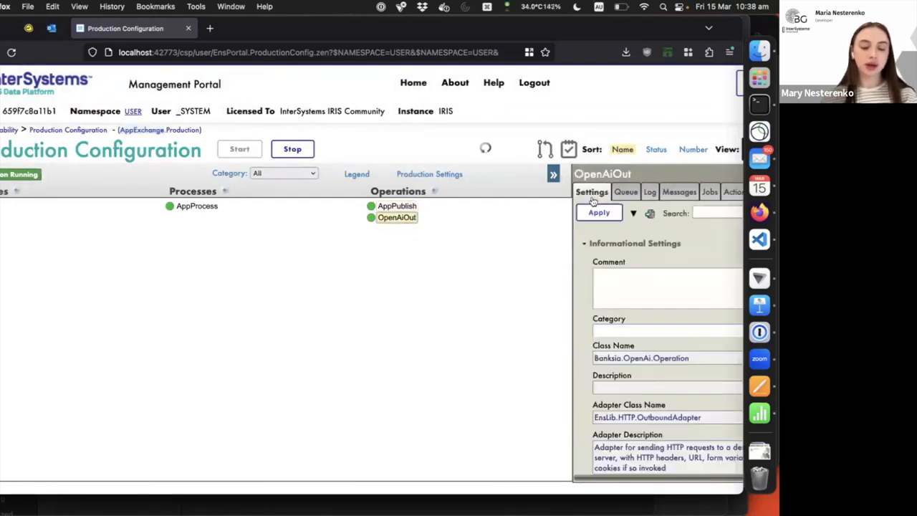
click(585, 244)
scroll(621, 333, down, 3)
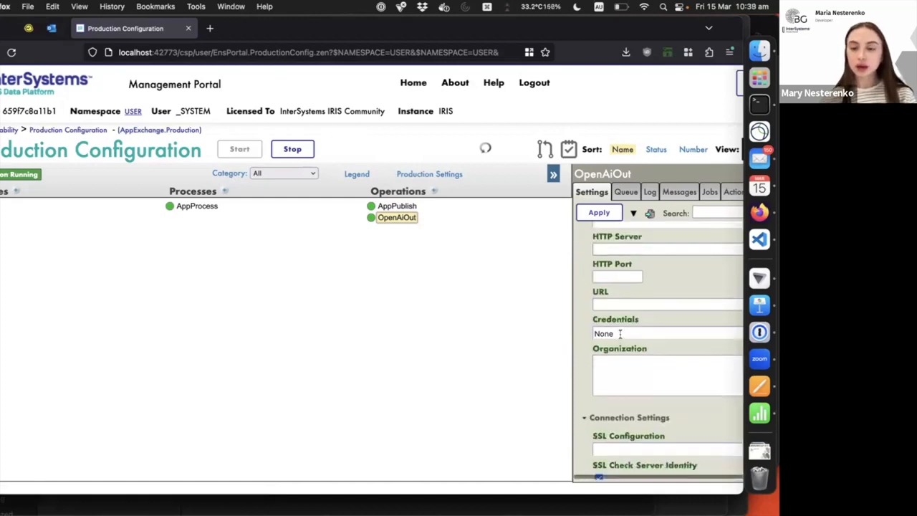
click(618, 334)
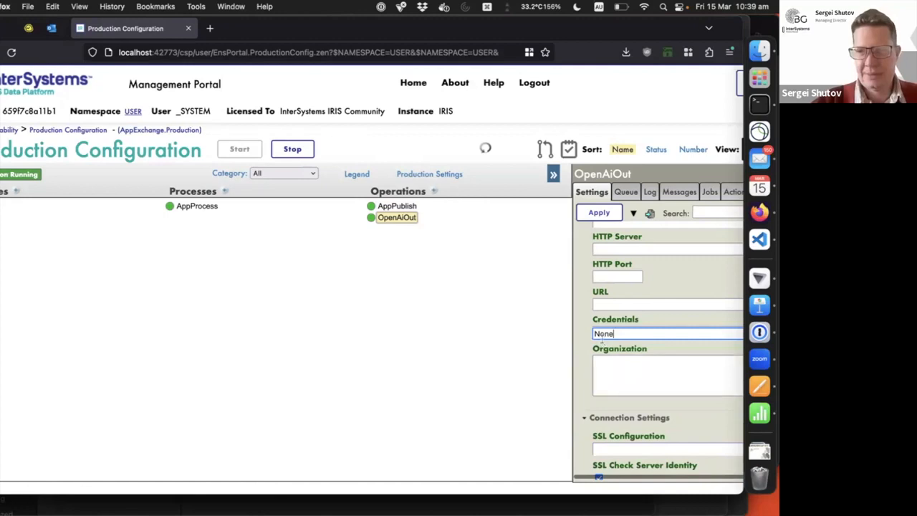
scroll(665, 235, right, 1)
scroll(707, 175, right, 2)
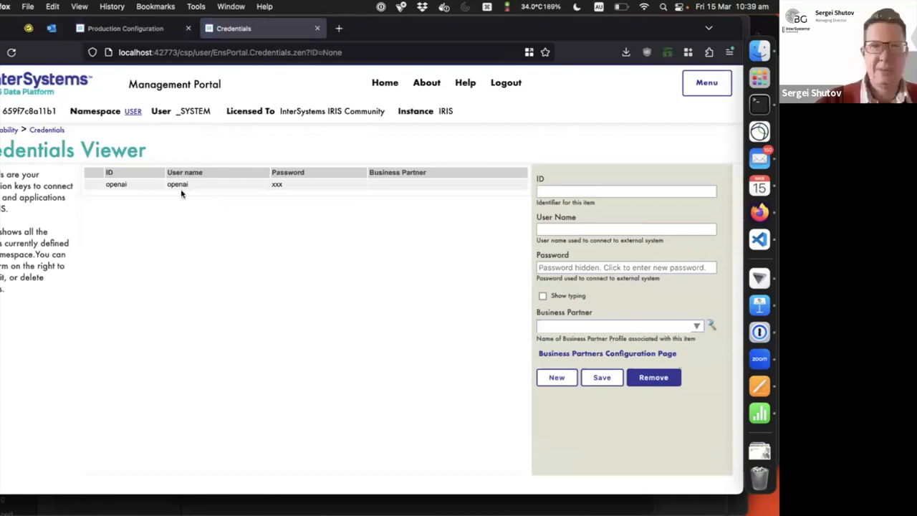
Enter OpenAiApiKey as both the ID and the user name of a new credential.
click(611, 193)
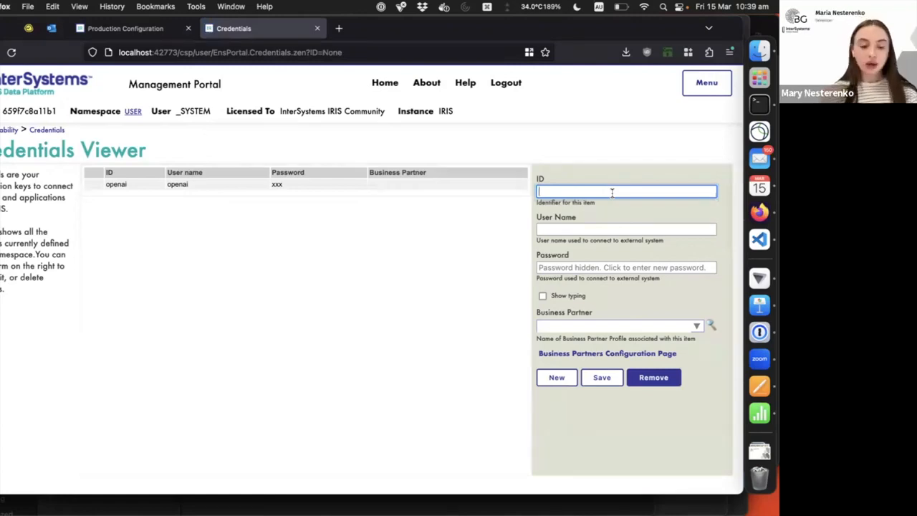
text(OpenAi )
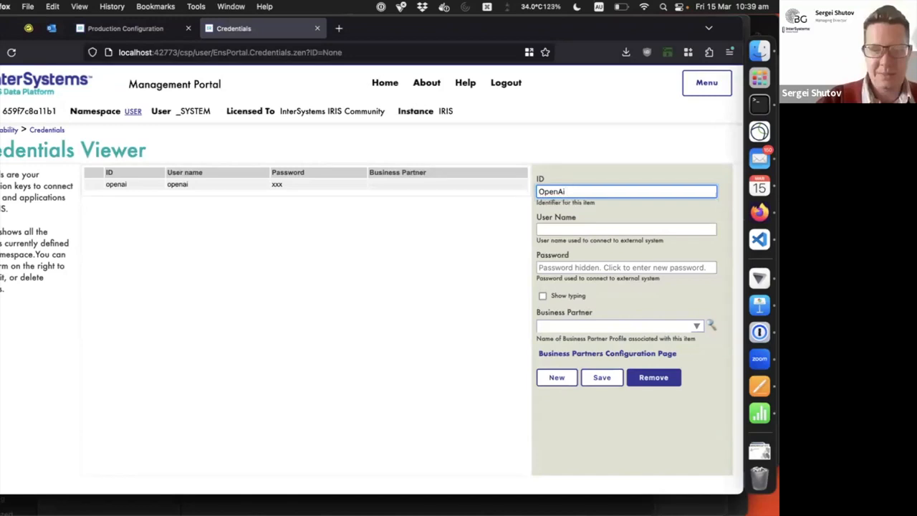
text(ApiKey)
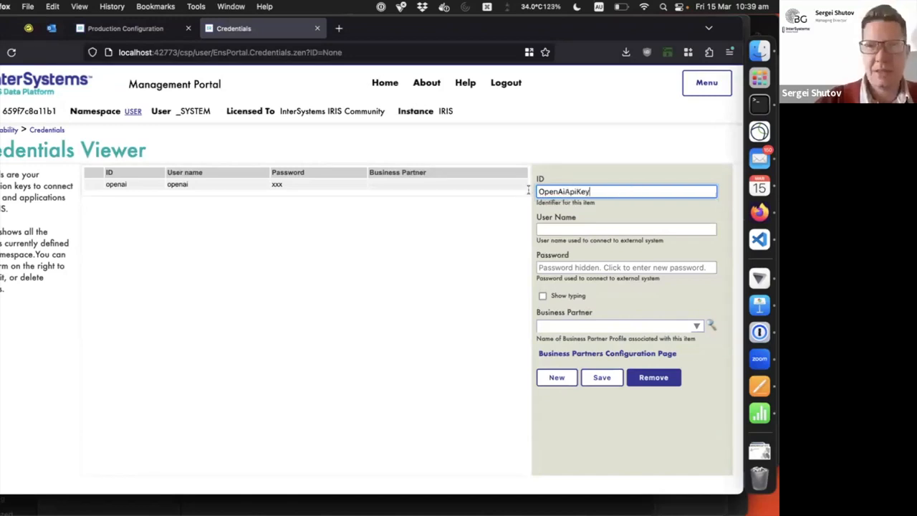
key(super+a)
key(super+c)
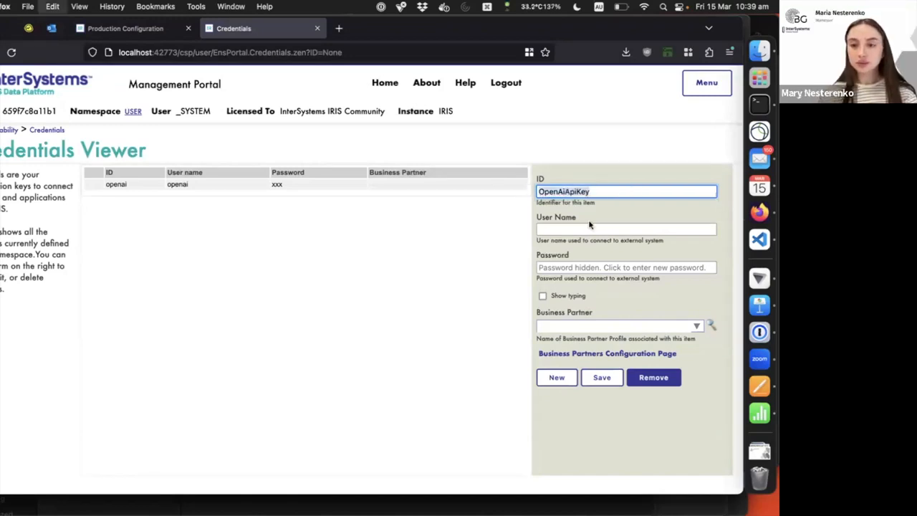
click(591, 228)
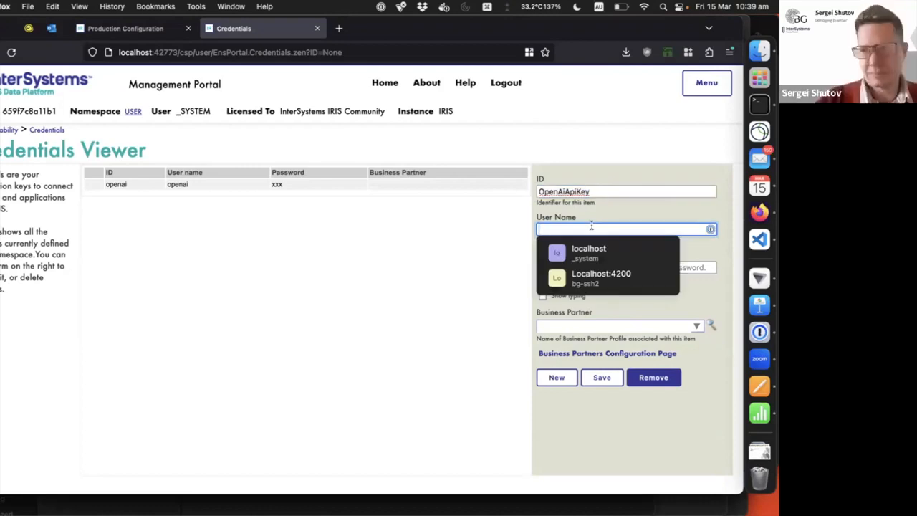
key(super+v)
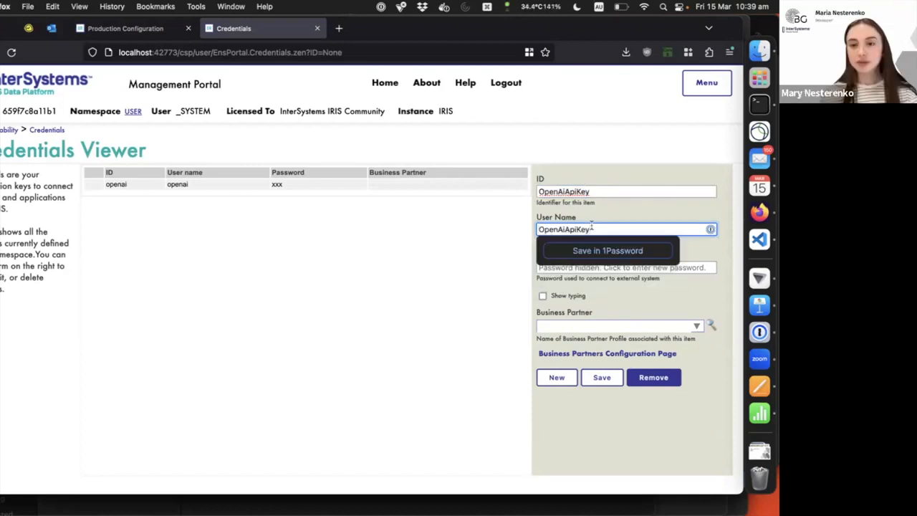
Paste the OpenAI API key from 1Password's AppExchange Demo item as the credential's password, save it and return to the production configuration.
click(625, 268)
click(625, 268)
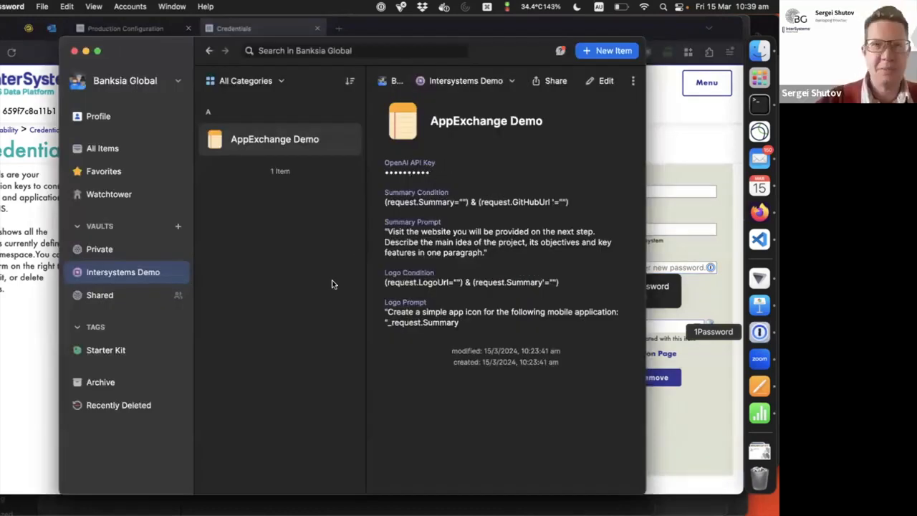
click(417, 168)
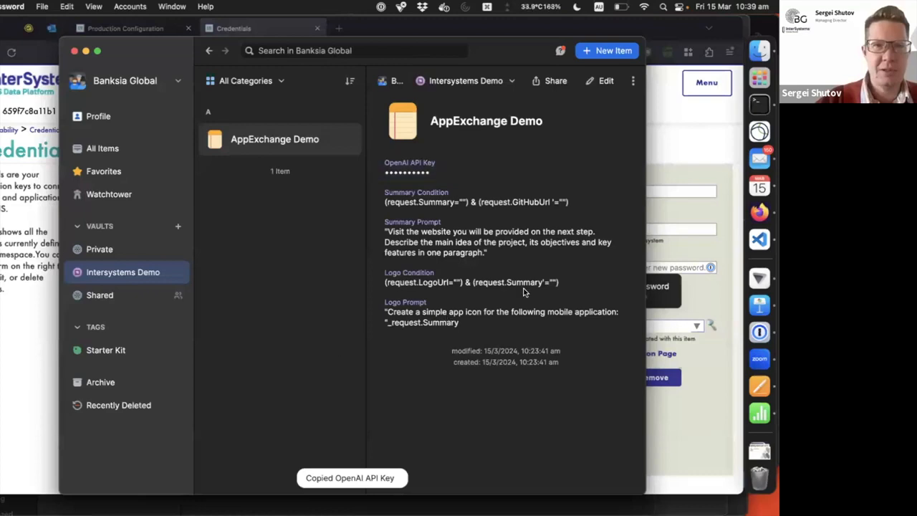
key(super+Tab)
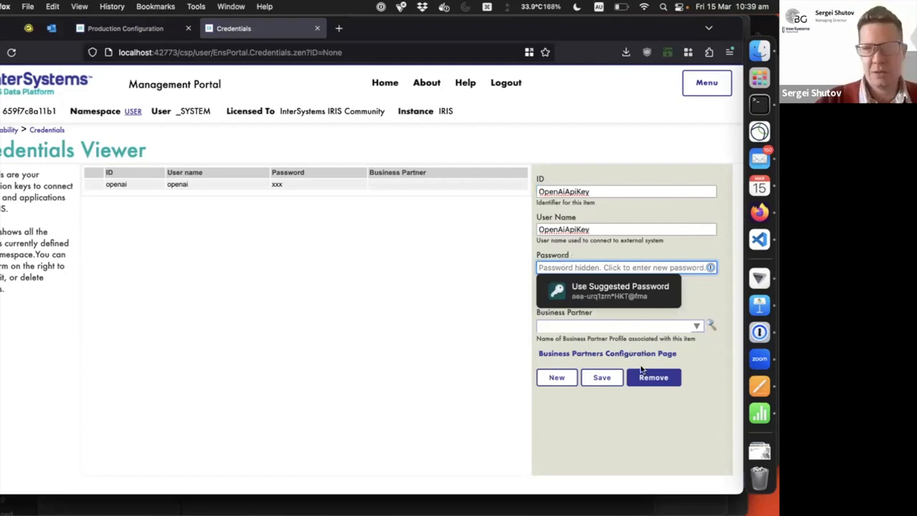
key(super+v)
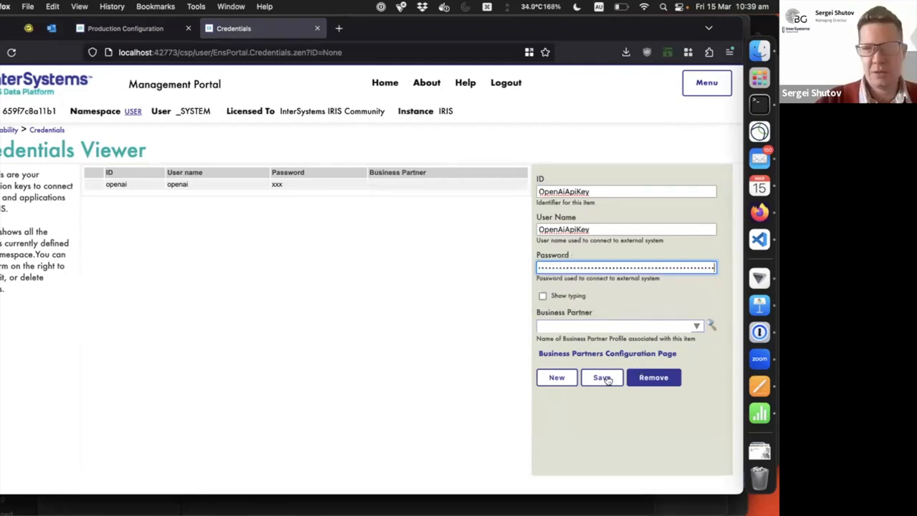
key(Return)
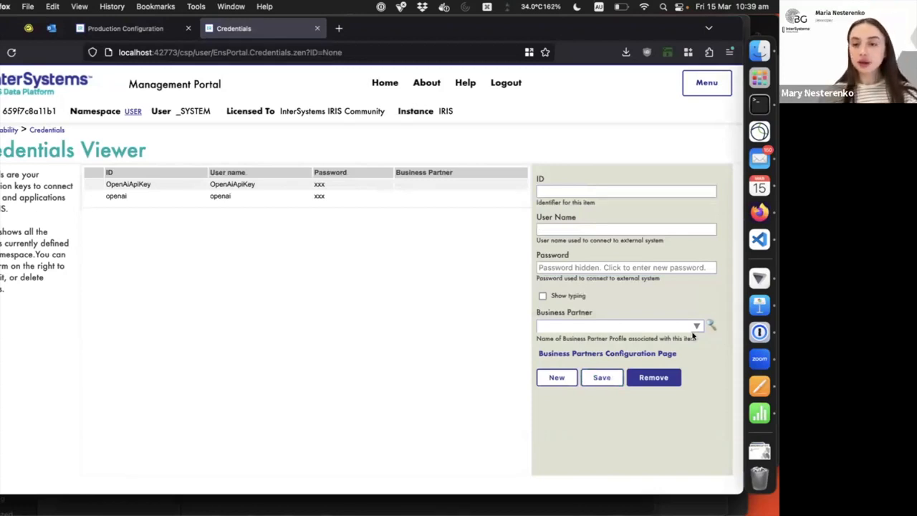
key(super+w)
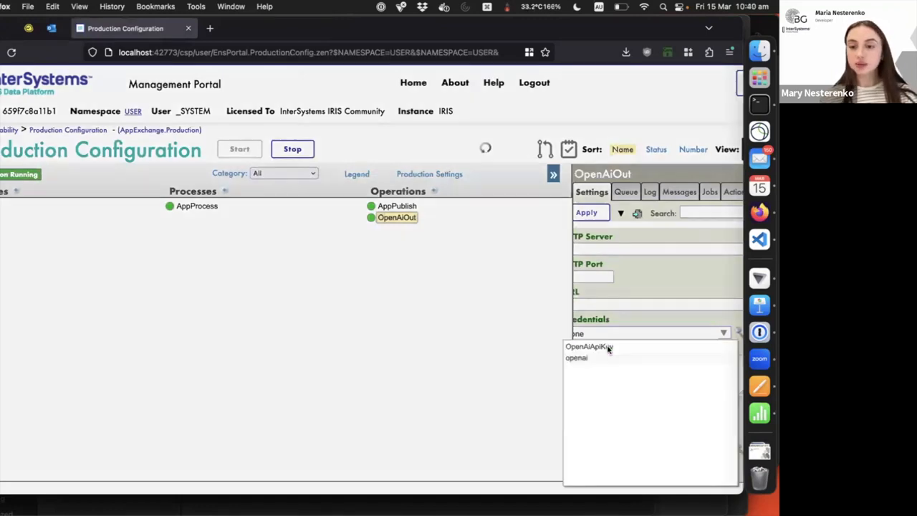
Set the OpenAiOut operation's Credentials to OpenAiApiKey and its SSL Configuration to OpenAiSSL, and apply the settings.
click(608, 347)
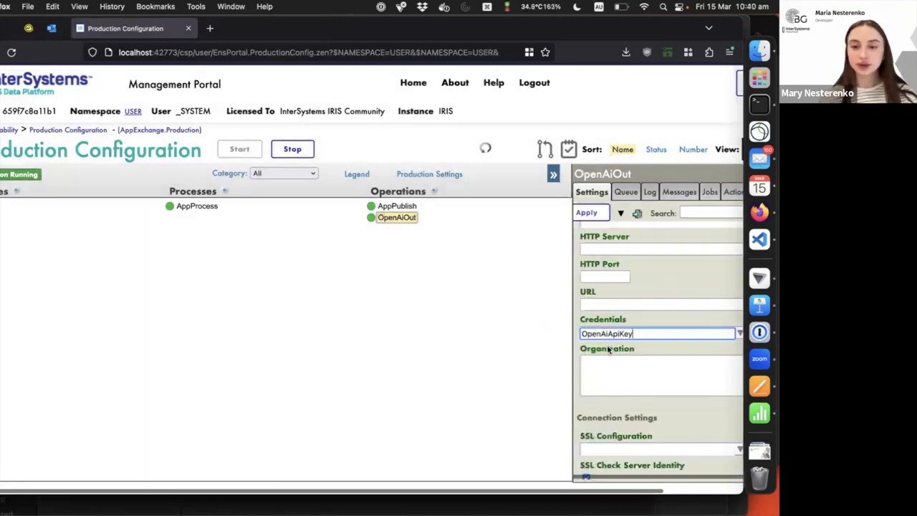
scroll(673, 346, down, 3)
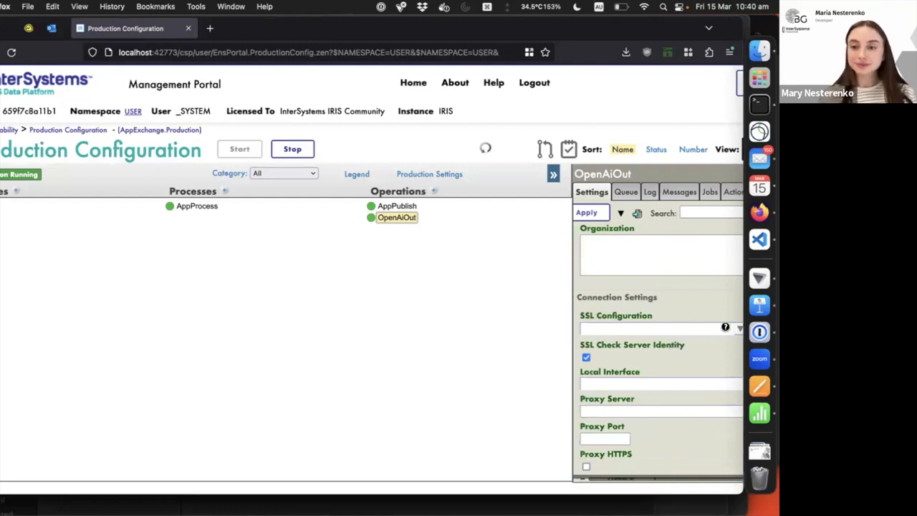
scroll(725, 327, right, 1)
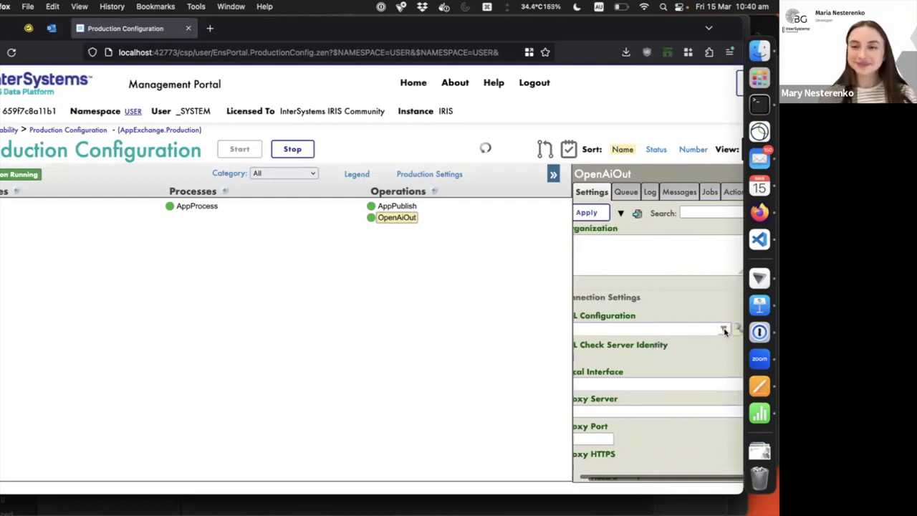
click(676, 333)
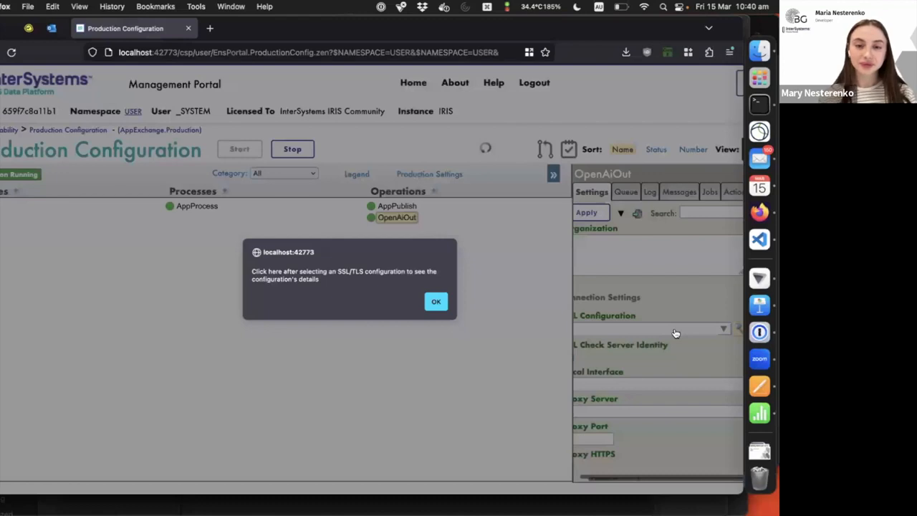
key(Return)
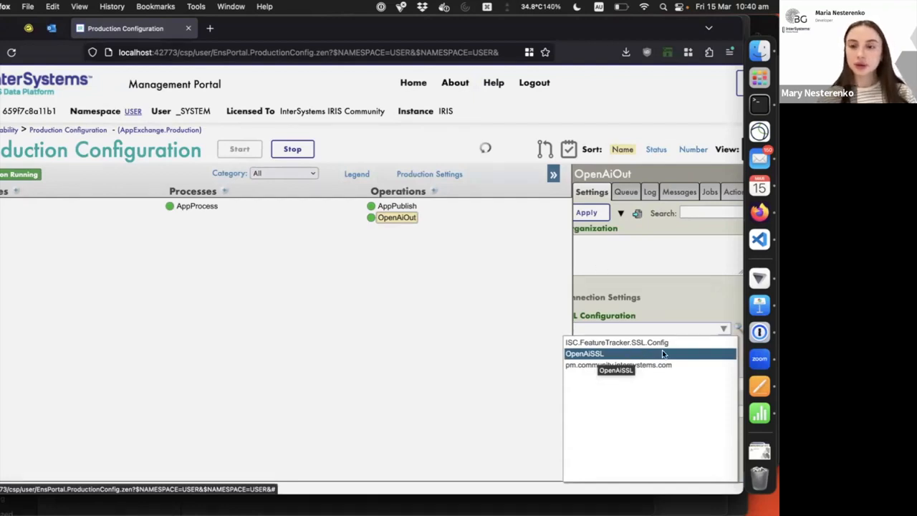
click(596, 353)
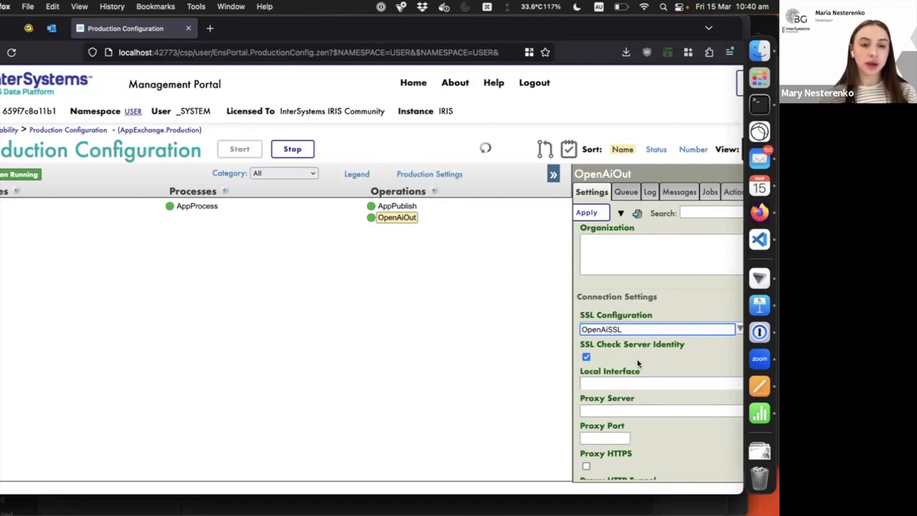
click(411, 440)
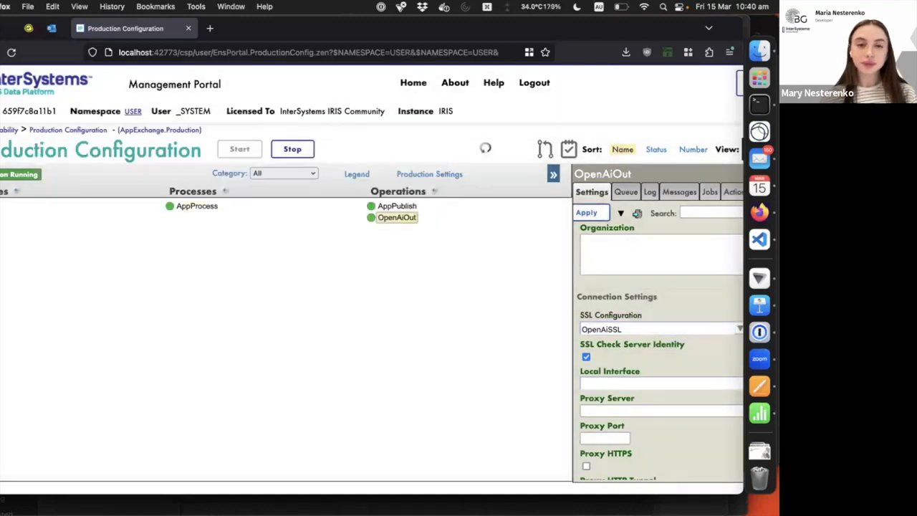
Open AppExchange.Process, the business process behind AppProcess, in the Business Process Designer.
click(197, 206)
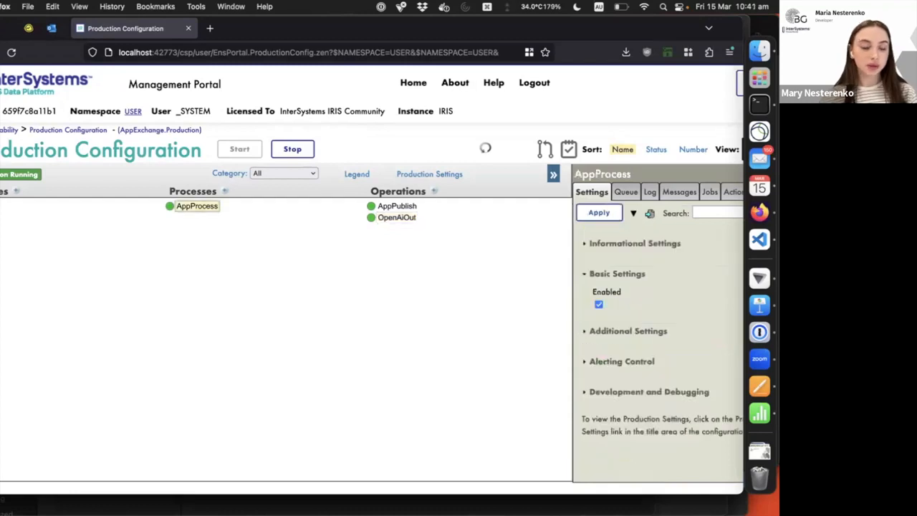
click(9, 130)
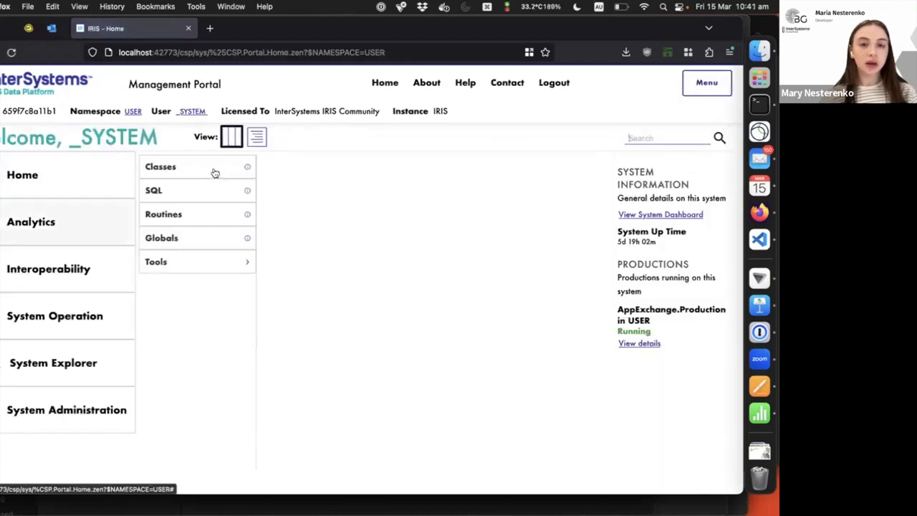
click(215, 172)
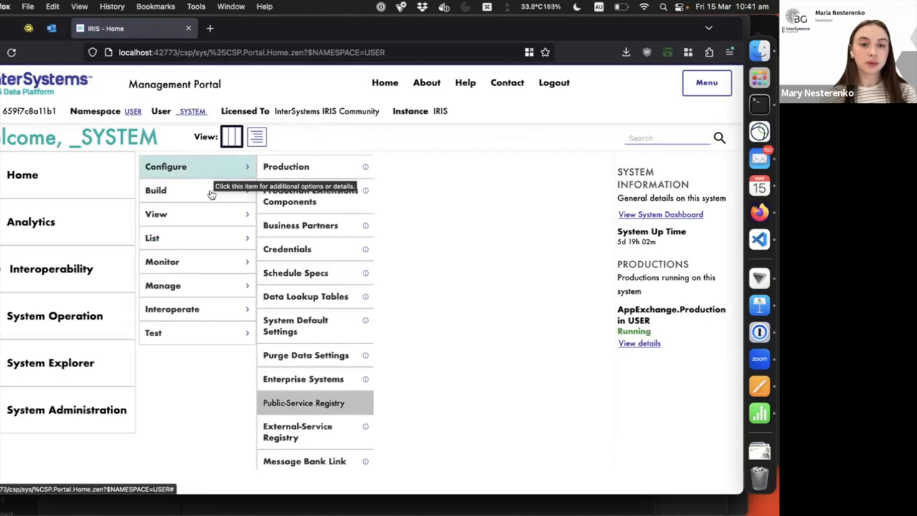
click(195, 193)
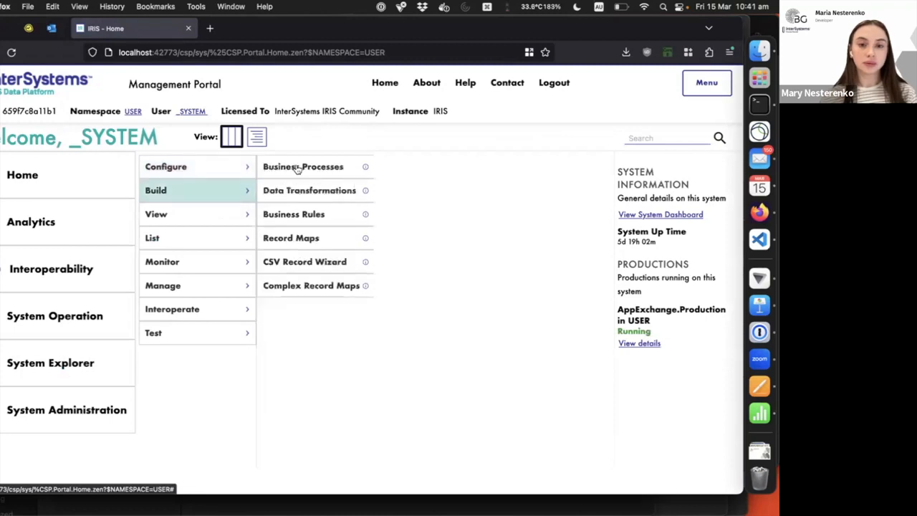
click(299, 167)
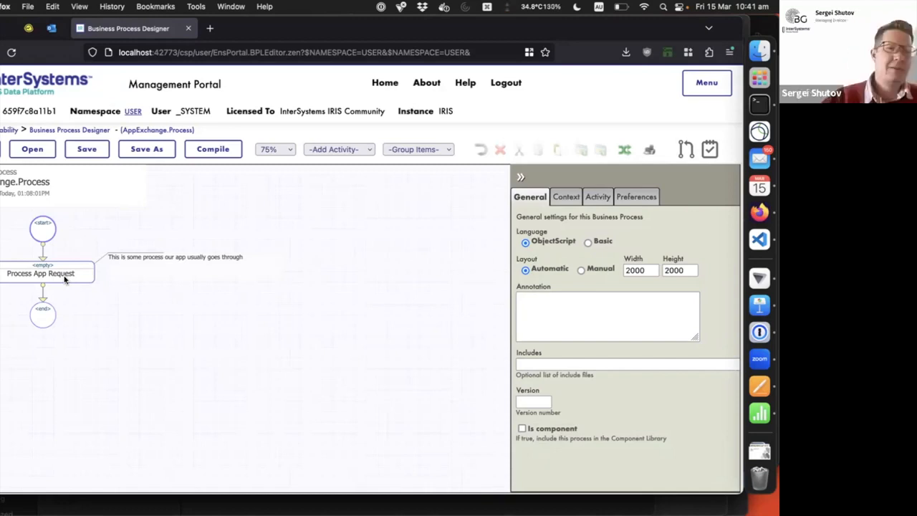
Move the end shape down to about y 579 and delete the connector between Process App Request and end.
drag(45, 311, 46, 411)
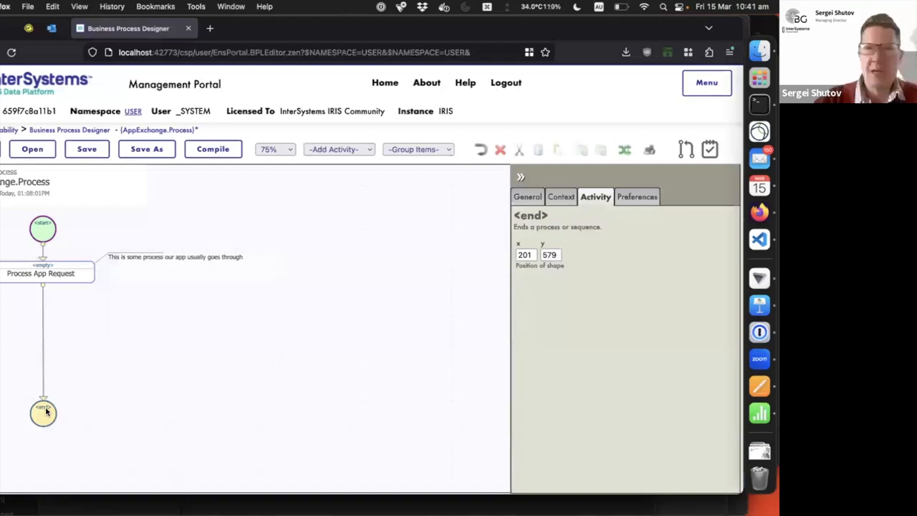
click(42, 315)
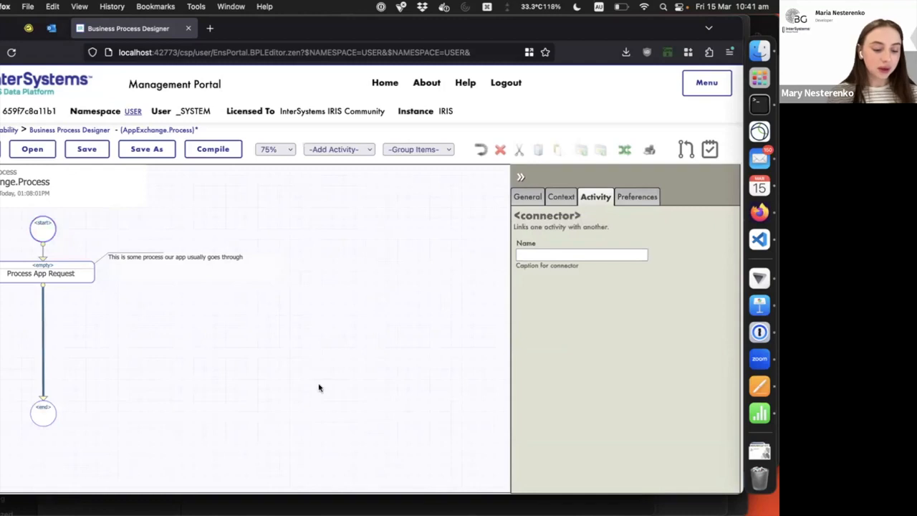
click(500, 149)
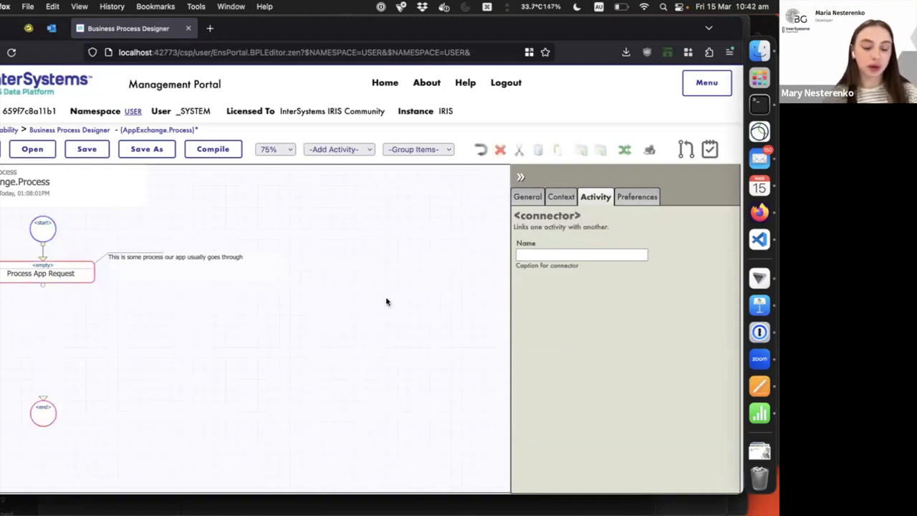
Add an If activity below Process App Request and move its join and the end shape down to make room.
click(349, 151)
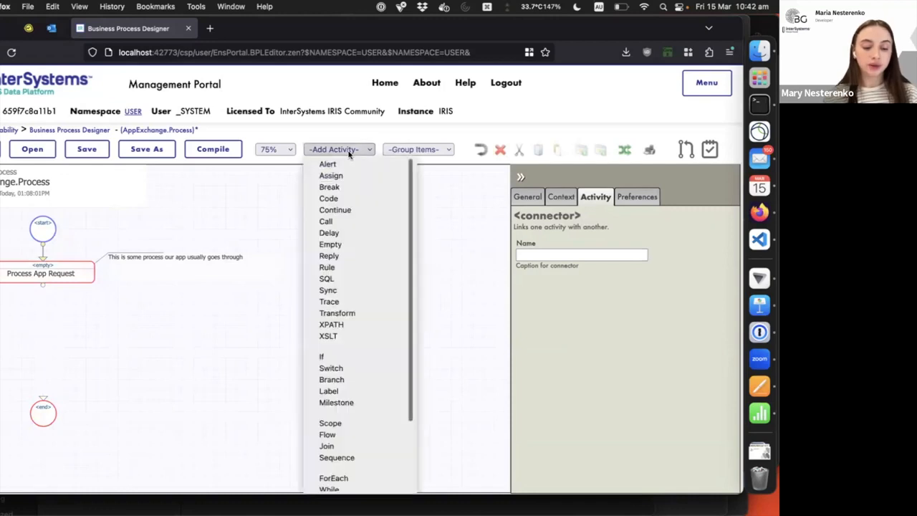
click(322, 356)
click(52, 315)
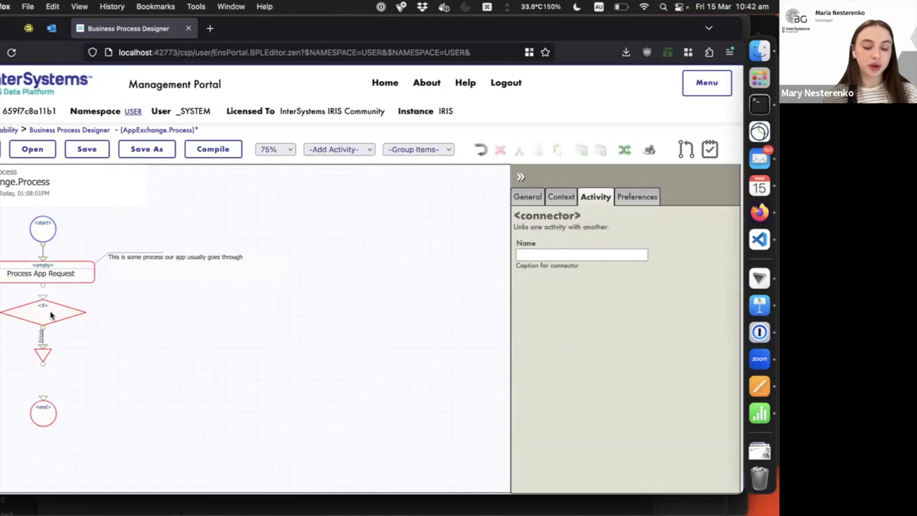
drag(43, 355, 43, 462)
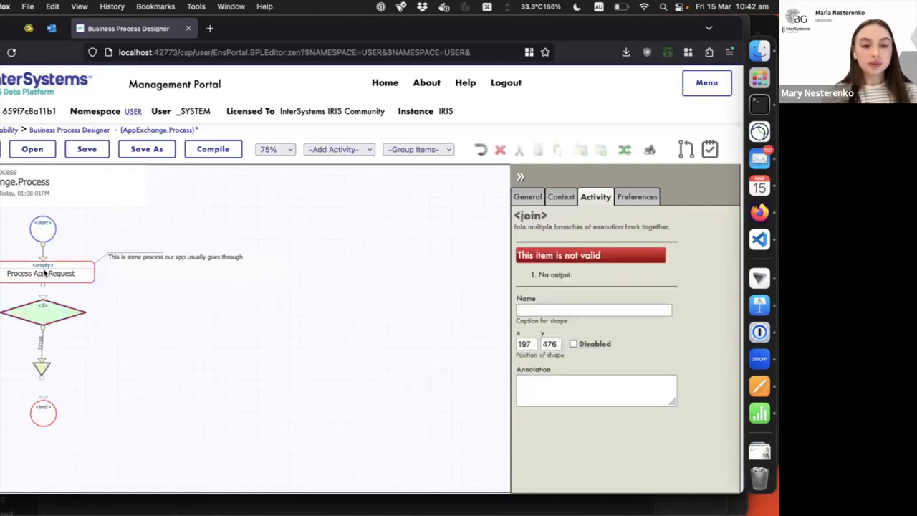
Name the new If activity "Summary is Empty".
click(41, 314)
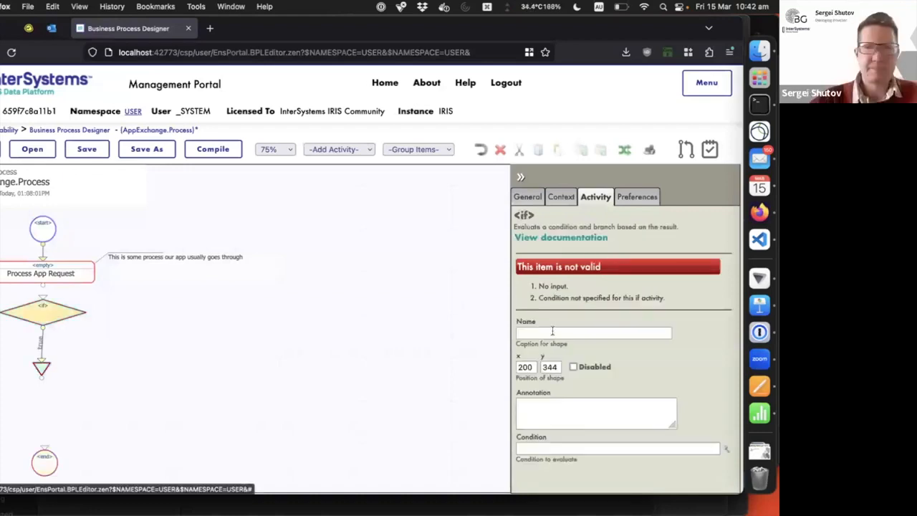
click(593, 333)
text(S)
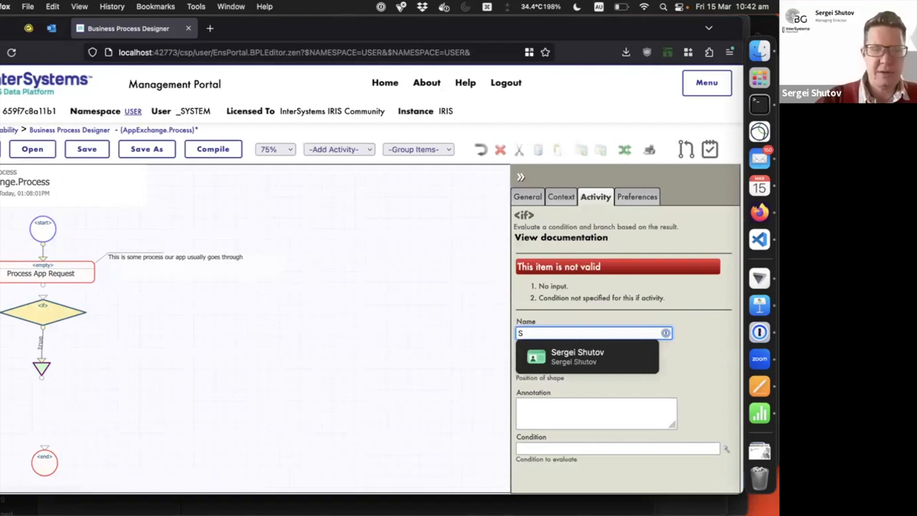
text(ummary is Empty)
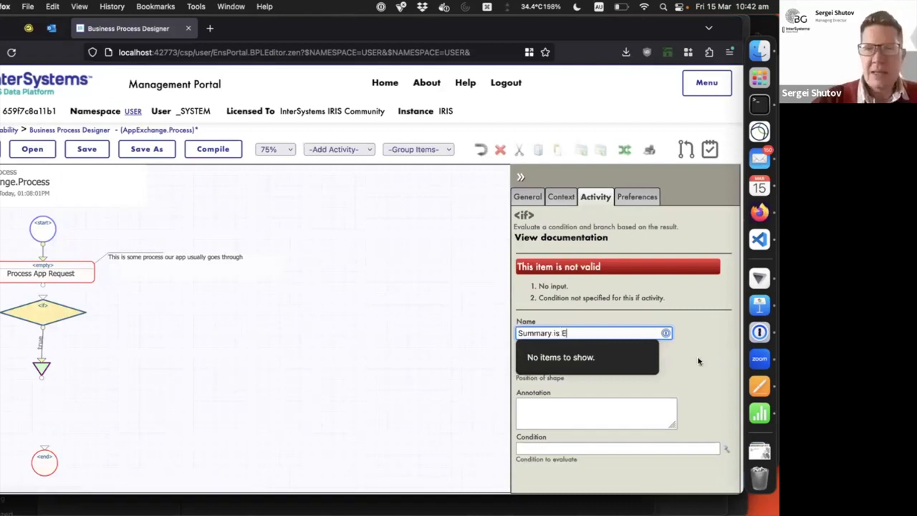
Copy the Summary Condition from 1Password's AppExchange Demo item into the If activity's Condition: (request.Summary="") & (request.GitHubUrl '="").
click(554, 449)
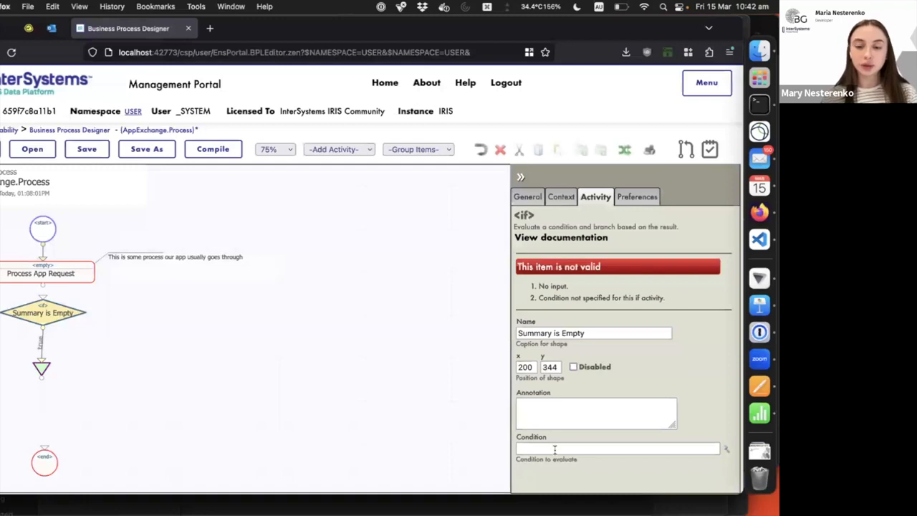
click(555, 448)
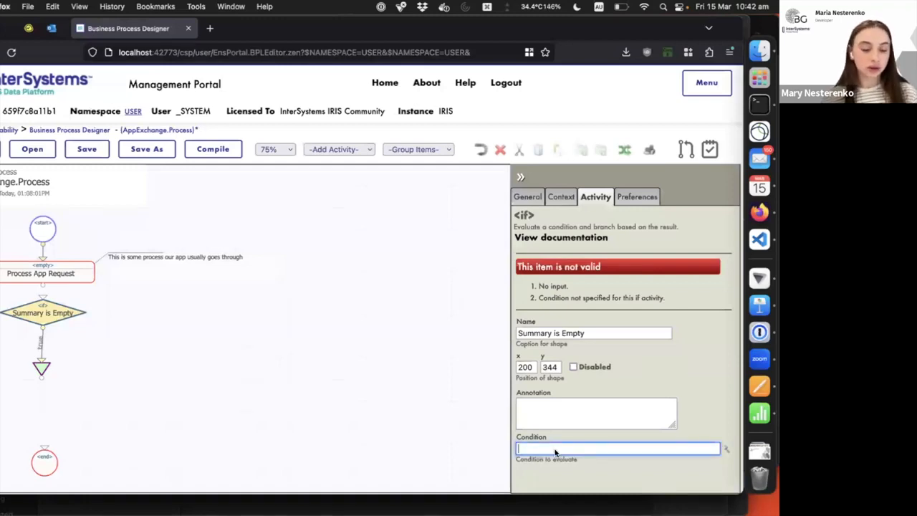
key(super+Tab)
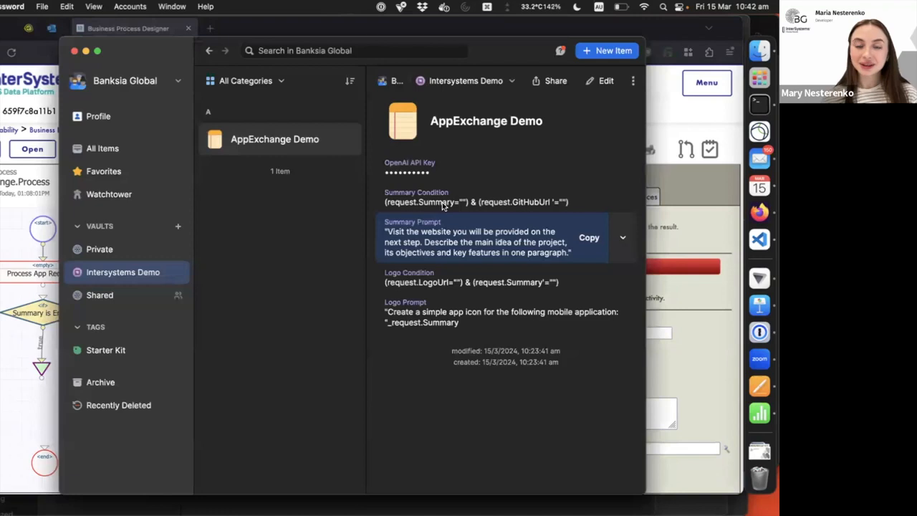
click(442, 201)
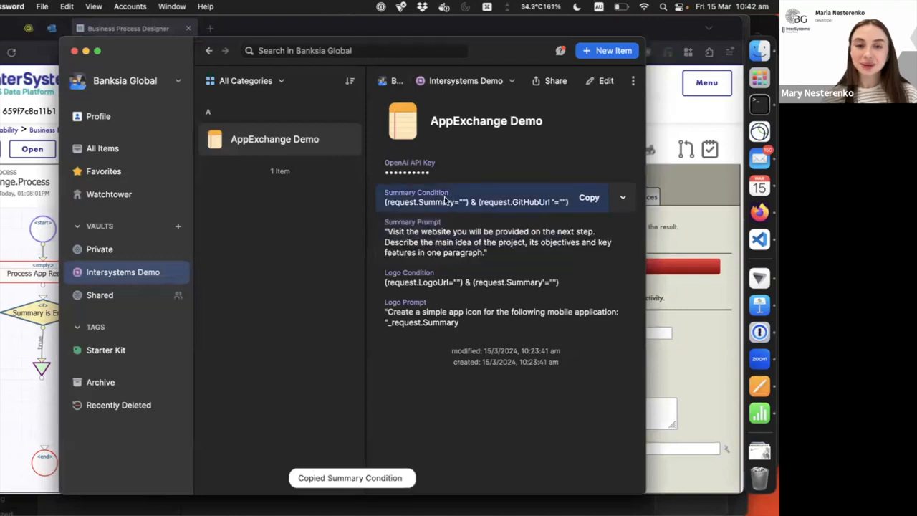
key(super+Tab)
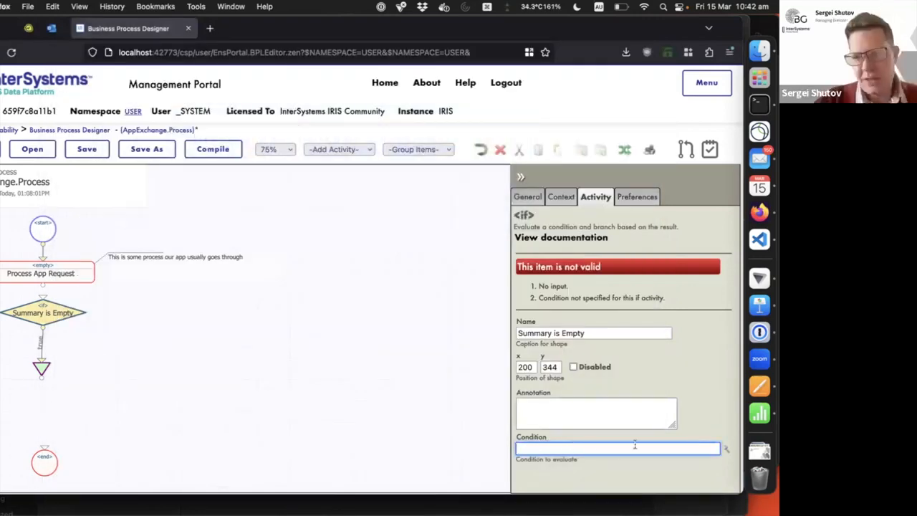
key(super+v)
triple_click(702, 448)
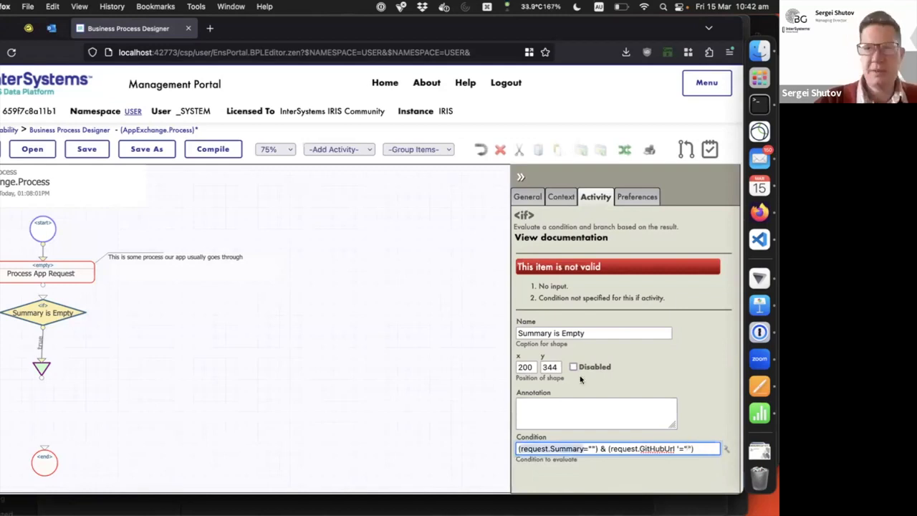
key(alt+Right)
key(alt+shift+Right)
key(alt+shift+Right)
key(alt+shift+Right)
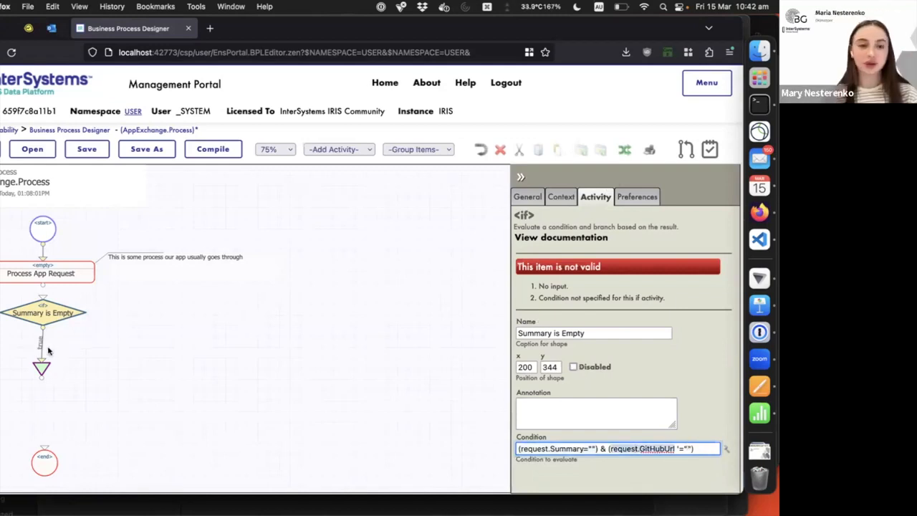
key(Right)
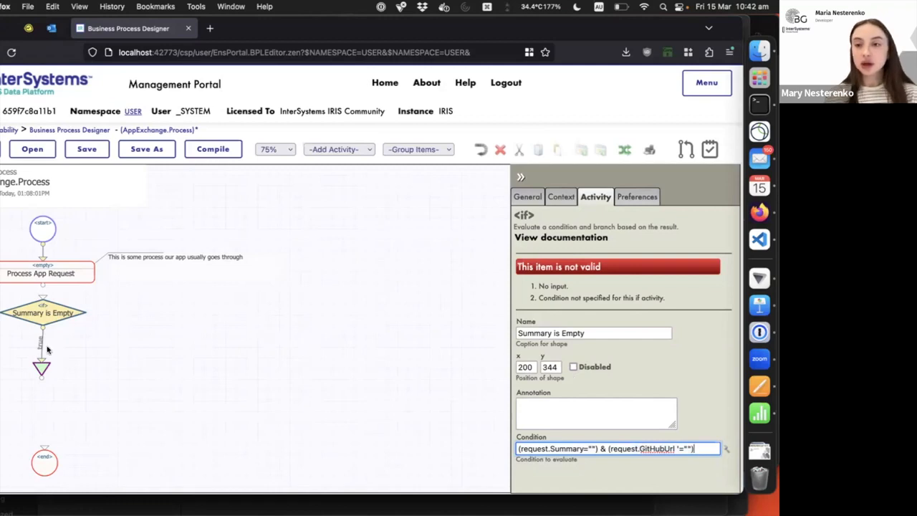
Shift the Summary is Empty activity to about y 377 along with its join, and connect Process App Request to it.
drag(41, 370, 43, 384)
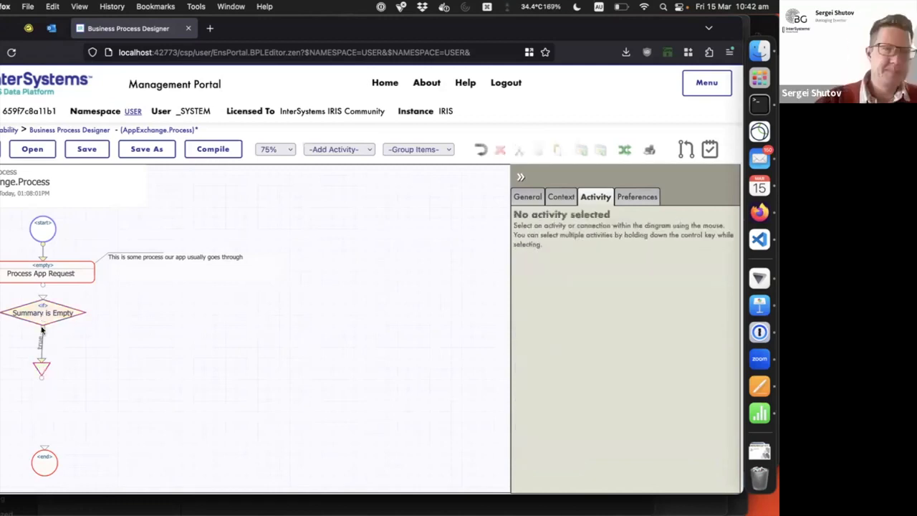
drag(42, 287, 43, 314)
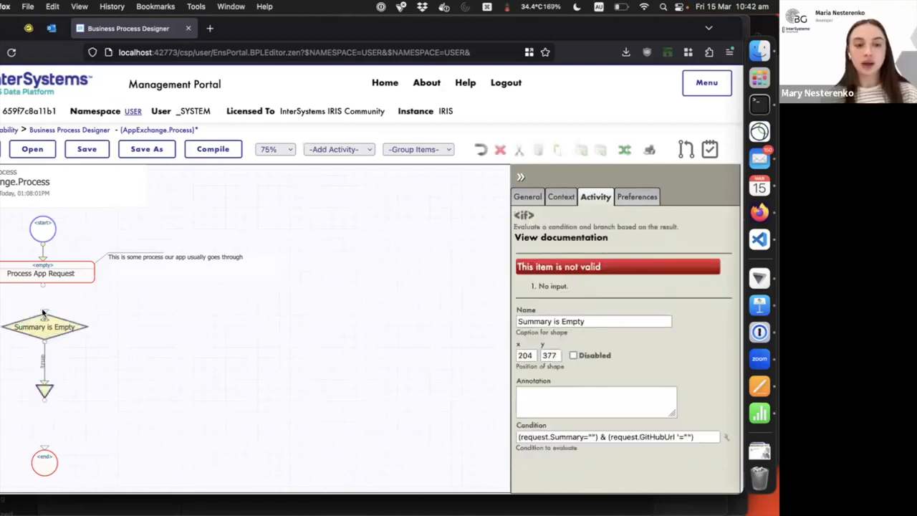
Replace the true connector with a Call activity between Summary is Empty and its join, moving the join to about y 601 and the end shape lower.
click(42, 358)
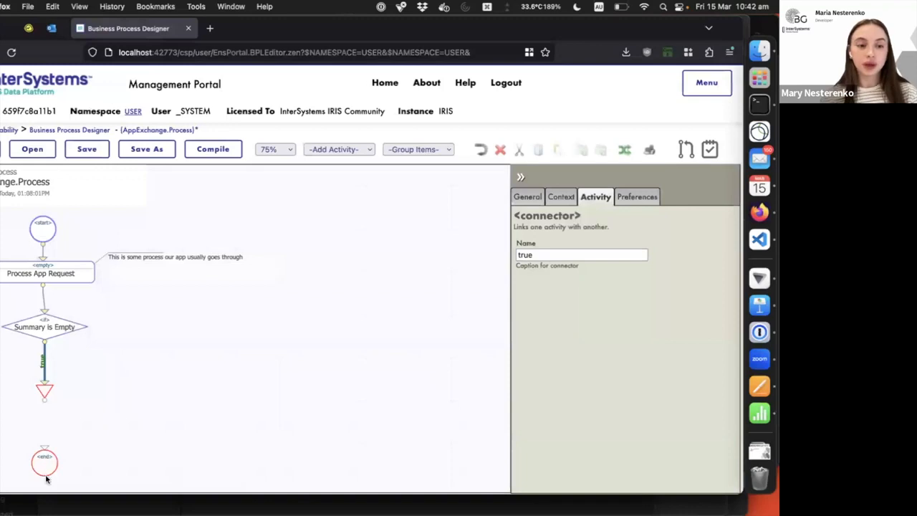
drag(43, 389, 44, 422)
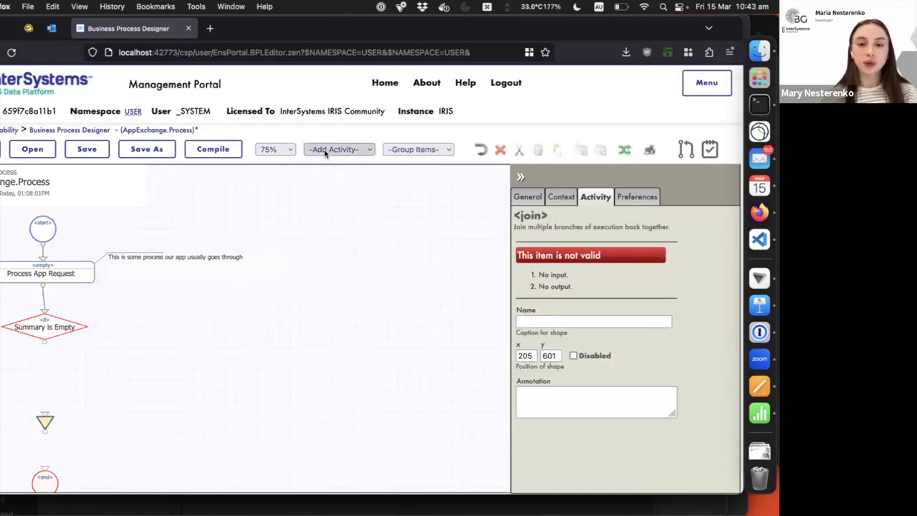
click(324, 152)
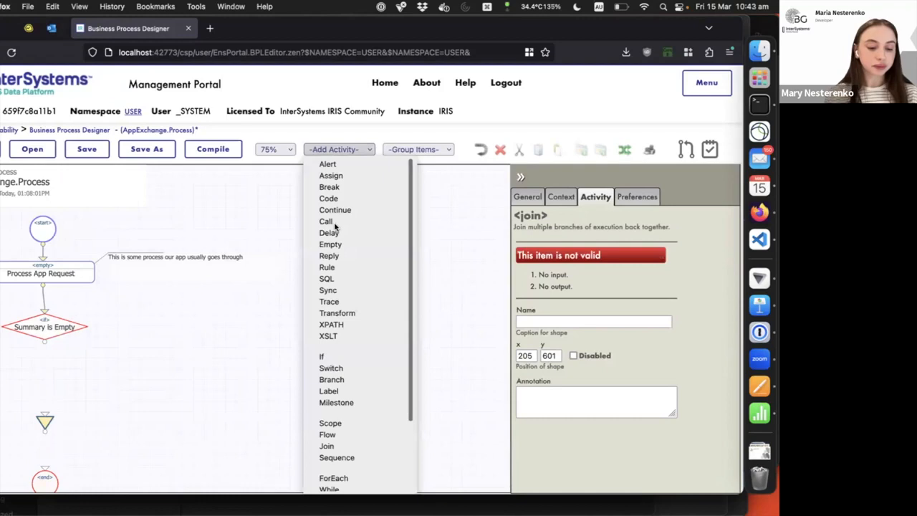
click(42, 374)
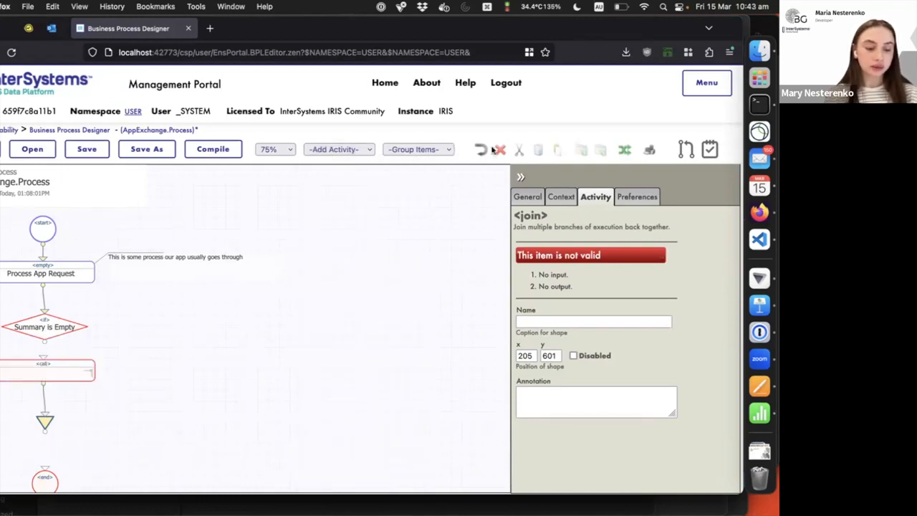
Move the Call activity to x 384, y 463 and delete the connector between it and the join.
drag(64, 370, 143, 362)
click(84, 394)
click(500, 149)
click(123, 365)
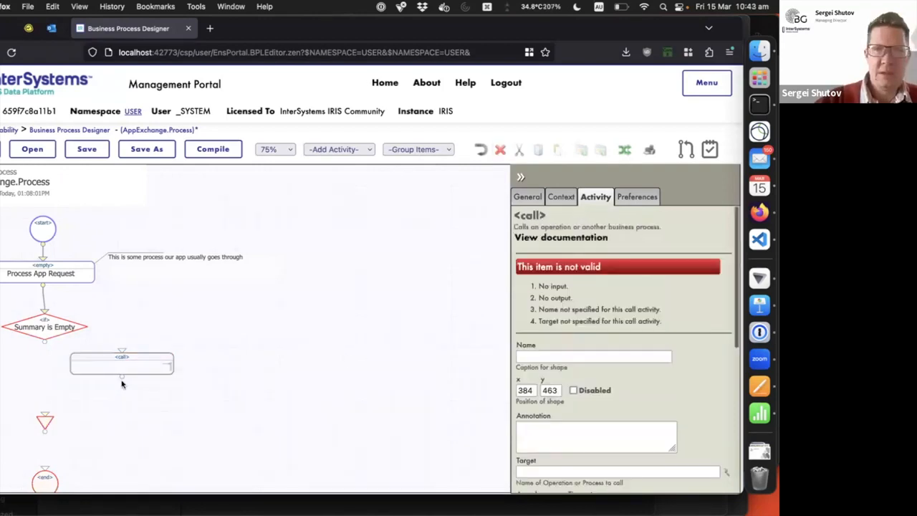
Name the Call activity "Call AI".
click(554, 351)
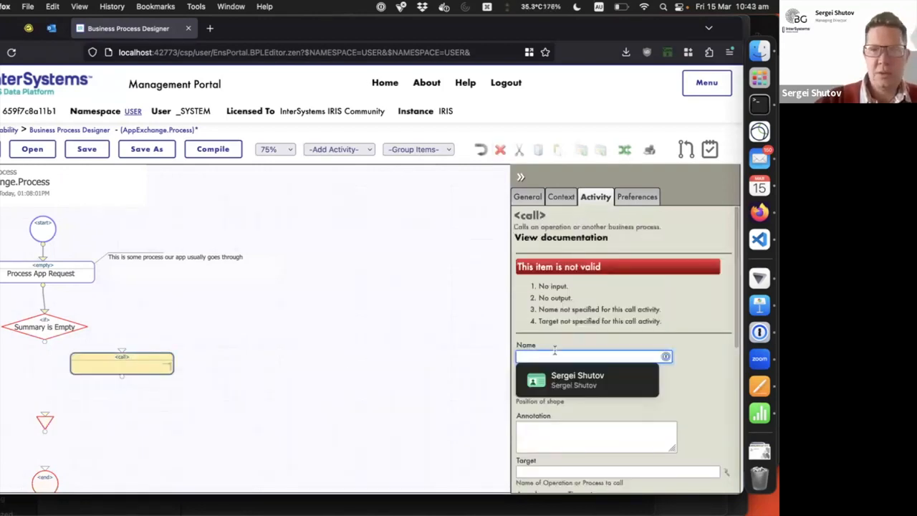
text(Call AI)
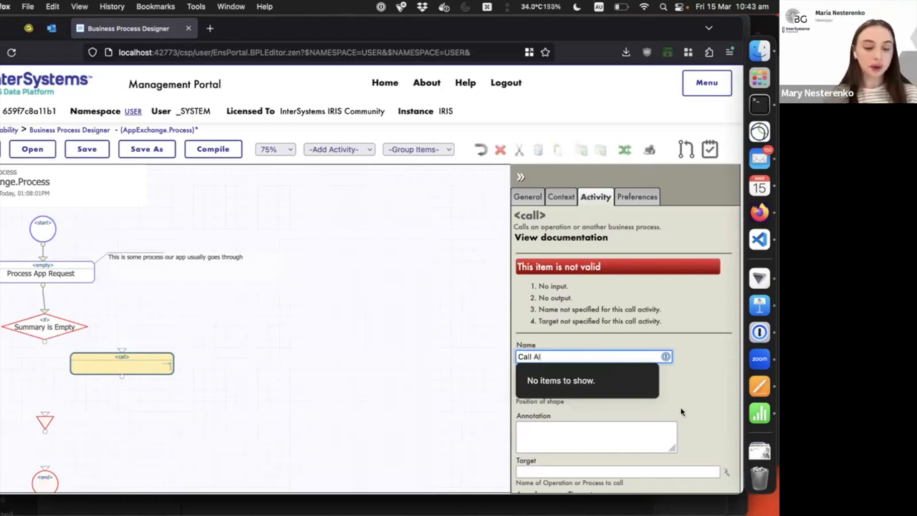
click(691, 357)
Target Call AI at the OpenAiOut business operation, with Banksia.OpenAi.Msg.SimplePrompt.Request as request class and Banksia.OpenAi.Msg.SimplePrompt.Response as response class.
scroll(683, 373, down, 1)
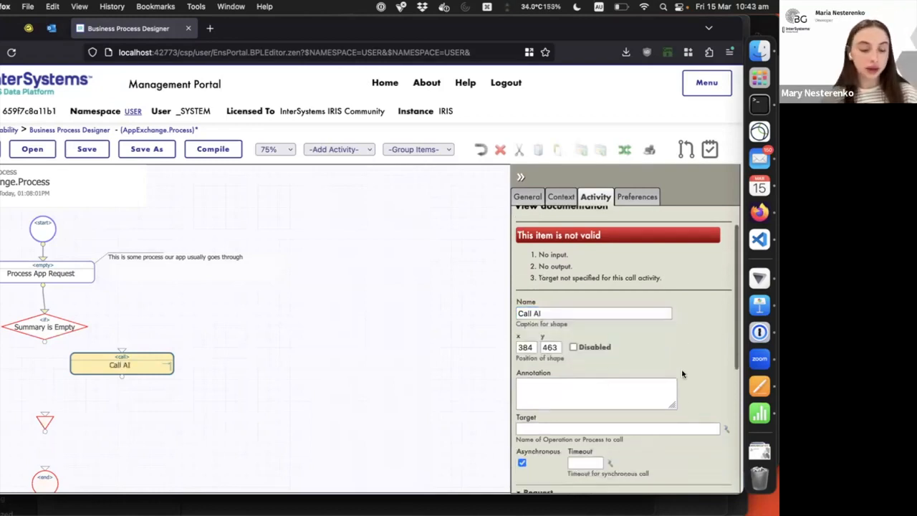
scroll(683, 373, down, 3)
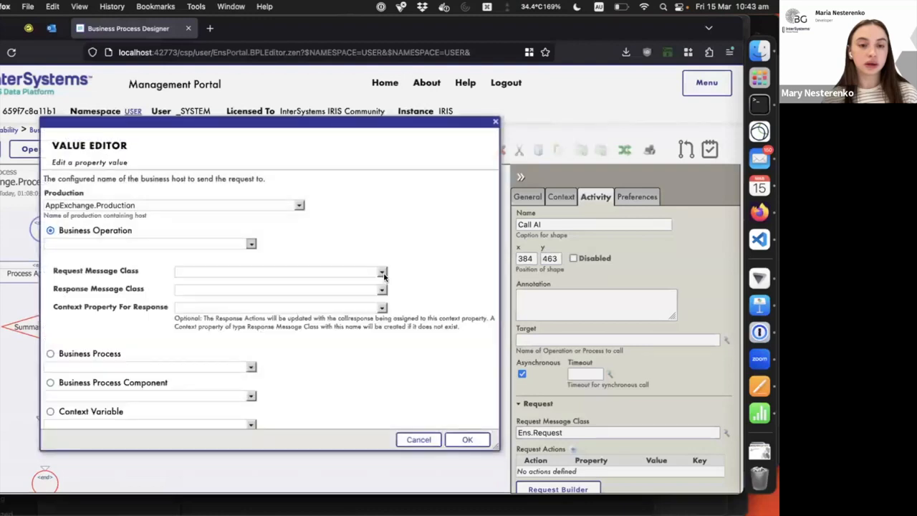
click(272, 275)
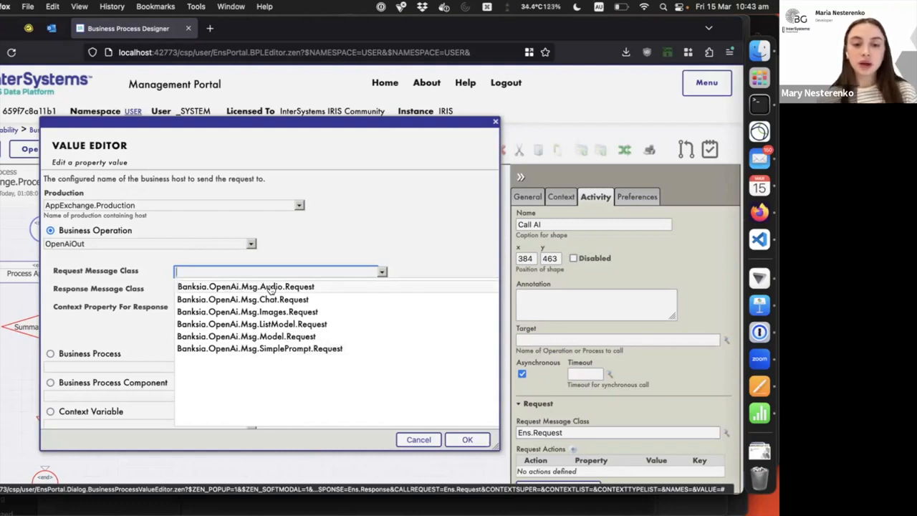
click(280, 348)
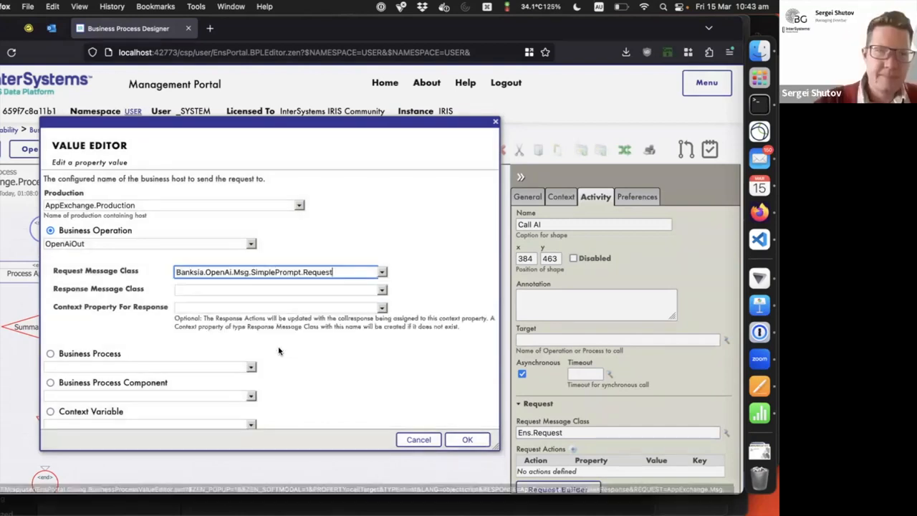
click(380, 291)
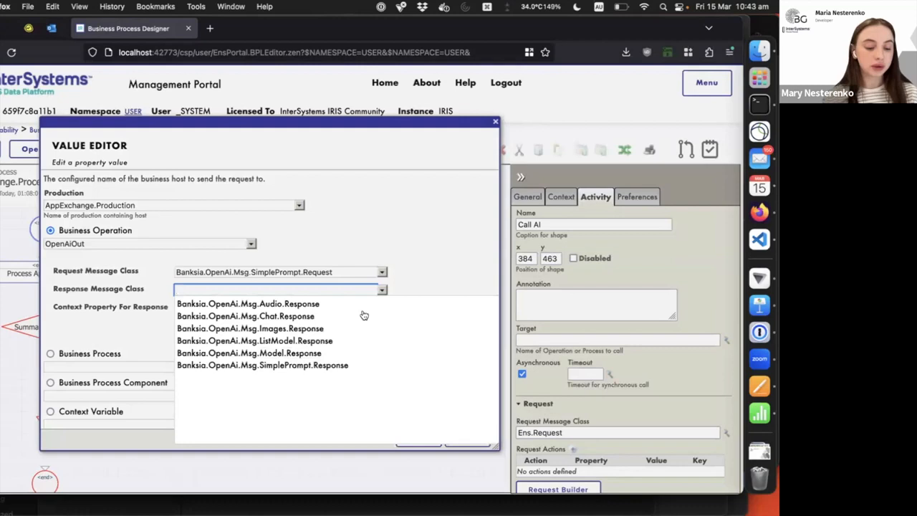
click(331, 365)
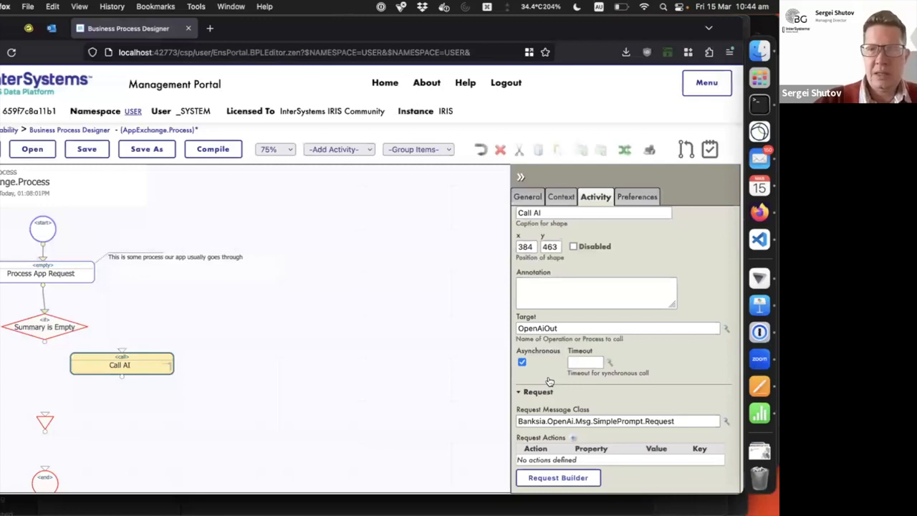
Open the Request Builder for Call AI and add a set action for target.callrequest.Prompt.
scroll(549, 381, down, 3)
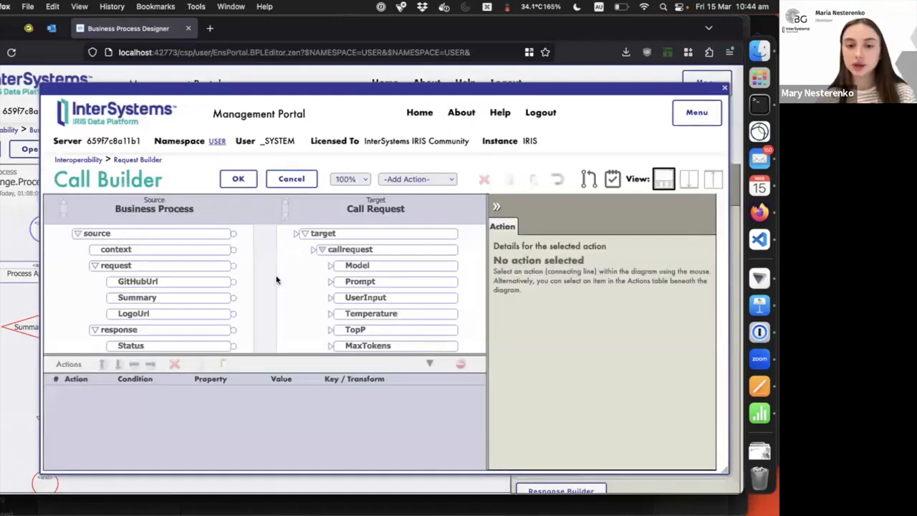
scroll(277, 280, down, 1)
scroll(276, 280, down, 1)
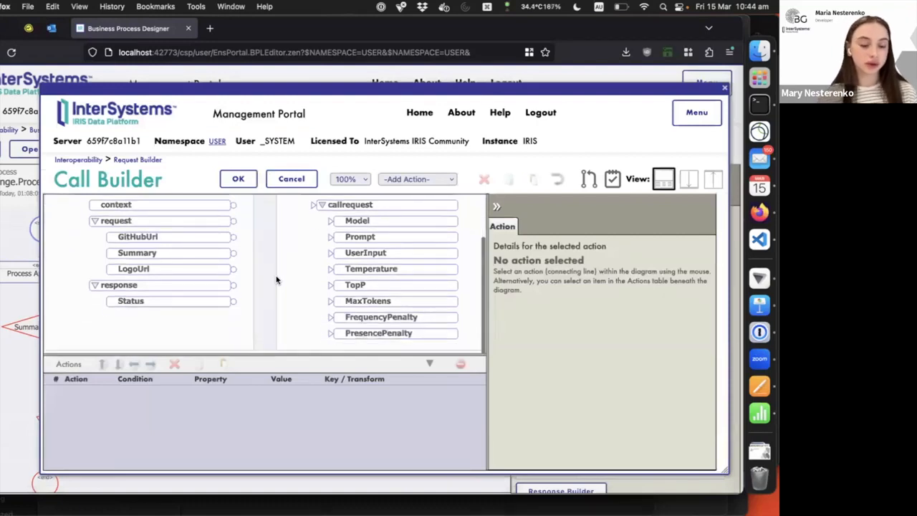
scroll(314, 288, up, 1)
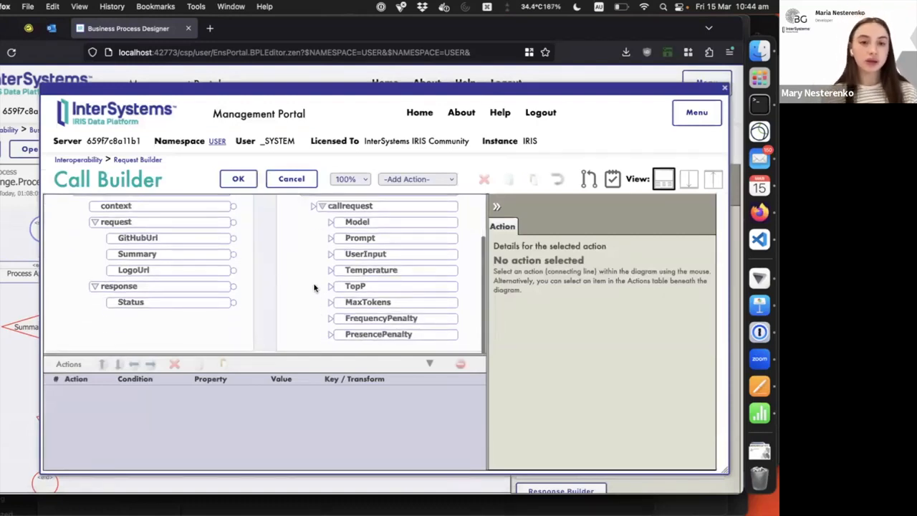
scroll(314, 288, up, 1)
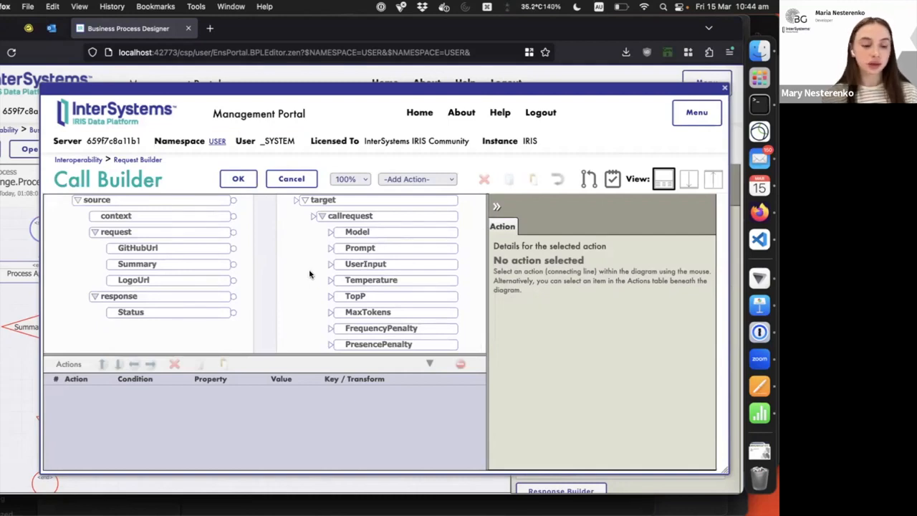
scroll(310, 274, up, 3)
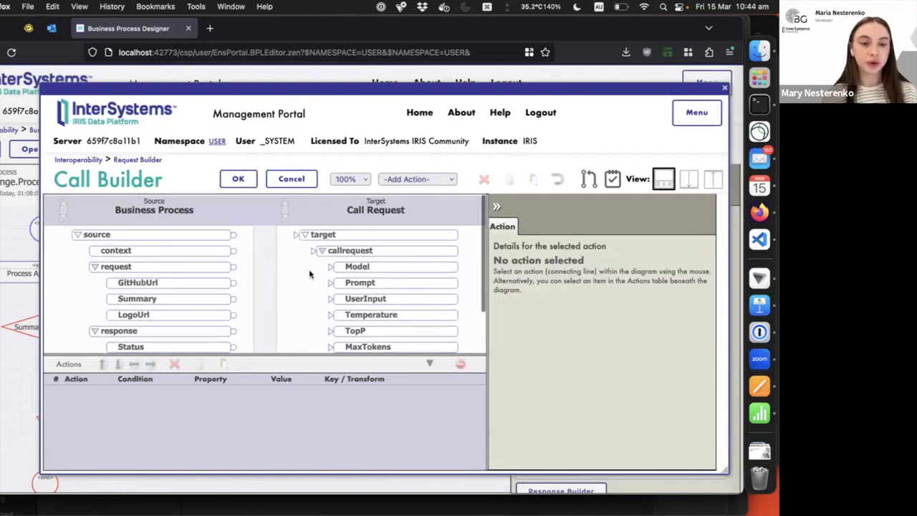
scroll(310, 274, down, 3)
scroll(310, 274, down, 1)
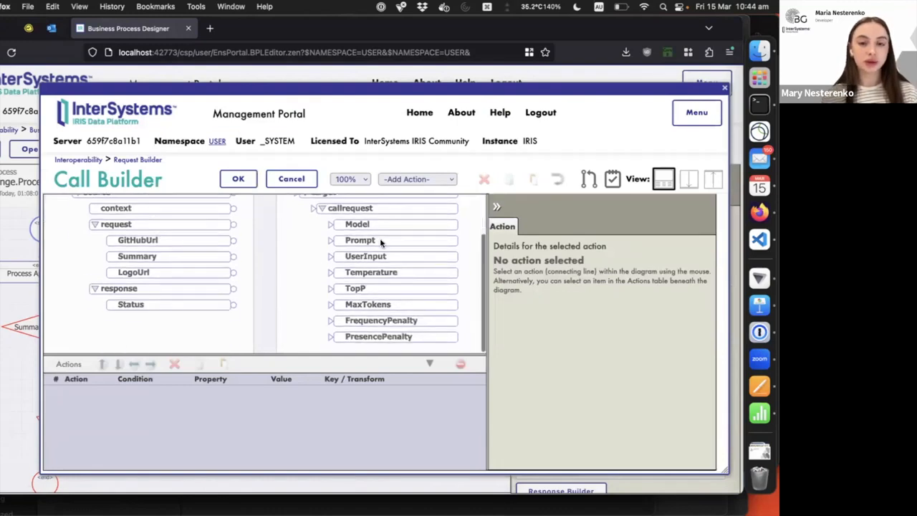
click(406, 239)
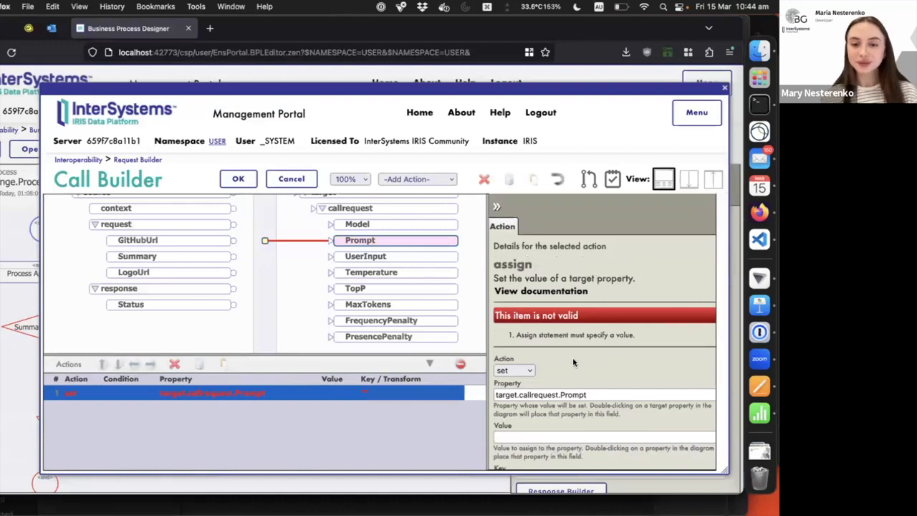
scroll(568, 337, down, 2)
scroll(569, 335, down, 3)
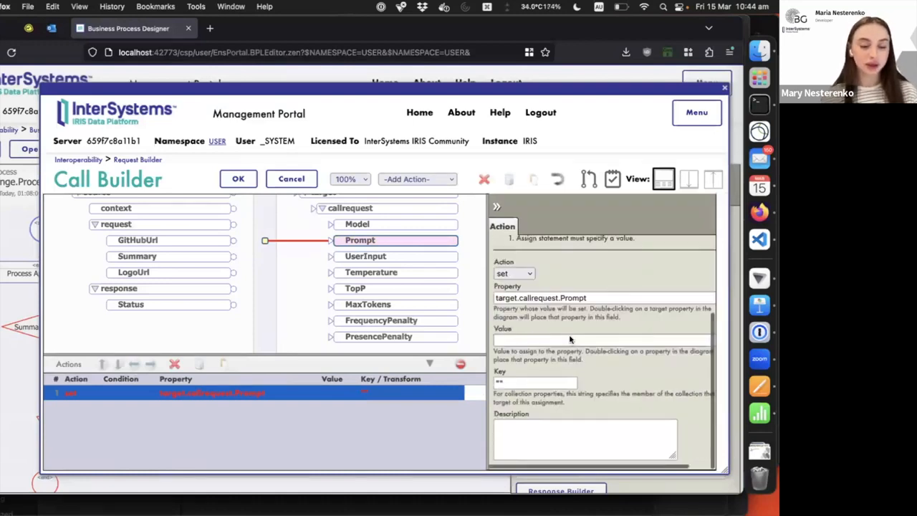
click(570, 339)
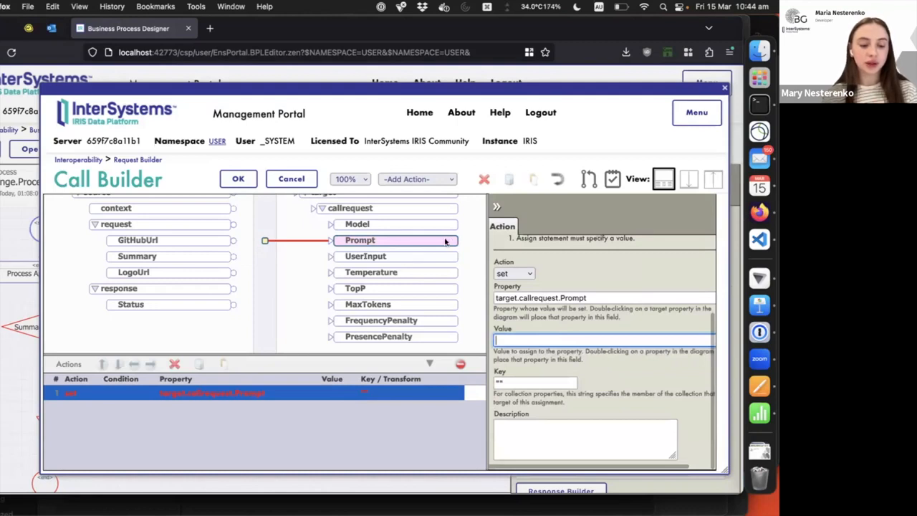
Copy the Summary Prompt from 1Password's AppExchange Demo item into the Value of the Prompt set action.
key(super+Tab)
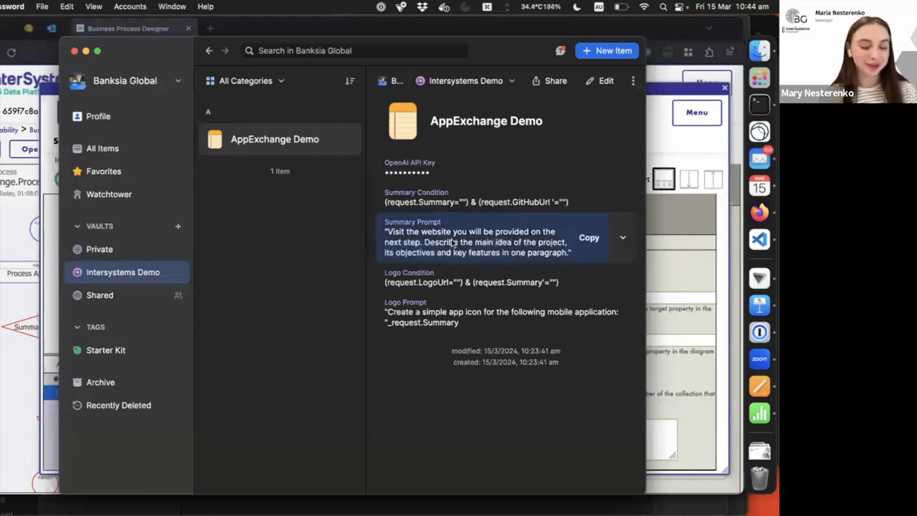
click(451, 240)
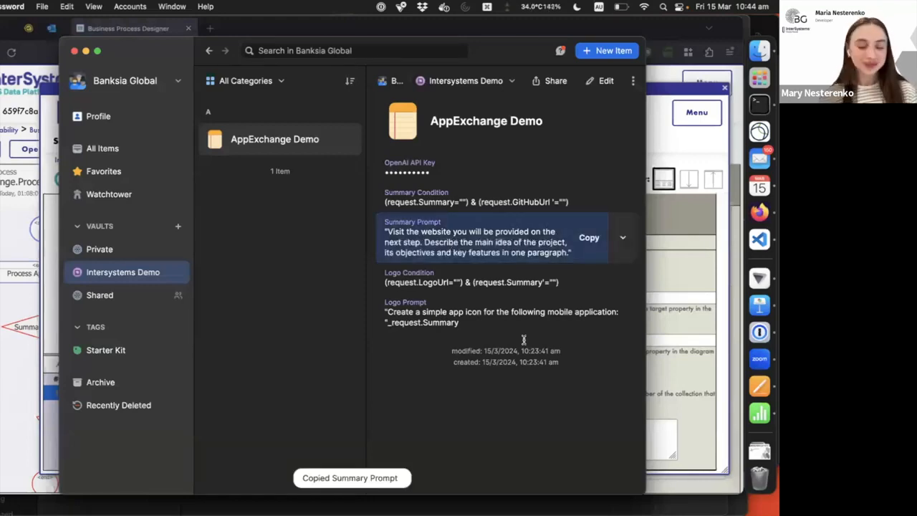
key(super+Tab)
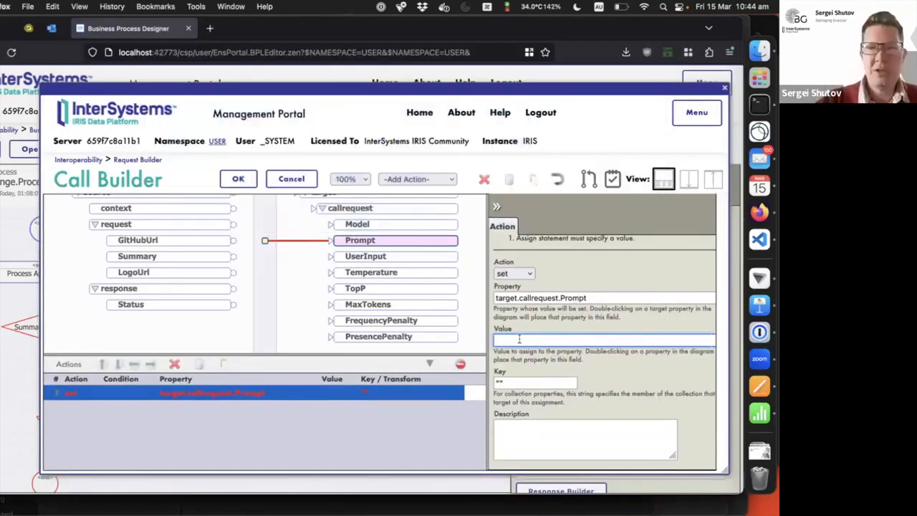
key(super+v)
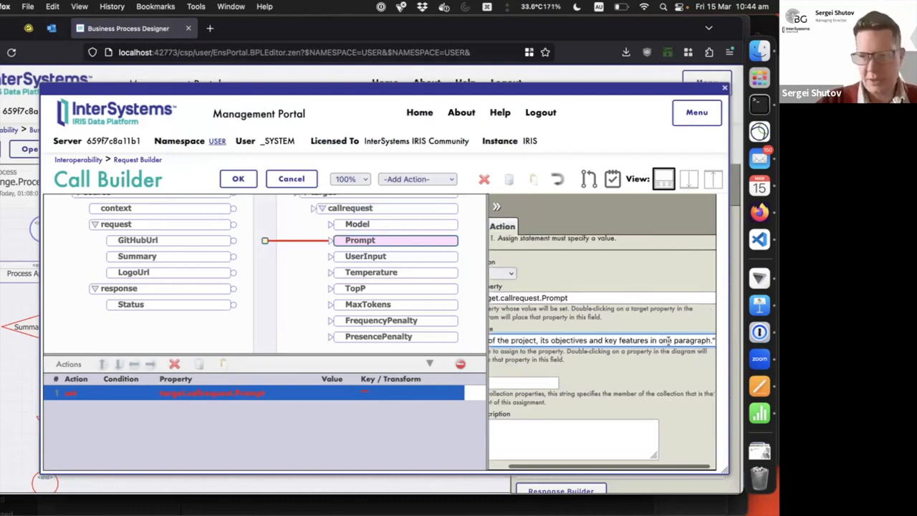
drag(713, 340, 421, 341)
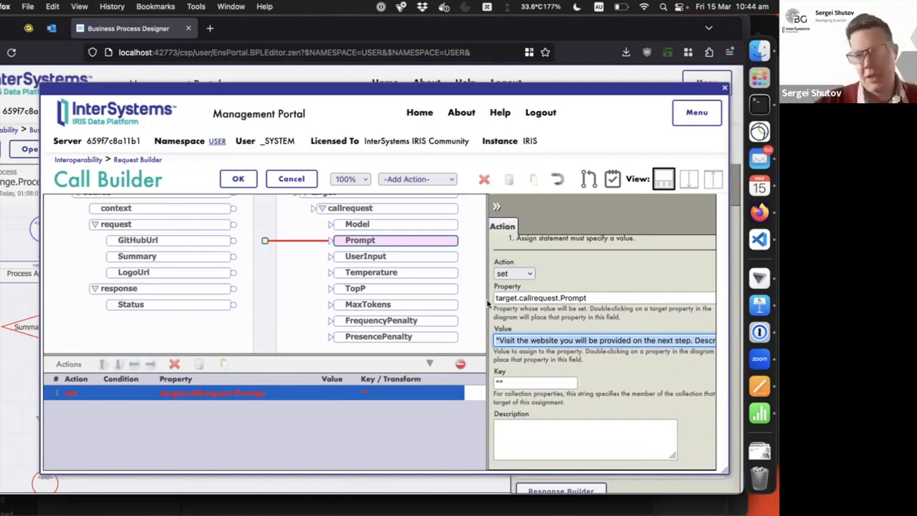
click(522, 338)
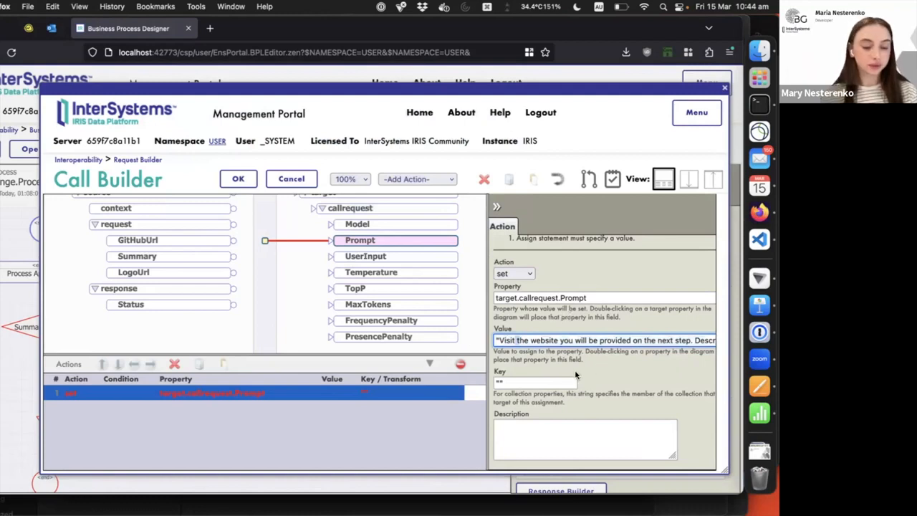
key(shift+super+Left)
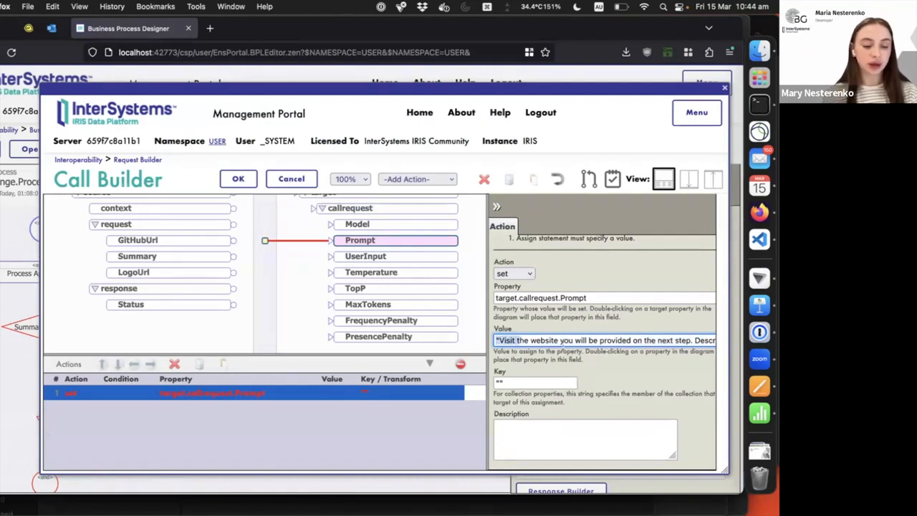
click(416, 281)
click(383, 259)
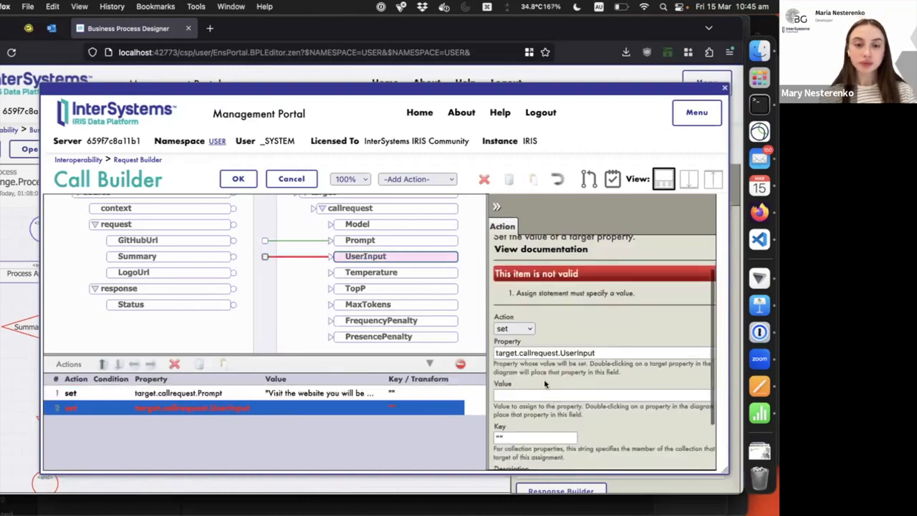
key(super+Tab)
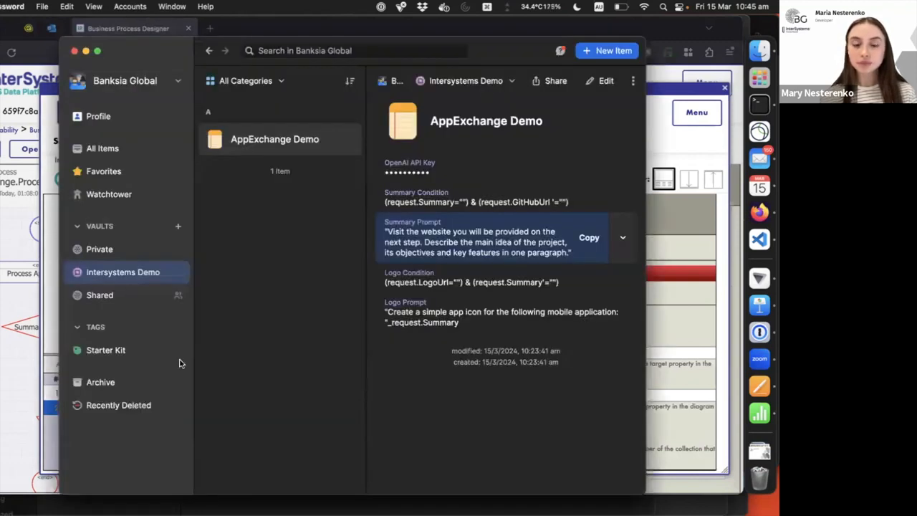
key(super+Tab)
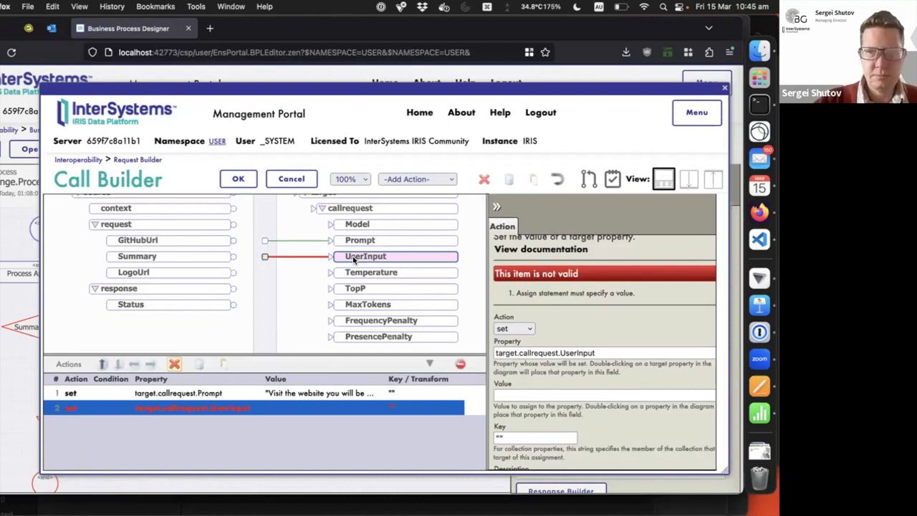
key(Delete)
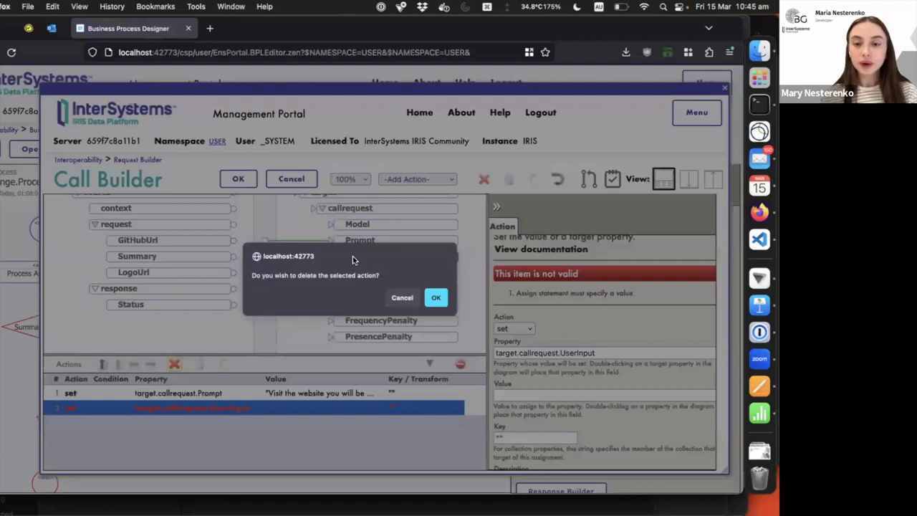
key(Return)
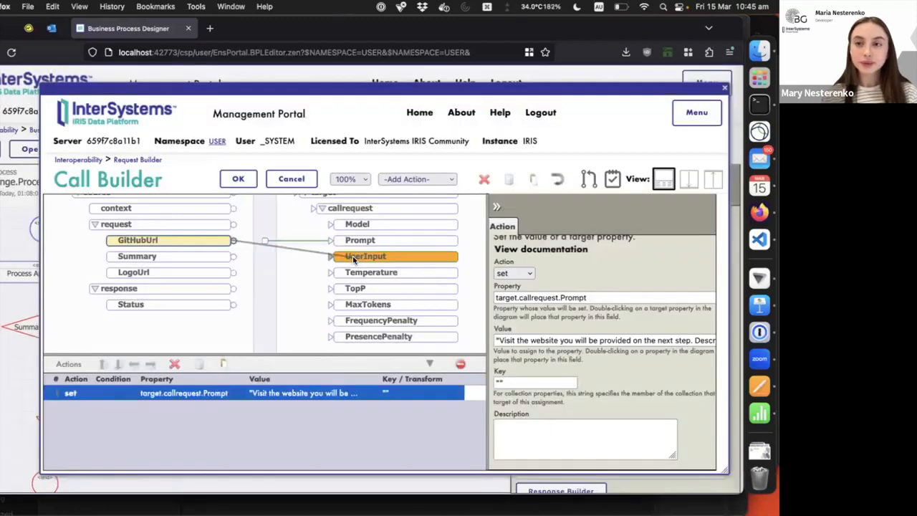
Map the source request's GitHubUrl to callrequest.UserInput and set callrequest.Model to "gpt-4".
drag(354, 259, 354, 259)
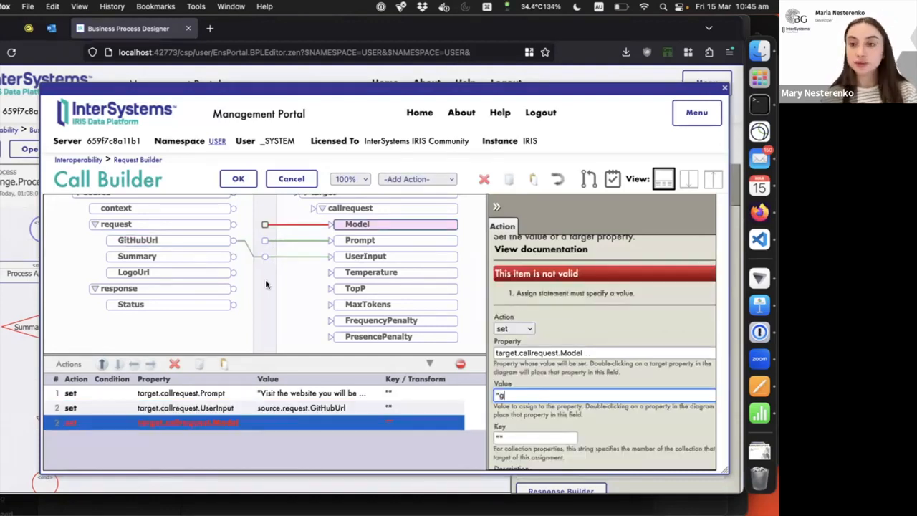
text(pt-4")
key(Return)
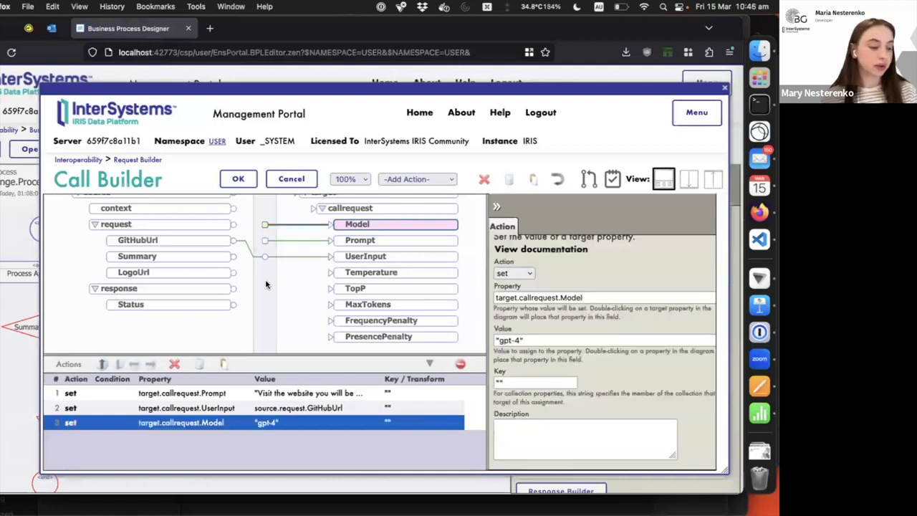
Accept the request actions of Call AI and map callresponse.Content to the request's Summary in the Response Builder.
scroll(265, 285, down, 1)
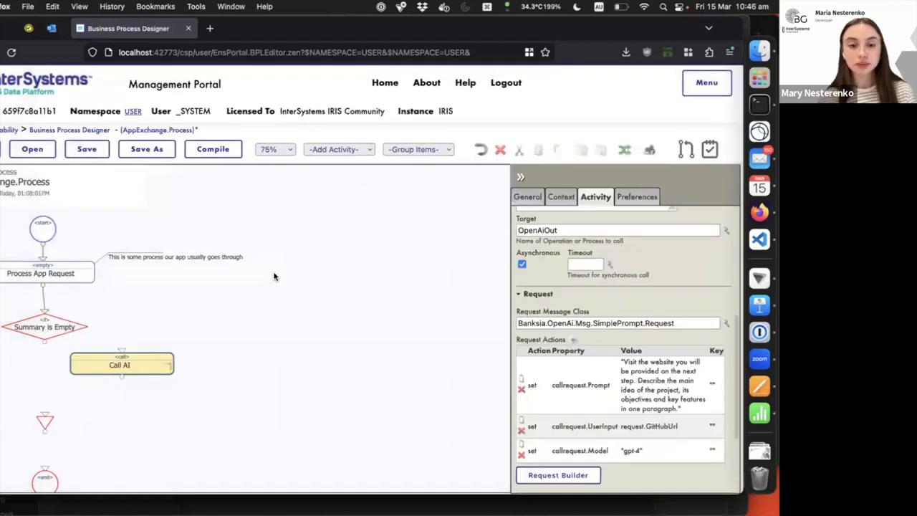
scroll(242, 304, down, 3)
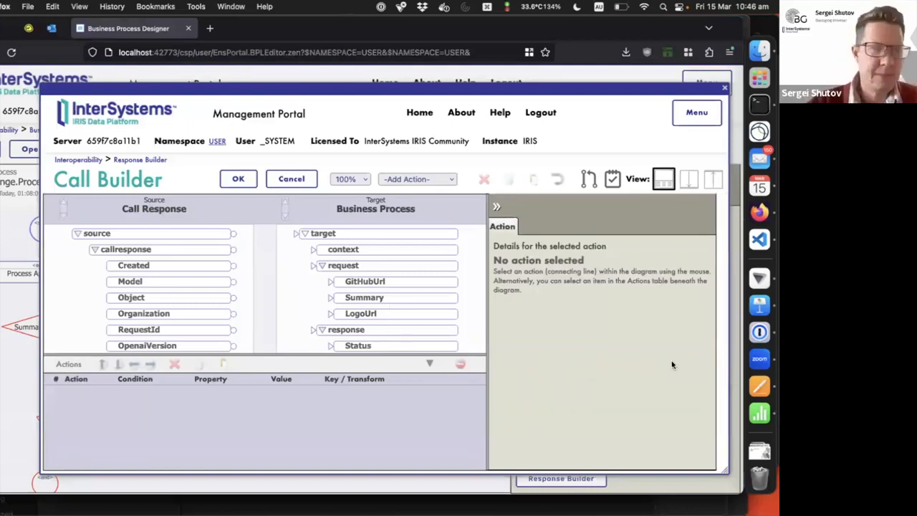
scroll(265, 286, down, 3)
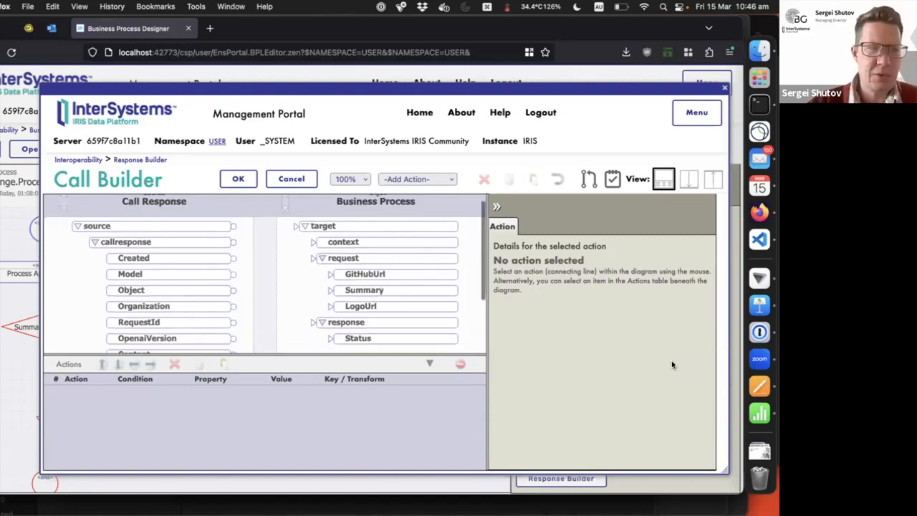
drag(234, 301, 372, 238)
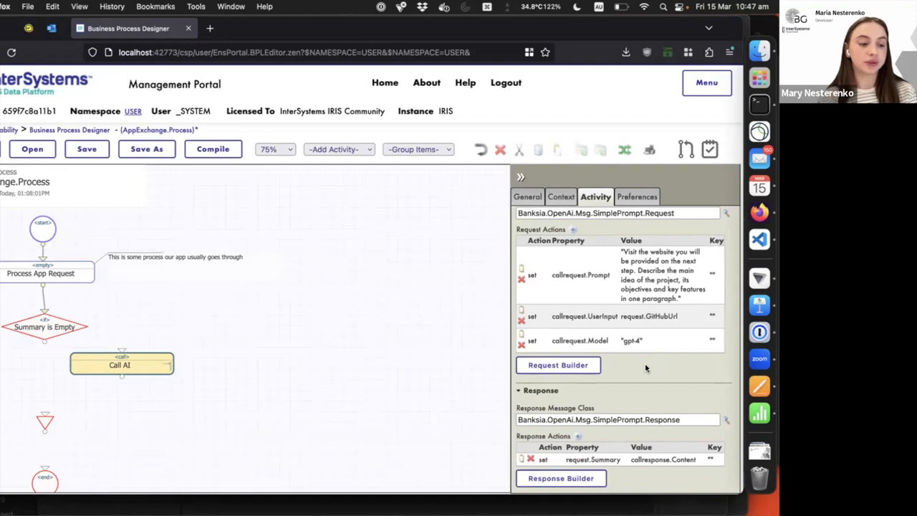
Add a Sync activity below Call AI, name it "Wait for summary" and make it wait on the Call AI call.
click(363, 152)
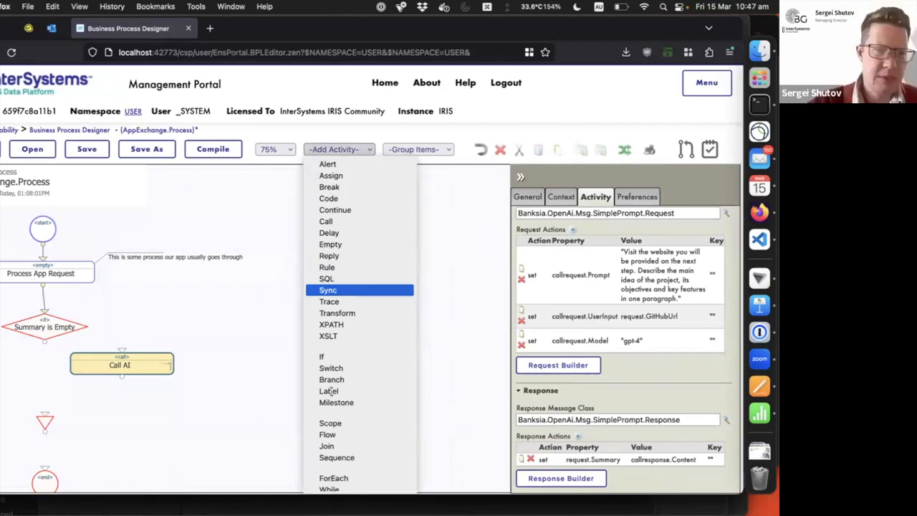
key(Return)
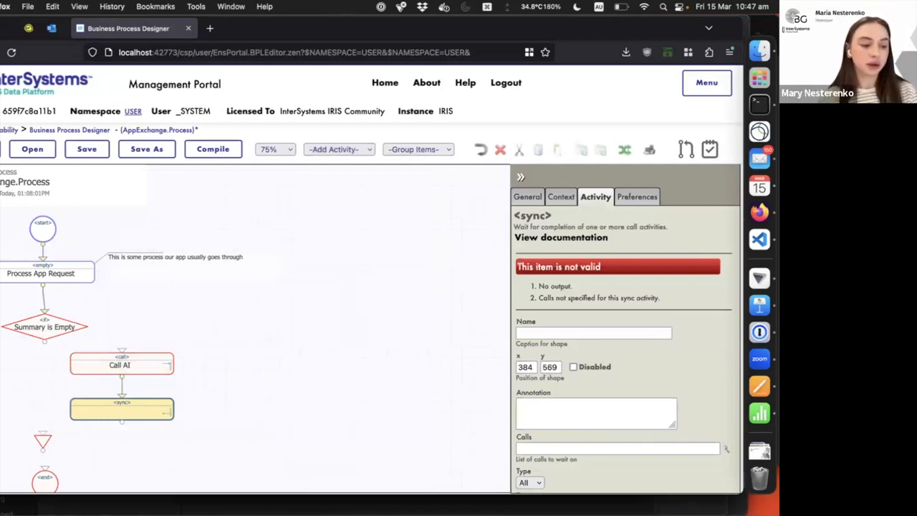
click(593, 333)
text(Wait for summary)
click(726, 448)
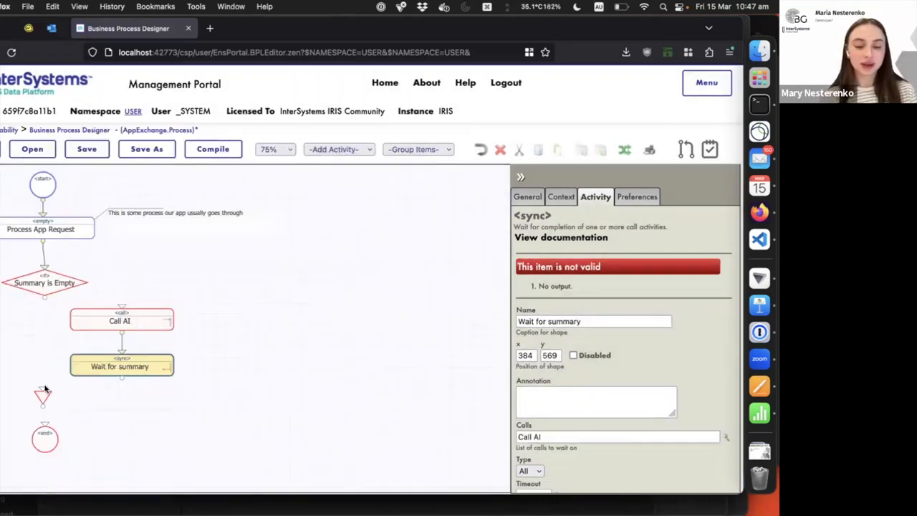
Lower the end and join shapes, then connect Summary is Empty's true branch through Call AI and Wait for summary, and its false branch, to the join.
click(46, 458)
drag(46, 458, 48, 472)
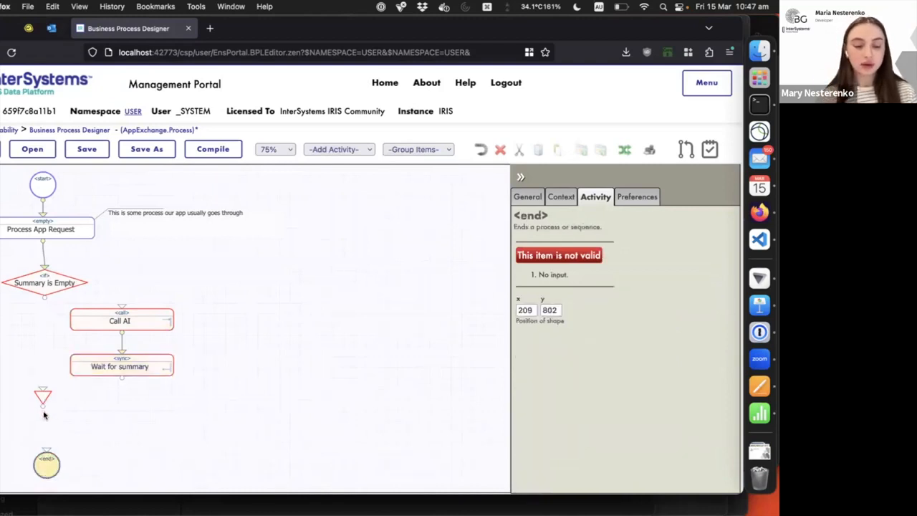
drag(44, 415, 45, 411)
click(150, 371)
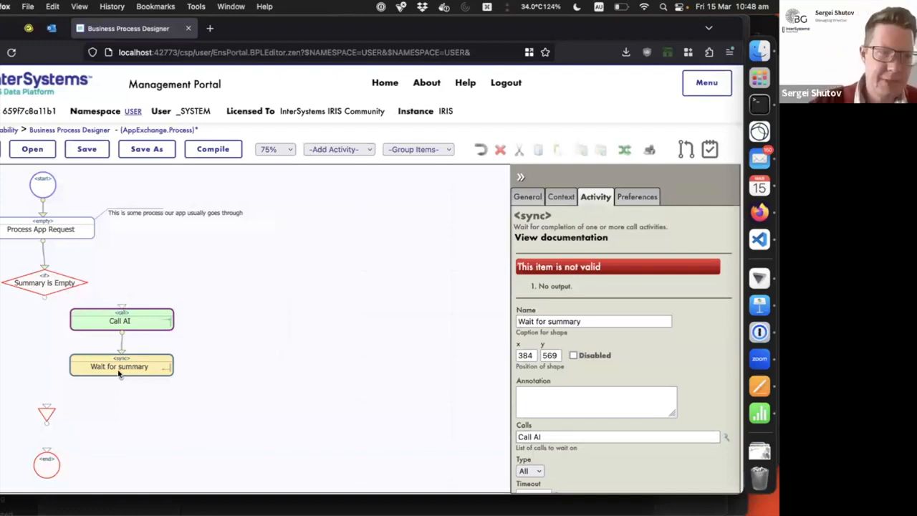
drag(122, 377, 46, 407)
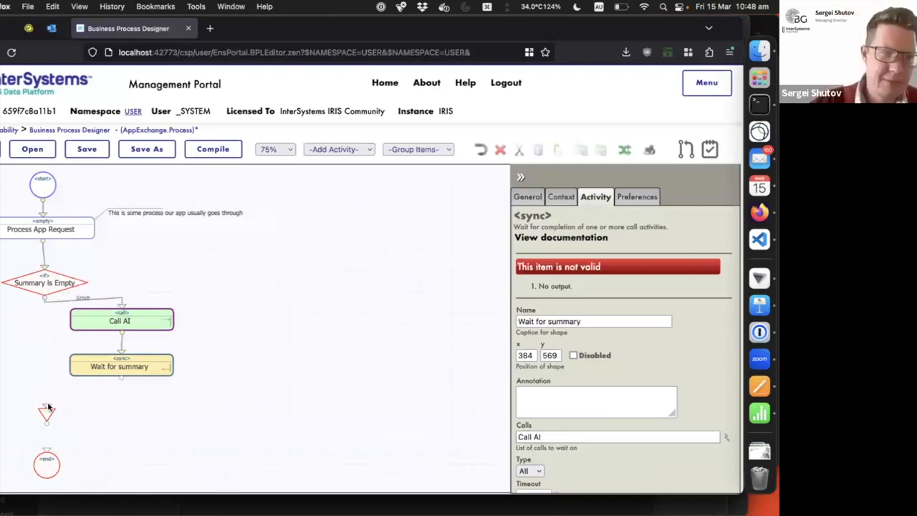
drag(45, 298, 46, 406)
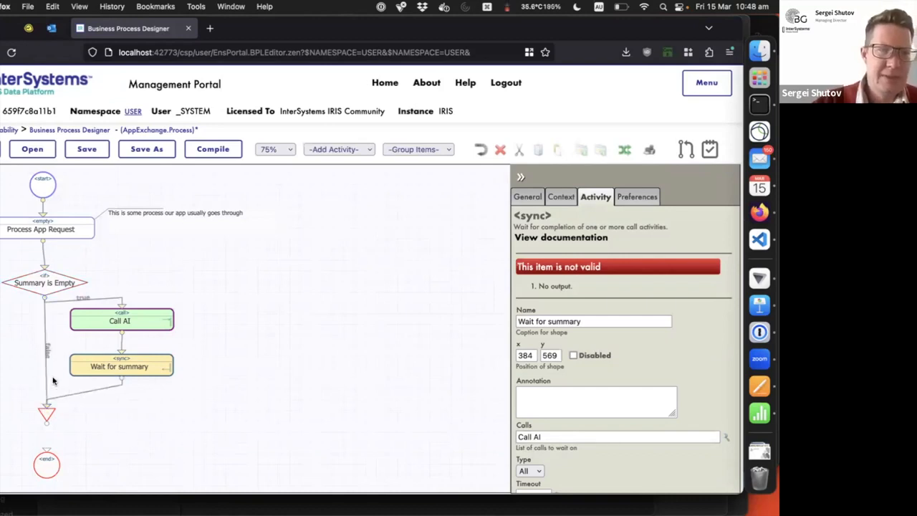
Move the end shape further down and add an If activity directly beneath the first join.
scroll(49, 372, down, 2)
drag(52, 453, 51, 462)
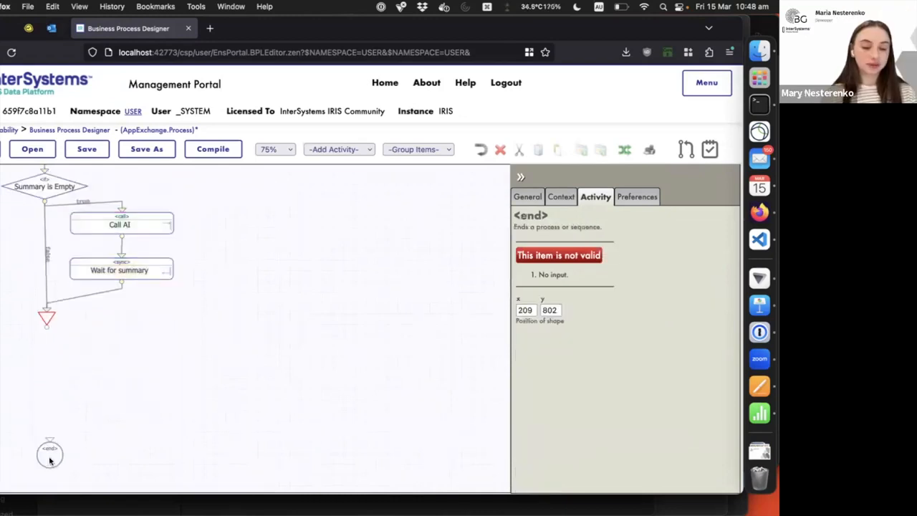
click(96, 361)
scroll(97, 362, up, 3)
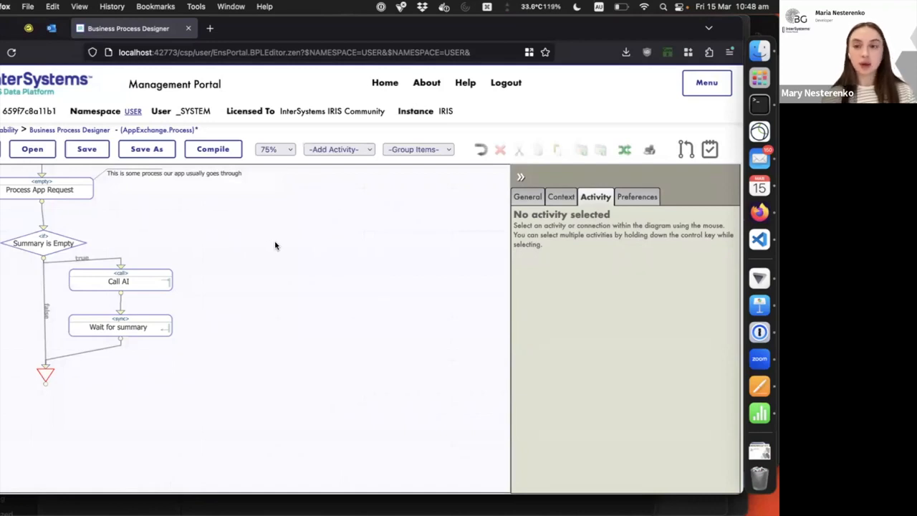
click(351, 149)
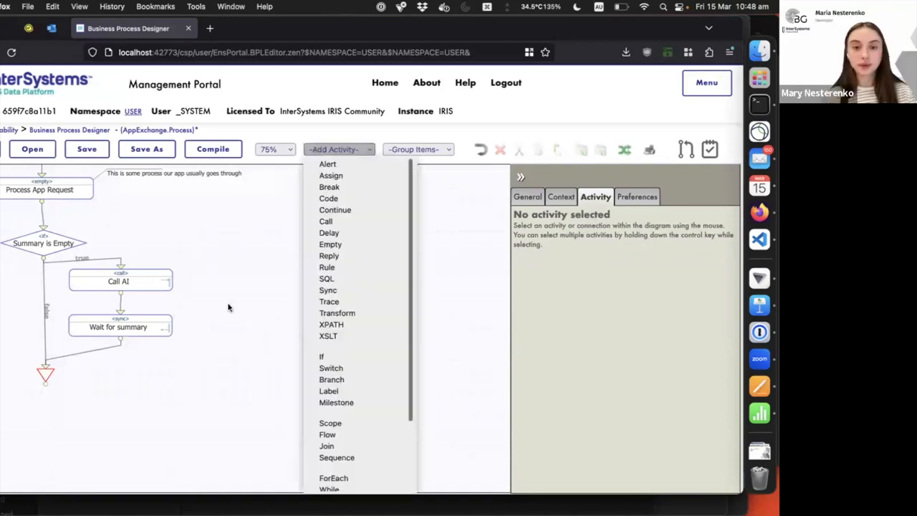
click(322, 356)
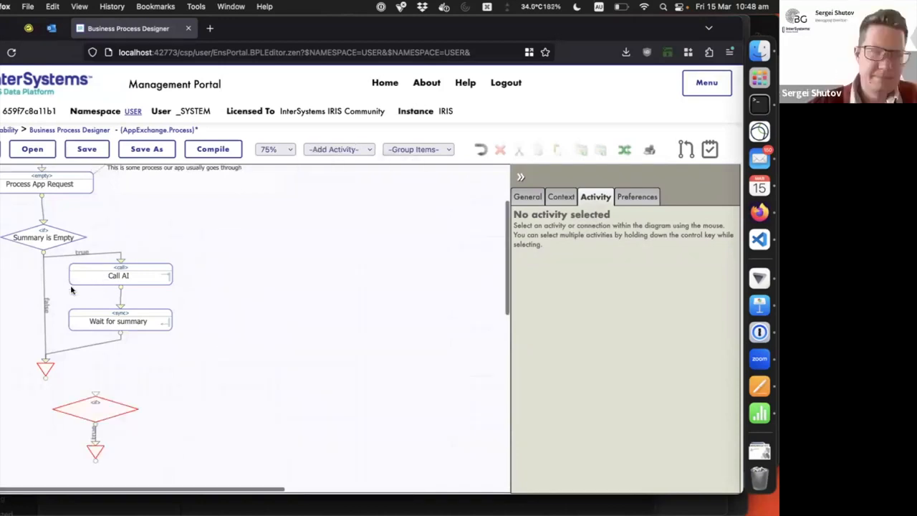
scroll(56, 297, down, 3)
drag(95, 282, 46, 293)
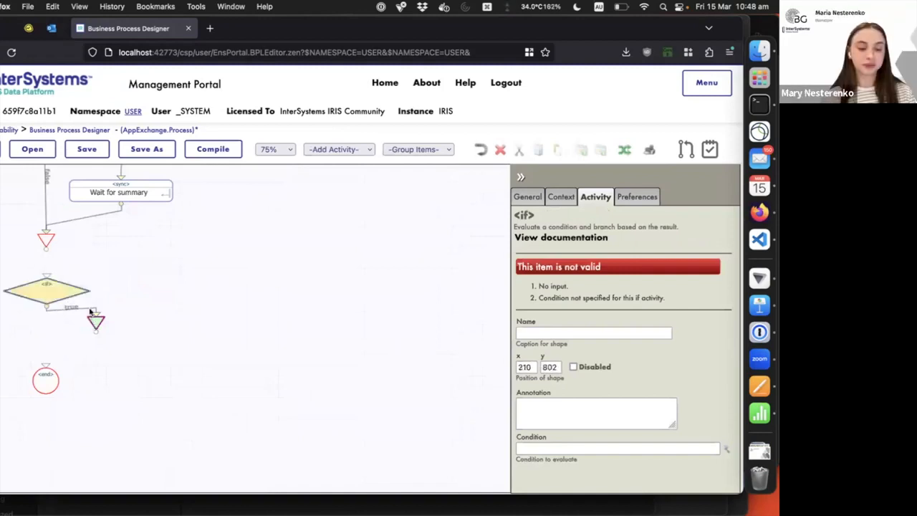
Delete the new If's true connector and stack its join and the end shape with space below the If.
click(92, 310)
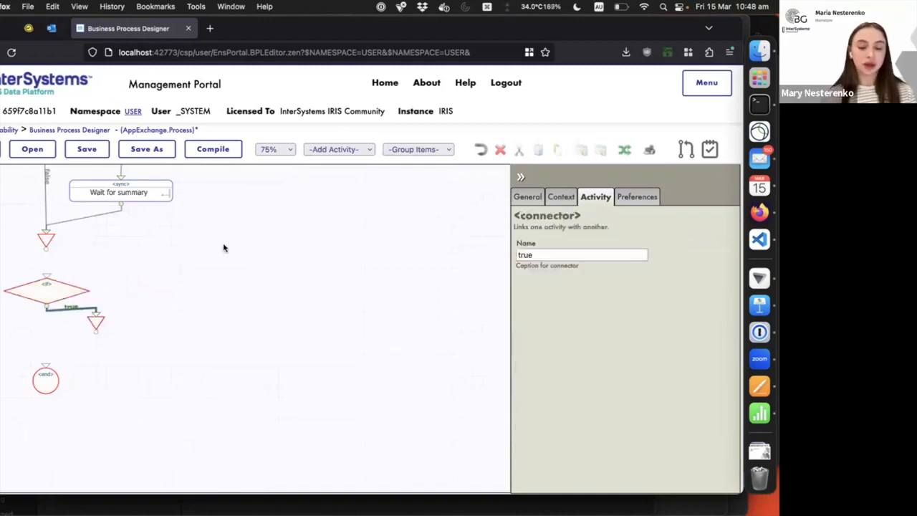
click(500, 150)
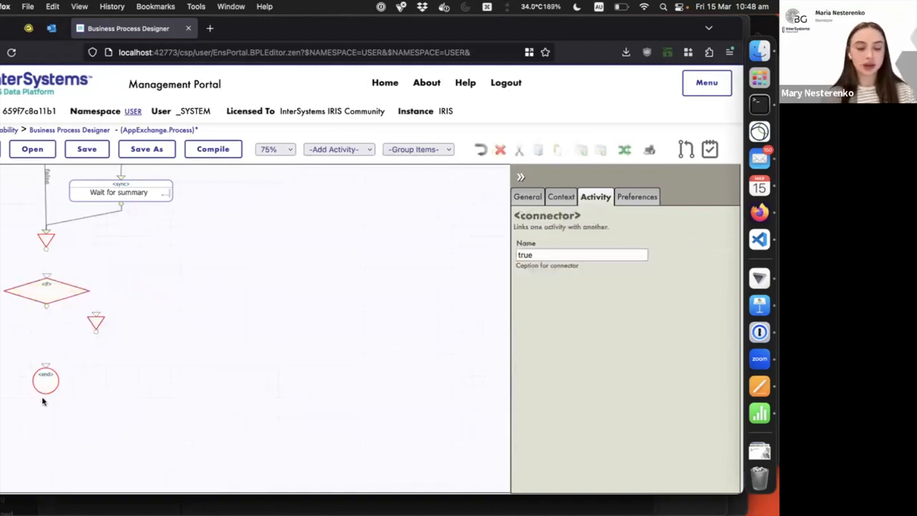
click(98, 326)
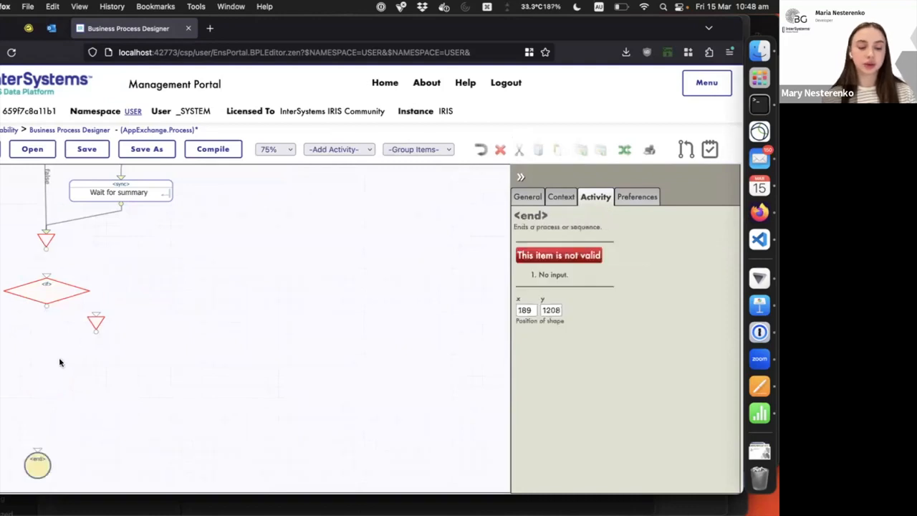
drag(44, 385, 41, 380)
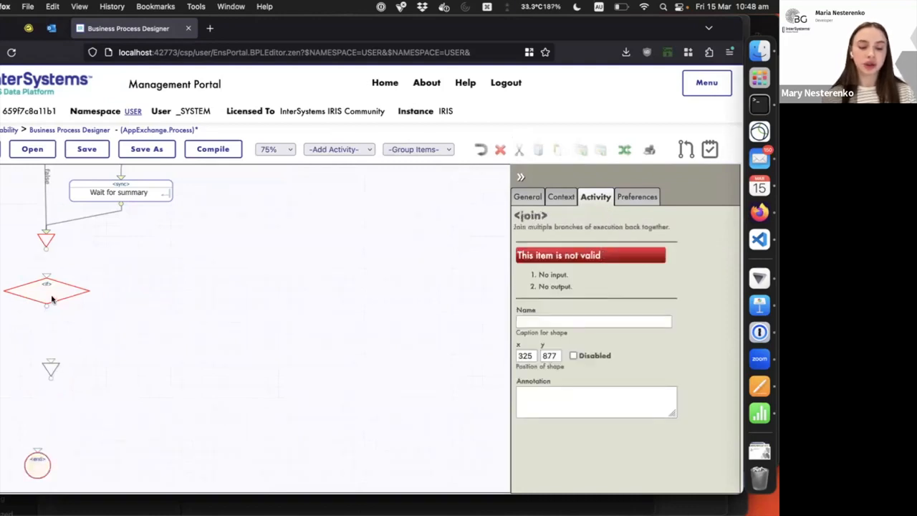
Name the new If activity "Logo is Empty".
click(47, 291)
click(536, 368)
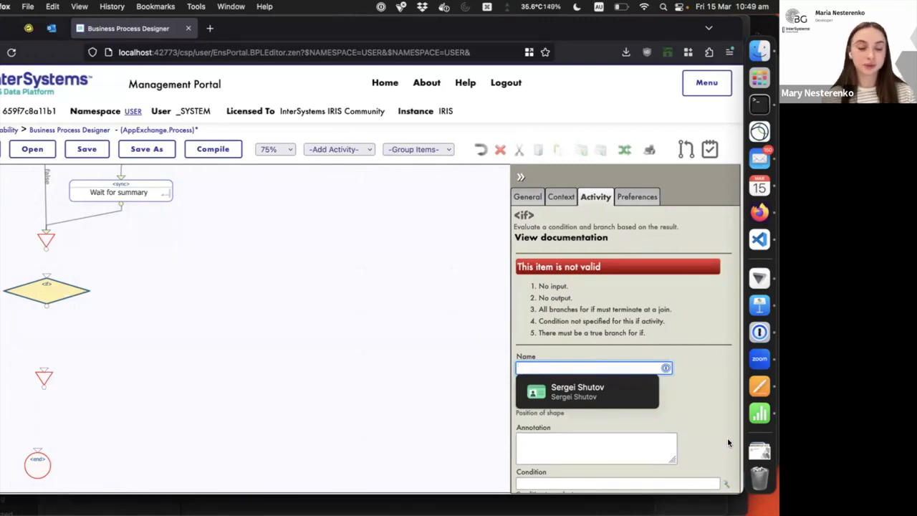
text(Logo is Empty)
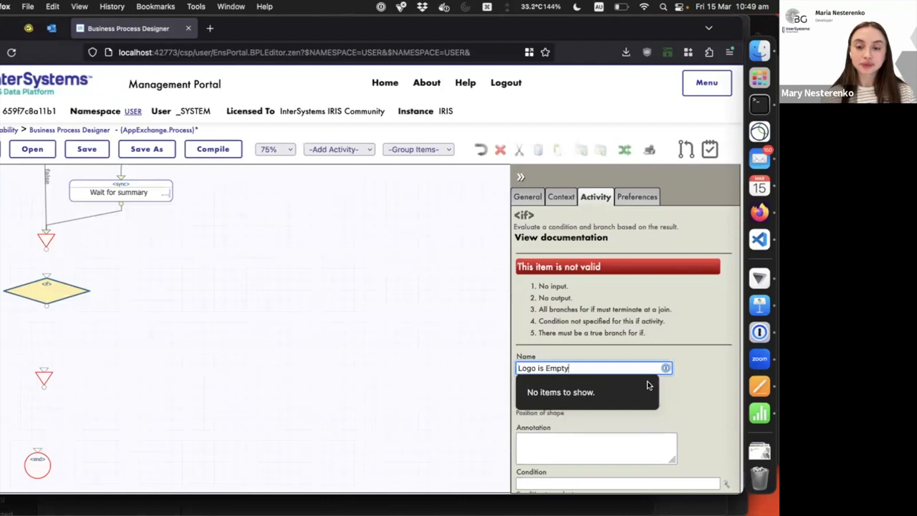
click(659, 381)
scroll(659, 381, down, 1)
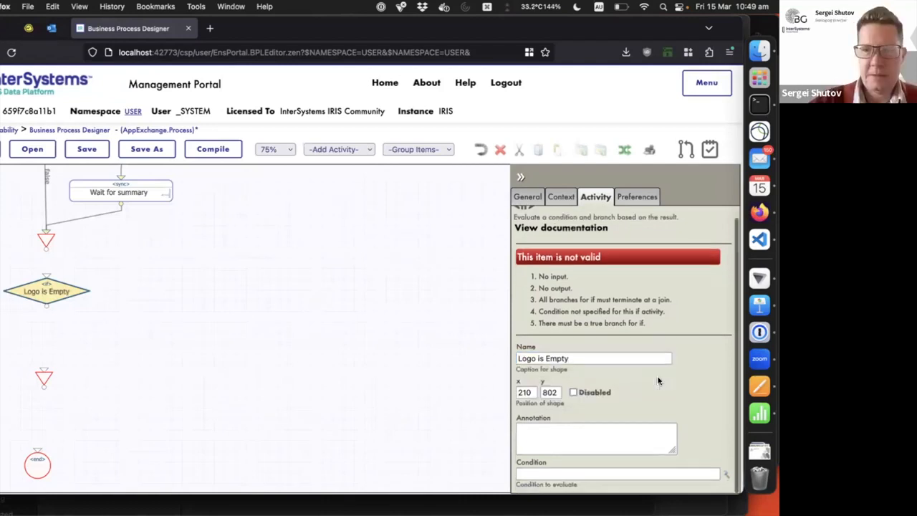
Copy the Logo Condition (request.LogoUrl="") & (request.Summary'="") from 1Password into the Condition of Logo is Empty.
key(super+Tab)
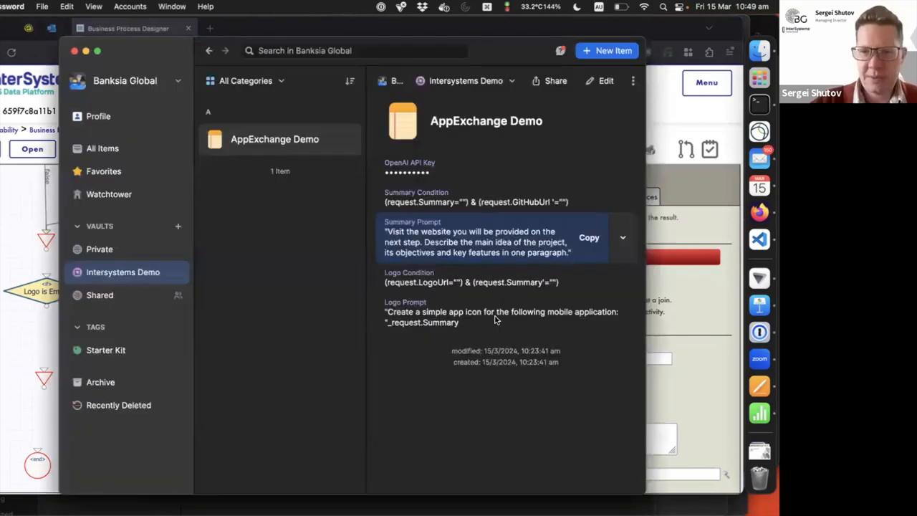
key(super+Tab)
click(550, 473)
text((request.LogoUrl="") & (request.Summary'=""))
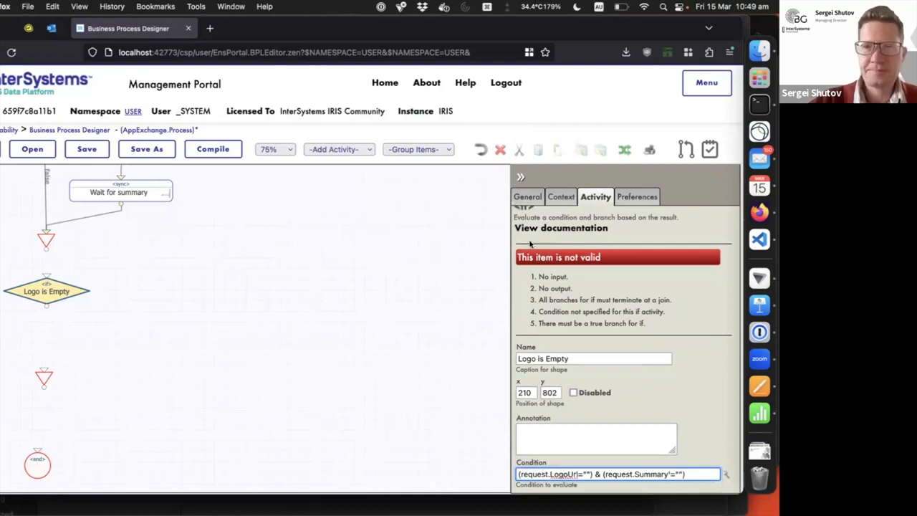
Lower the second join slightly and connect the first join to the Logo is Empty activity.
drag(43, 382, 43, 396)
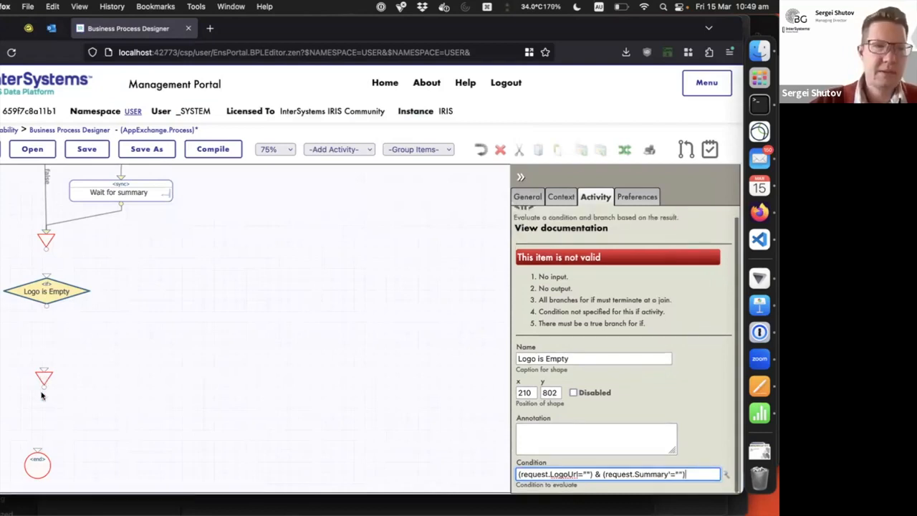
drag(46, 251, 46, 281)
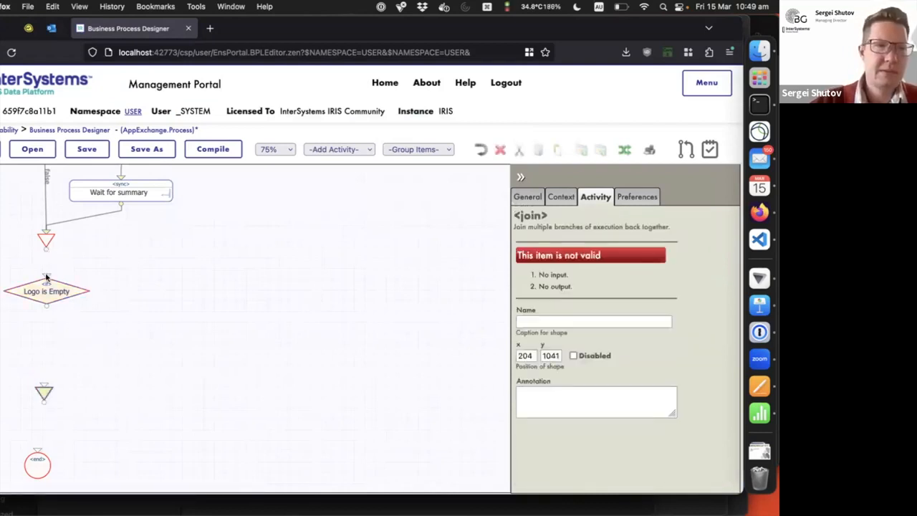
click(434, 238)
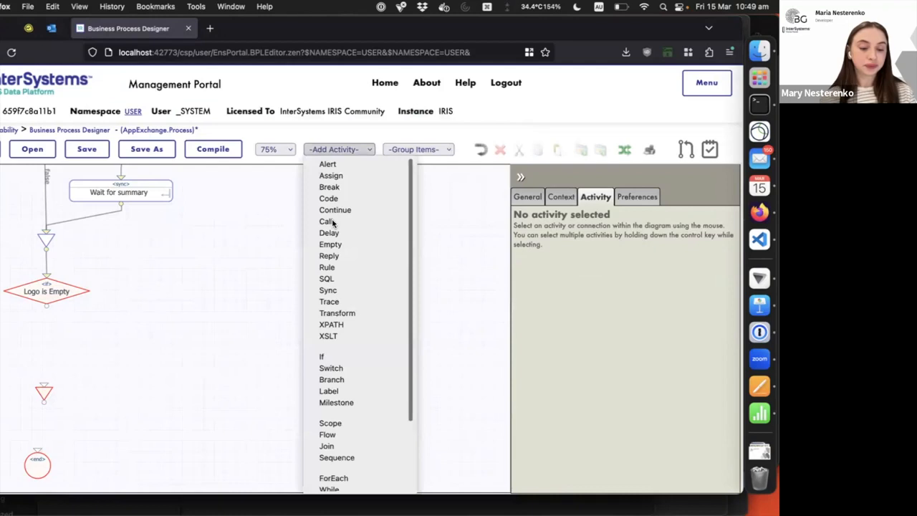
Add a Call activity between Logo is Empty and the second join, offset from the main flow, and name it "Generate AI Logo".
click(322, 227)
drag(169, 295, 147, 342)
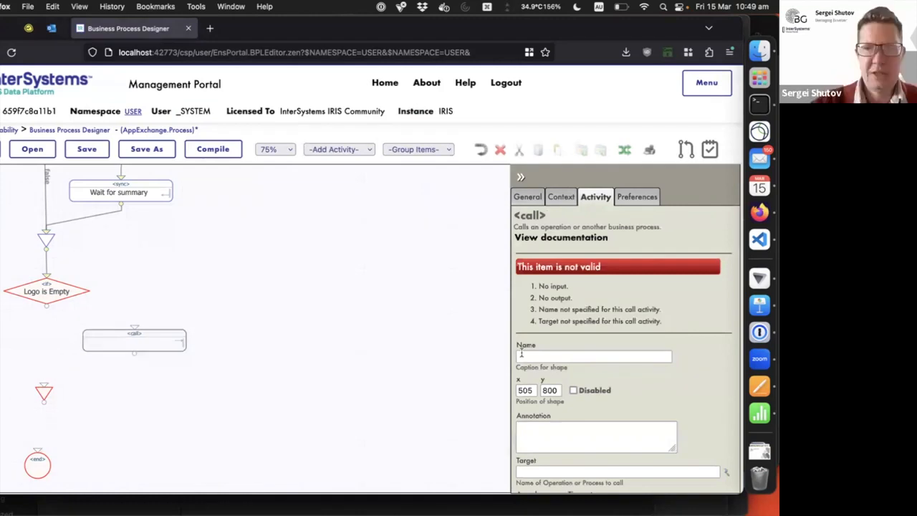
click(593, 356)
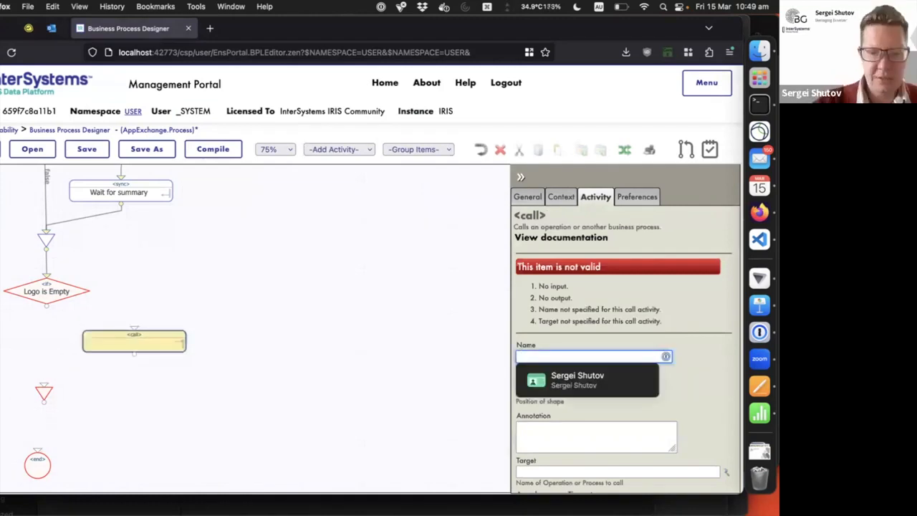
text(Generate)
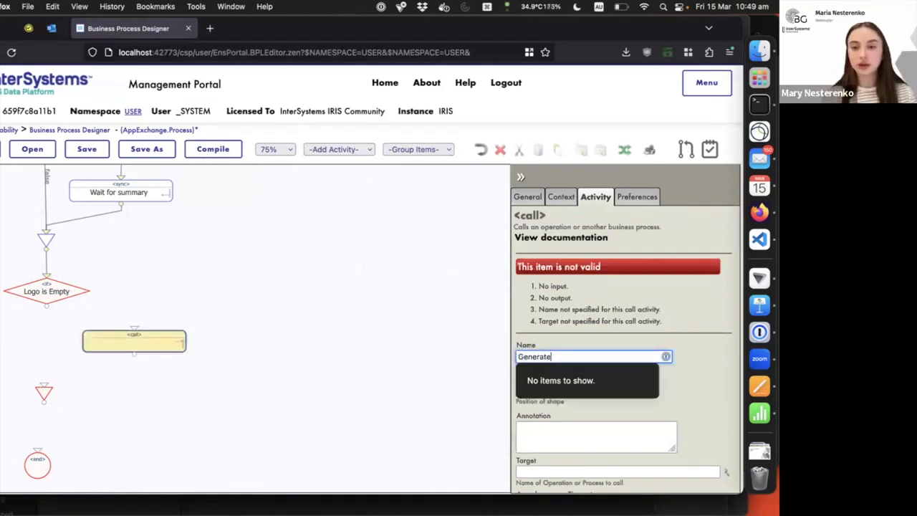
text( A)
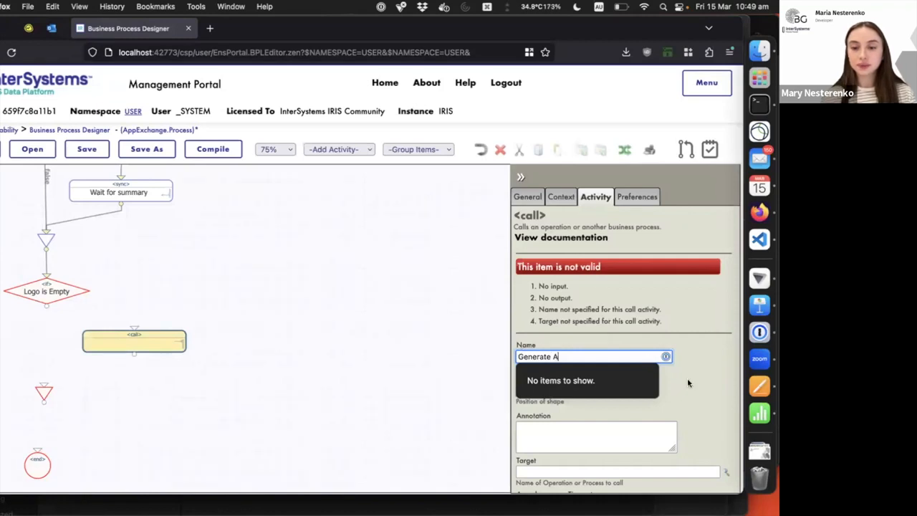
text(I Logo)
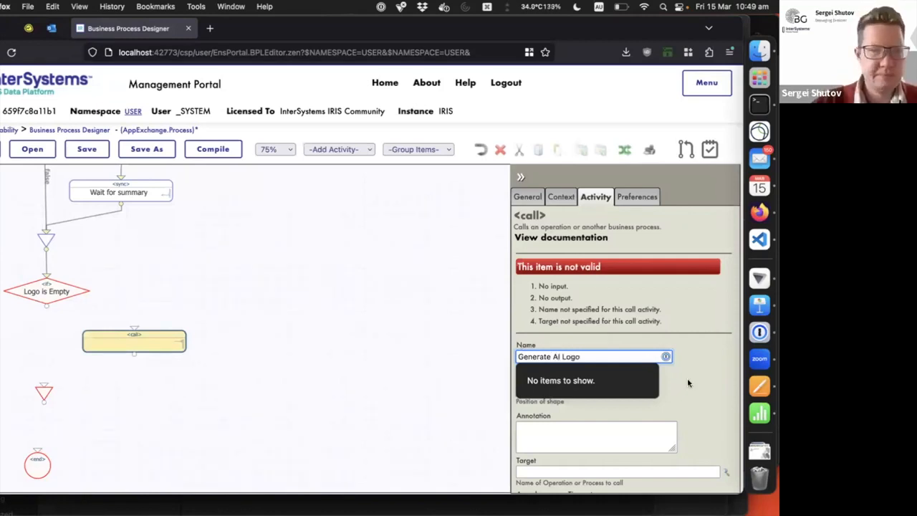
key(Return)
Target the Generate AI Logo call at business operation OpenAiOut, with request class Banksia.OpenAi.Msg.Images.Request and response class Banksia.OpenAi.Msg.Images.Response.
scroll(687, 383, down, 4)
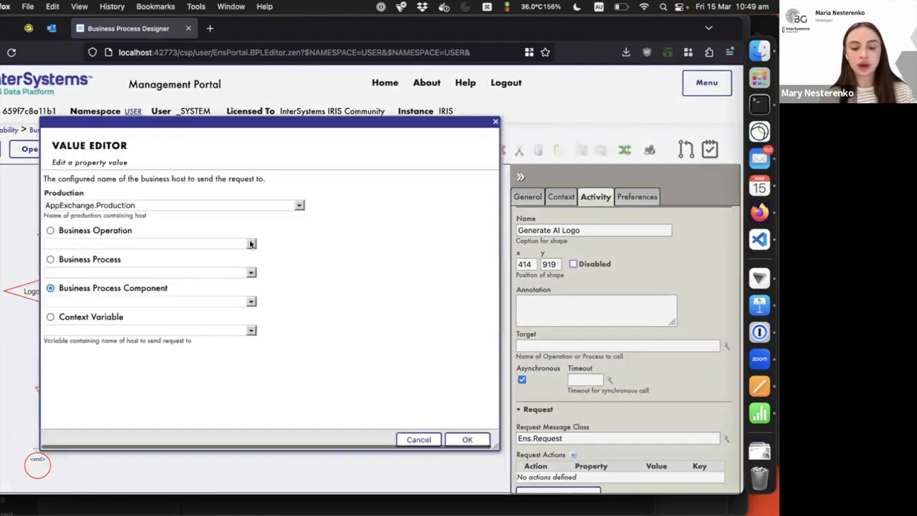
click(250, 245)
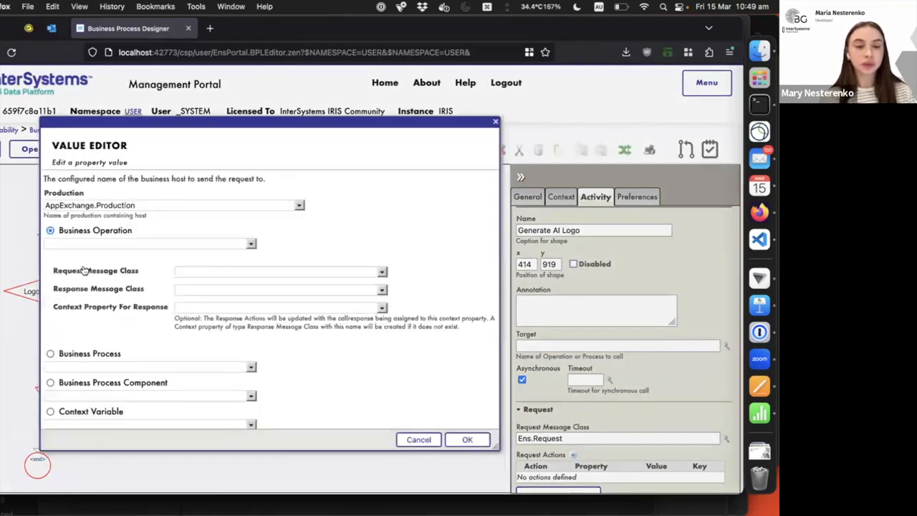
click(159, 266)
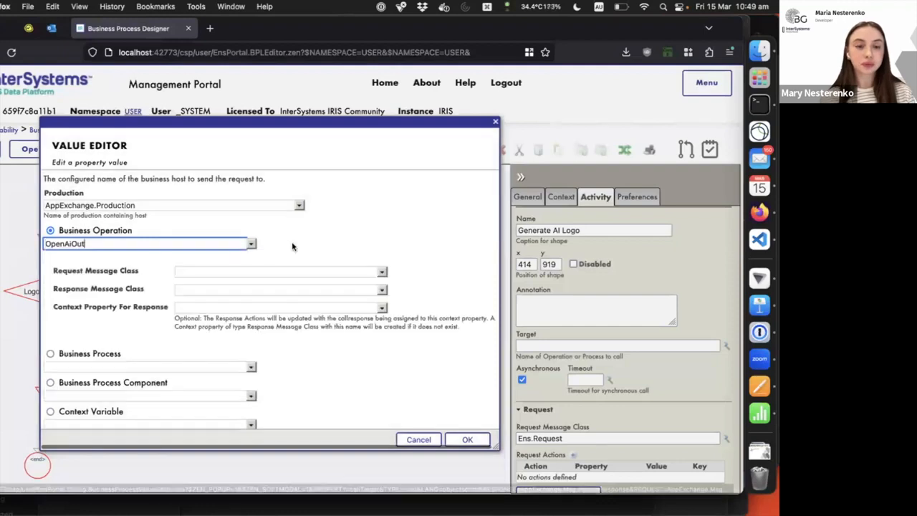
click(293, 246)
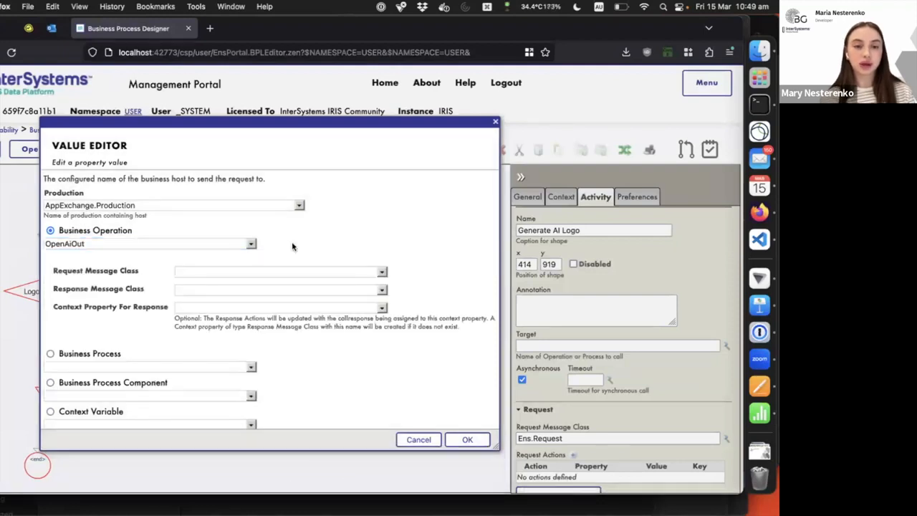
click(383, 273)
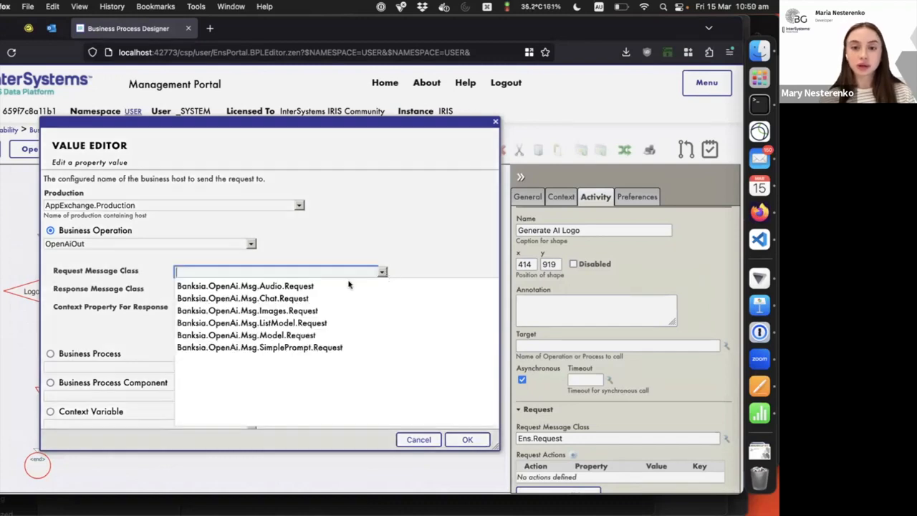
click(289, 310)
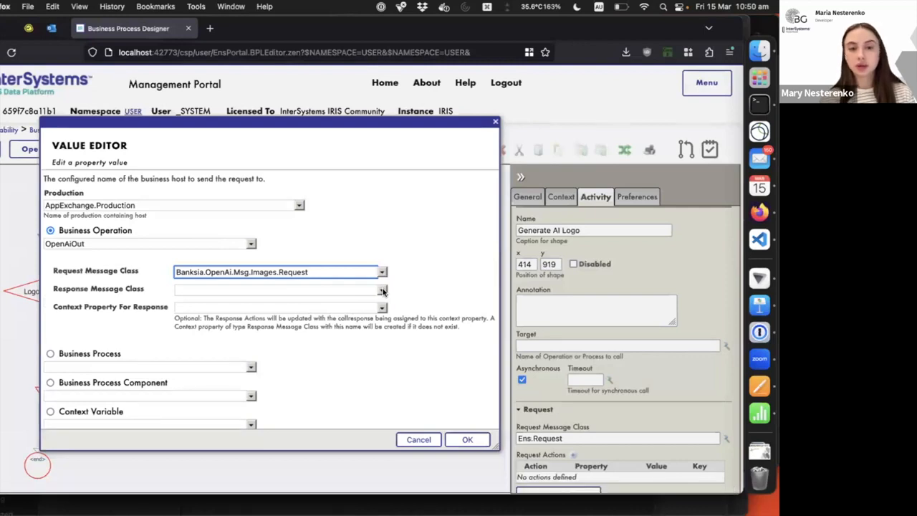
click(383, 291)
click(303, 329)
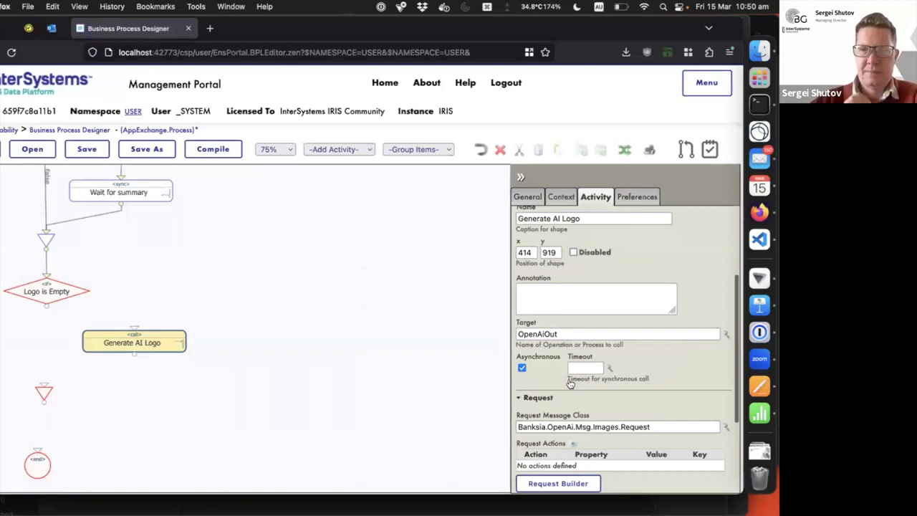
Build the Generate AI Logo request with a set action assigning "url" to callrequest.ResponseFormat.
scroll(570, 383, down, 3)
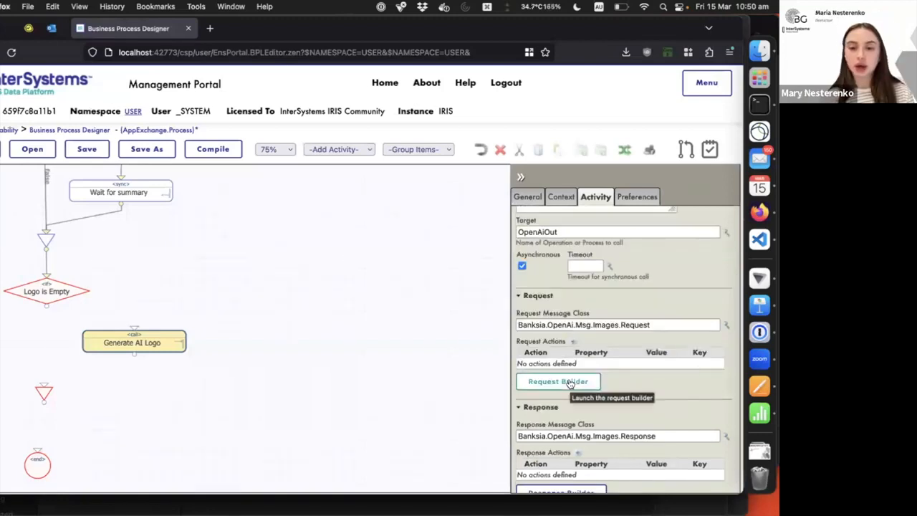
click(570, 384)
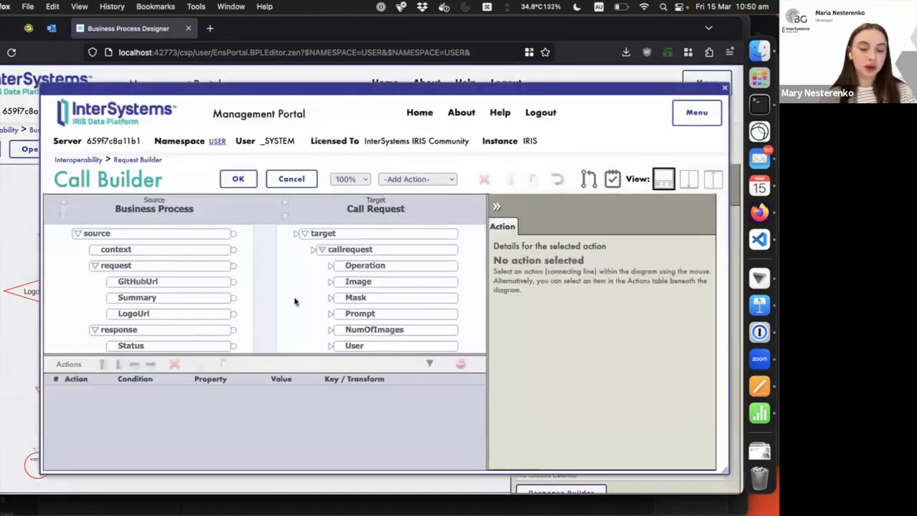
scroll(293, 301, down, 1)
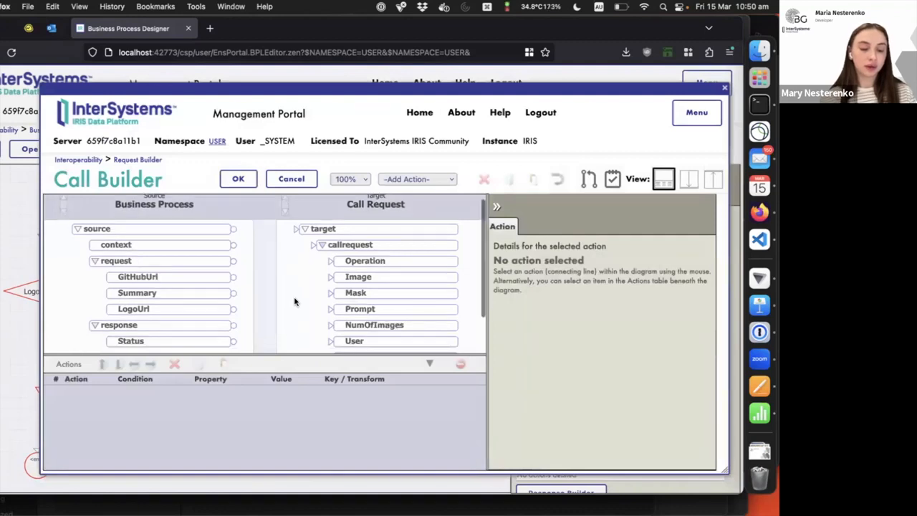
scroll(294, 301, down, 2)
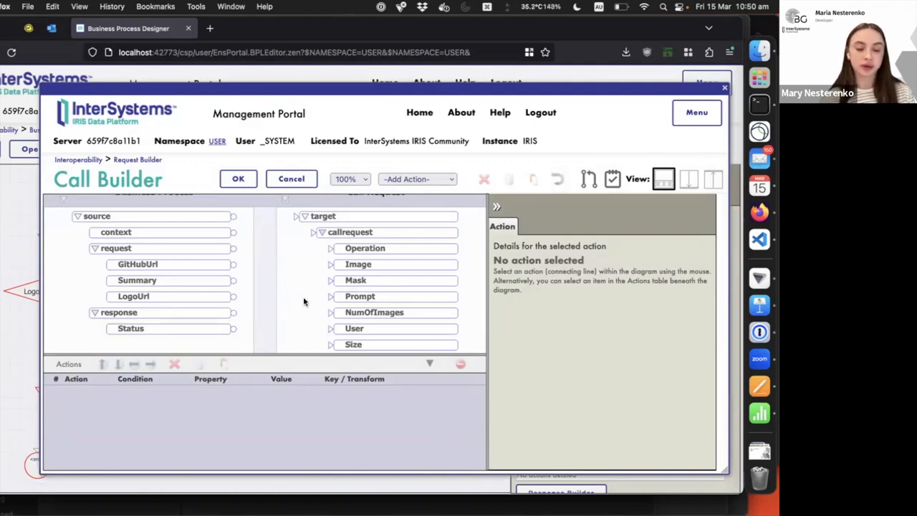
scroll(303, 301, down, 2)
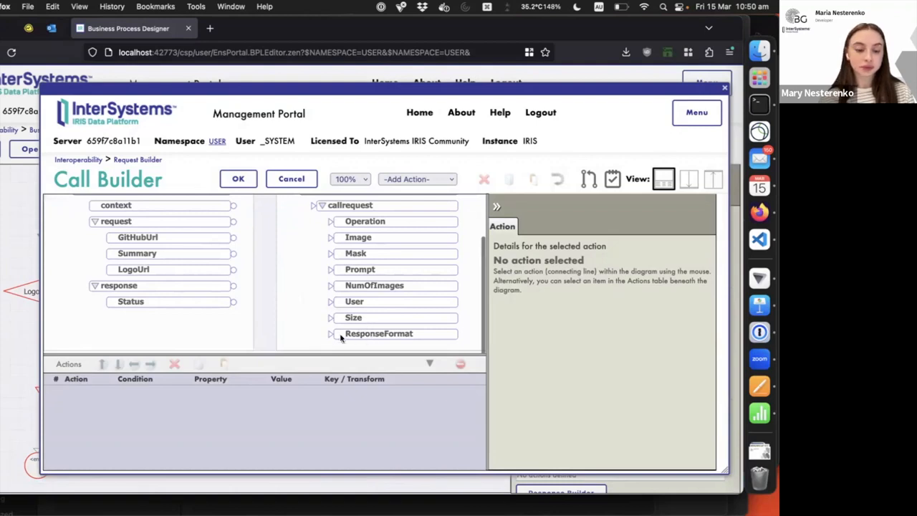
scroll(343, 338, up, 1)
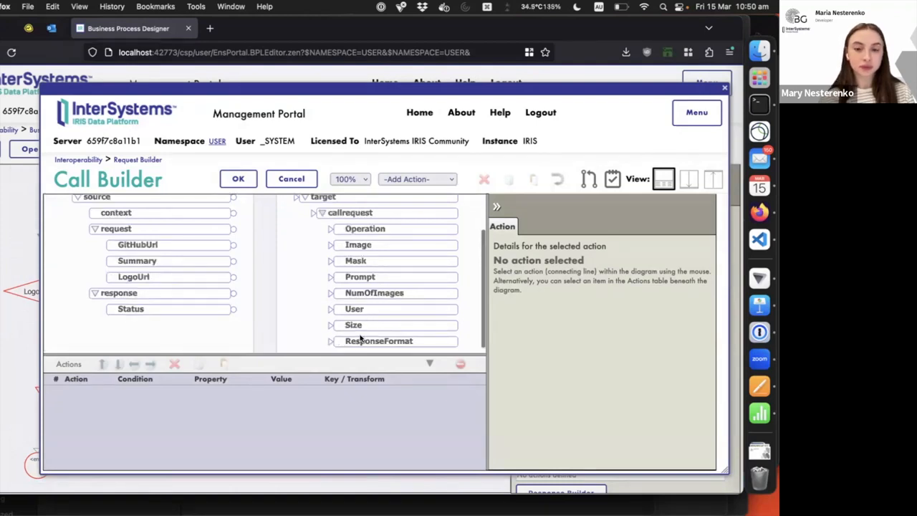
scroll(361, 339, down, 1)
click(360, 339)
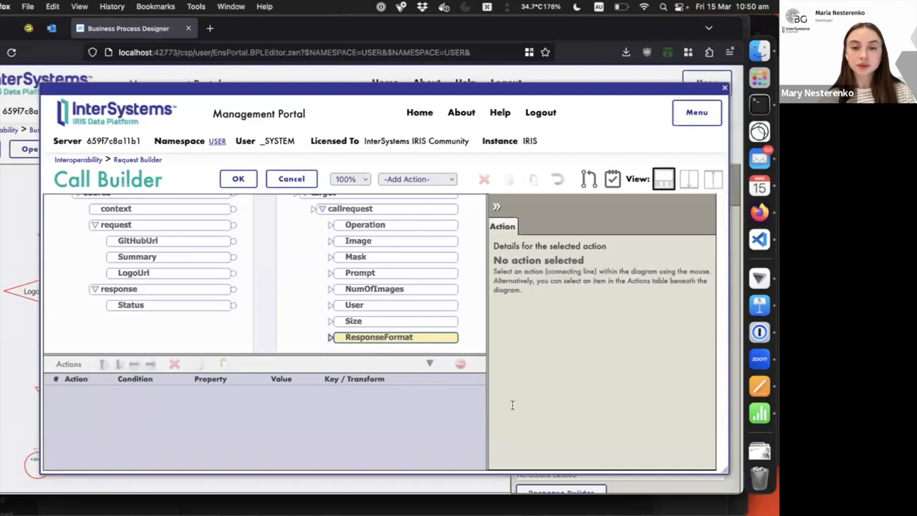
click(417, 178)
click(402, 201)
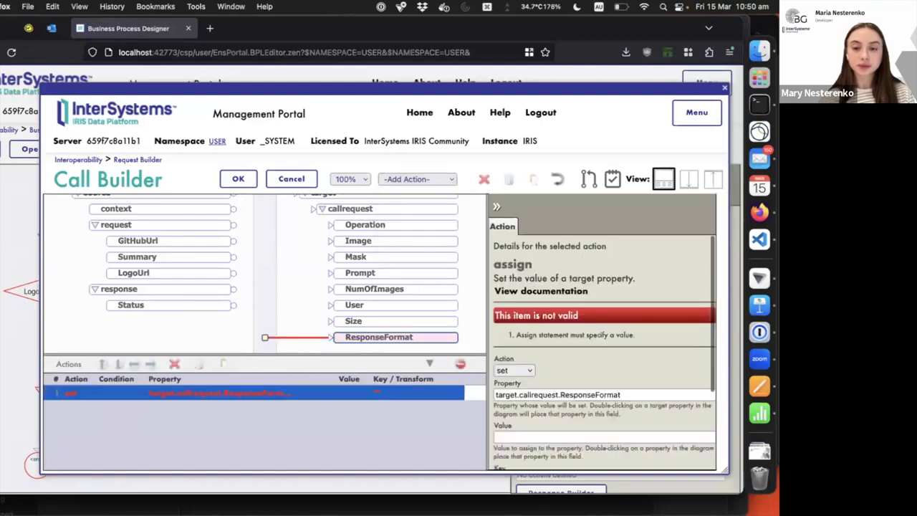
scroll(604, 342, down, 1)
click(604, 388)
text("url")
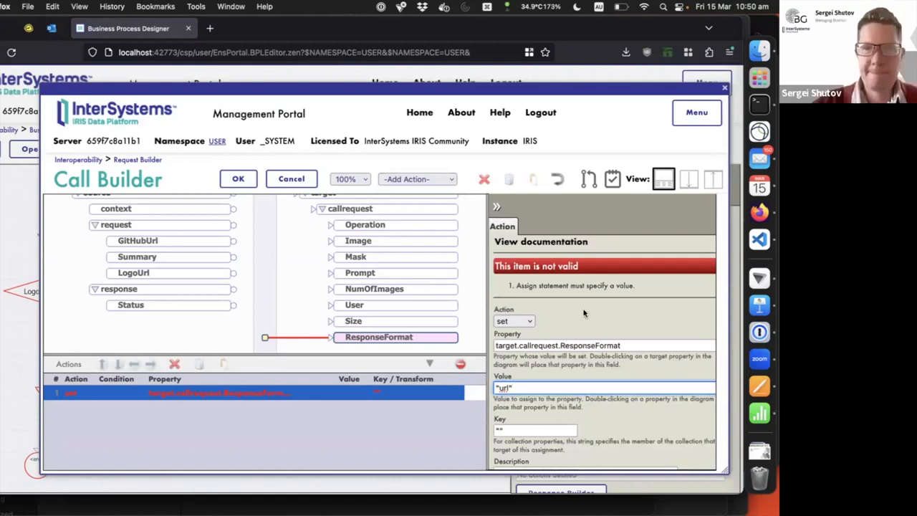
scroll(586, 315, up, 1)
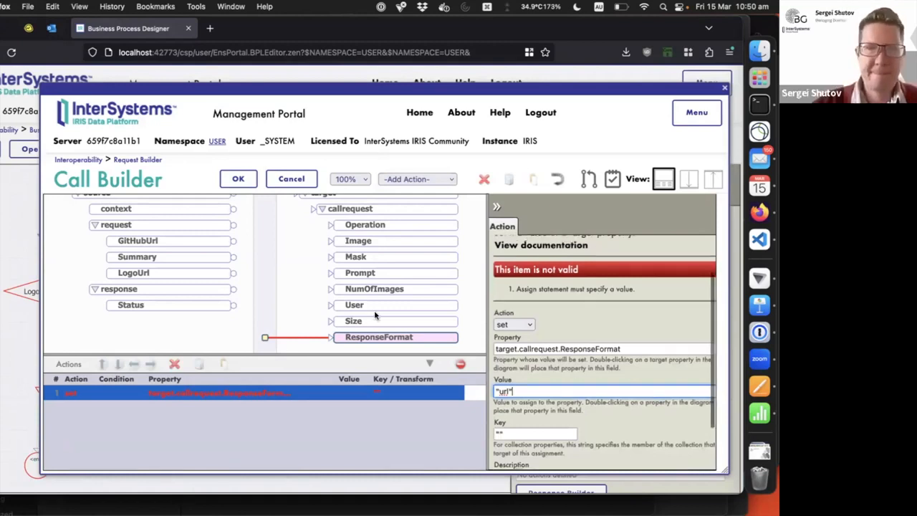
Add a set action assigning "generation" to callrequest.Operation in the logo request.
click(382, 227)
click(374, 229)
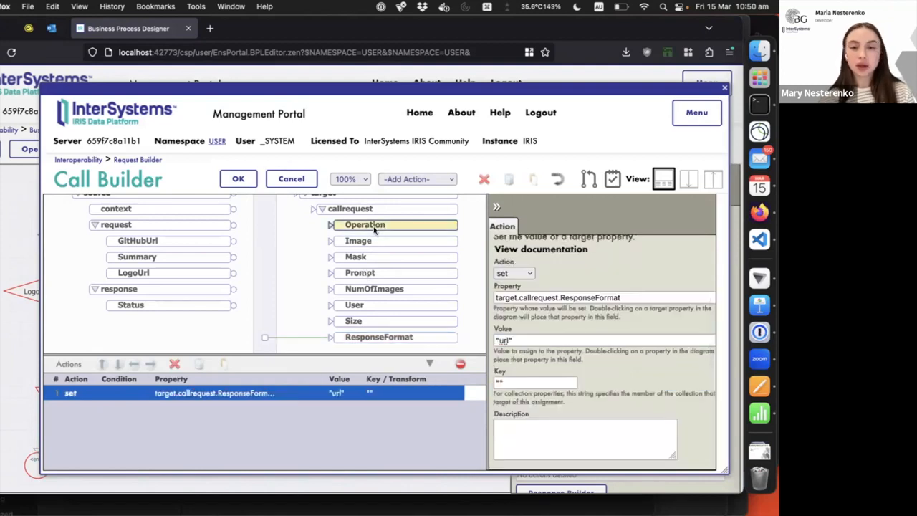
click(423, 179)
click(404, 205)
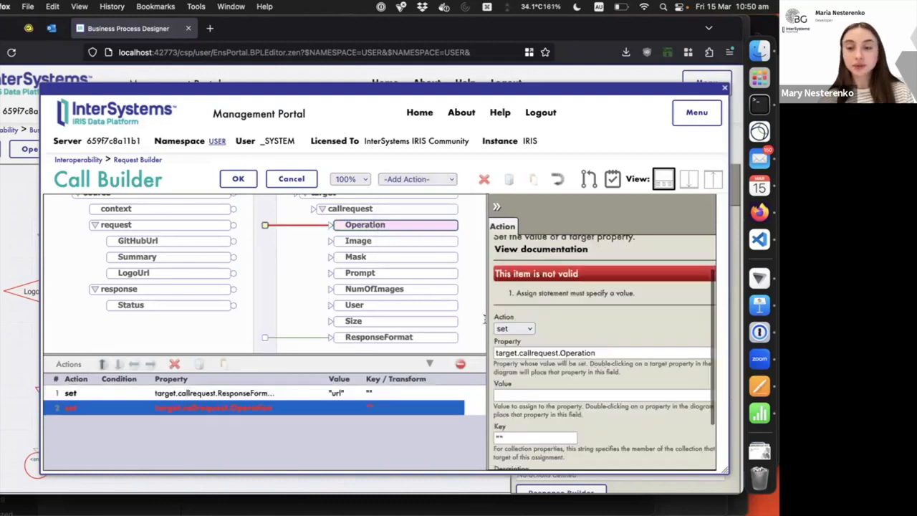
click(516, 394)
text("generation")
click(584, 406)
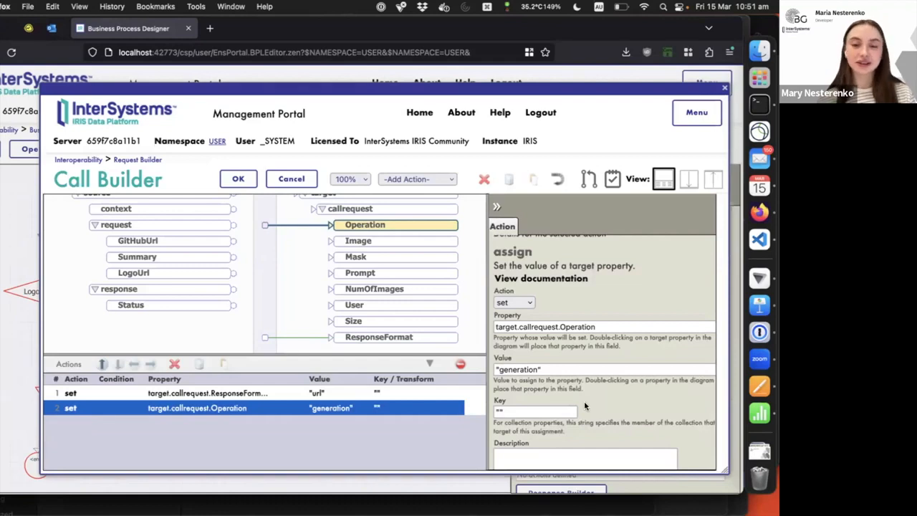
Set callrequest.Prompt to the Logo Prompt from 1Password, "Create a simple app icon for the following mobile application: "_request.Summary, and accept the request.
click(369, 273)
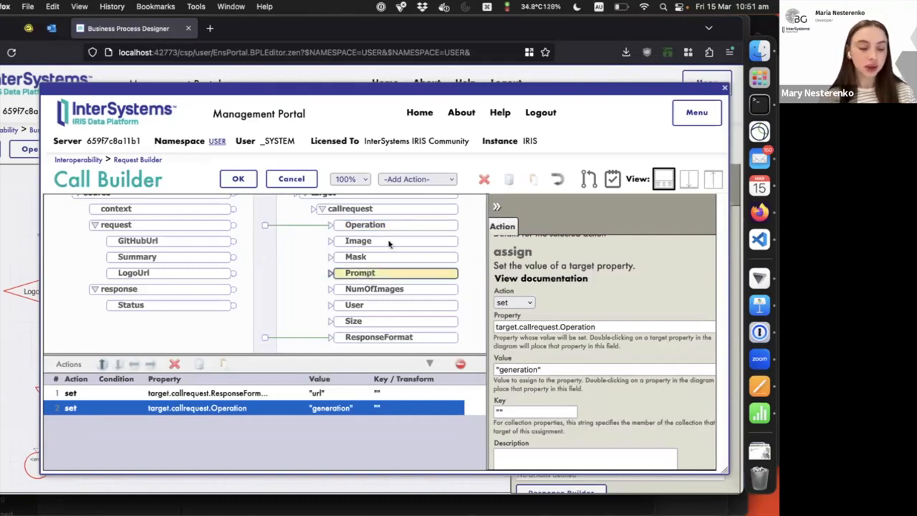
click(412, 179)
click(410, 208)
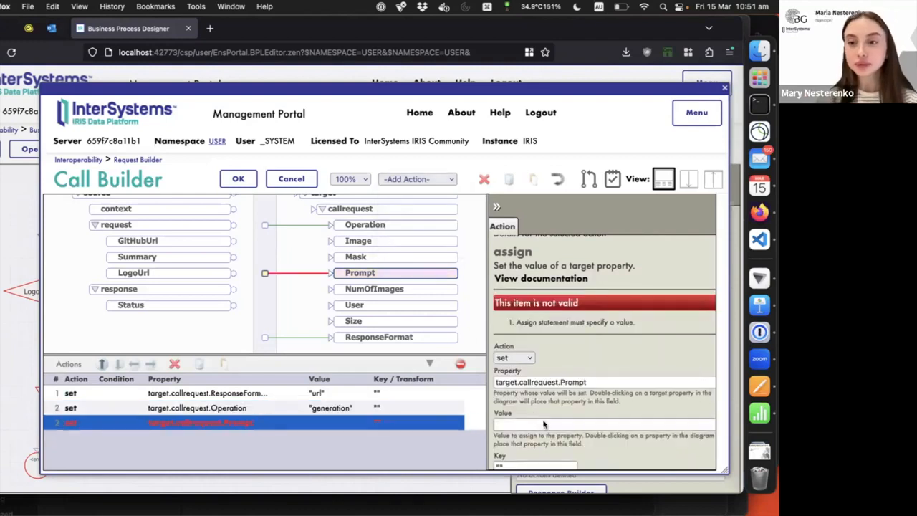
key(super+Tab)
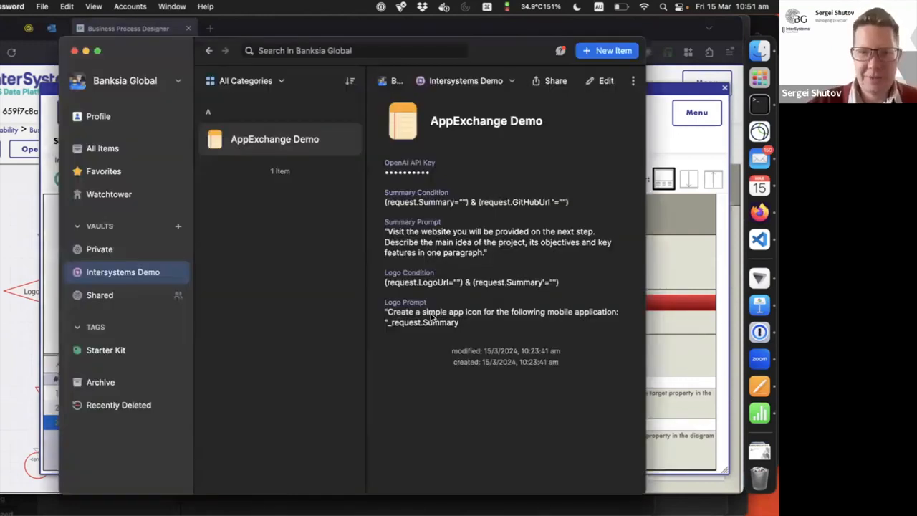
click(432, 318)
key(super+Tab)
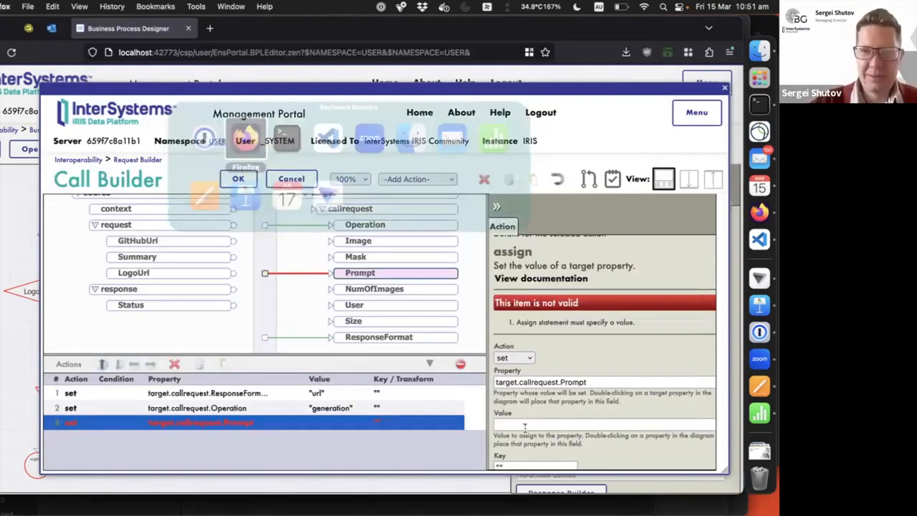
click(553, 423)
key(super+v)
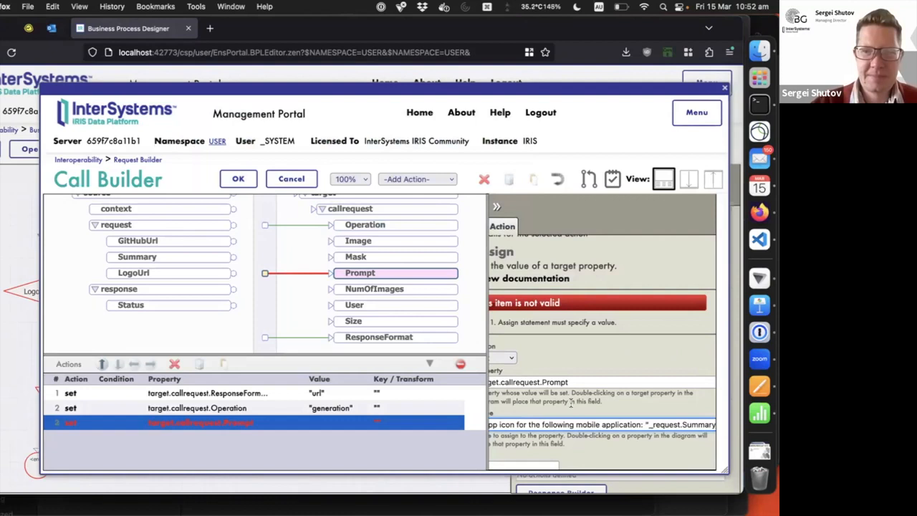
scroll(570, 404, left, 1)
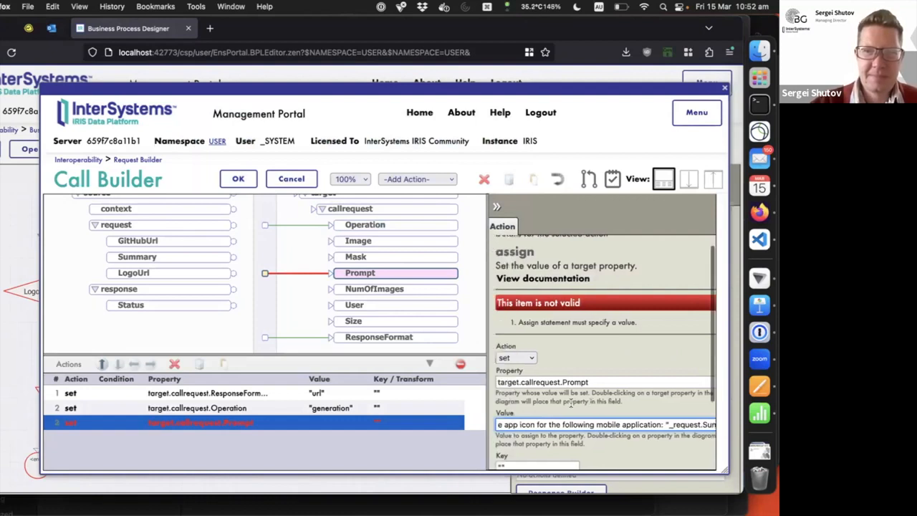
scroll(571, 404, right, 1)
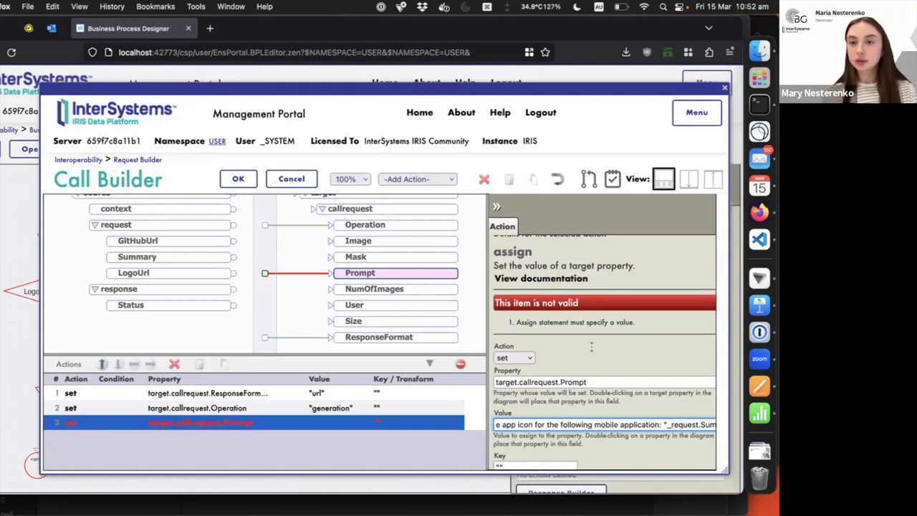
click(238, 179)
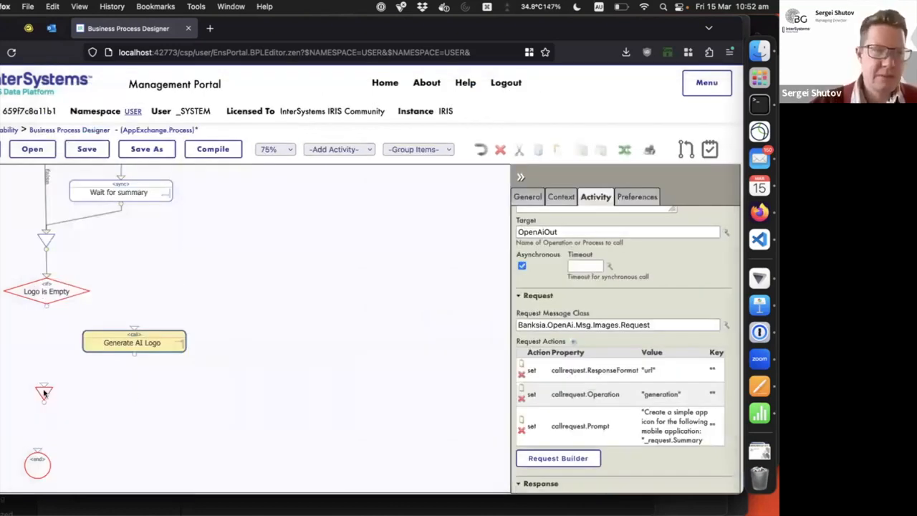
Move the second join down to just above the end activity, leaving room beneath Generate AI Logo.
click(39, 412)
drag(44, 392, 38, 413)
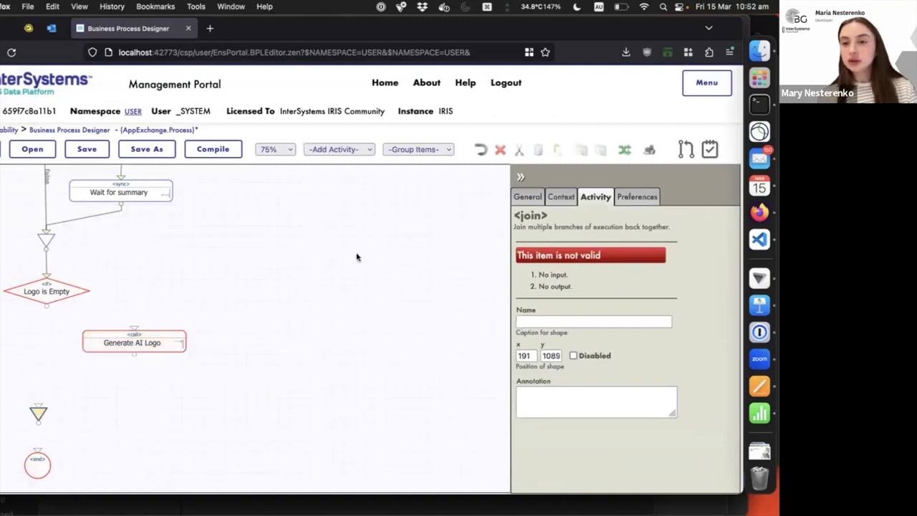
click(358, 152)
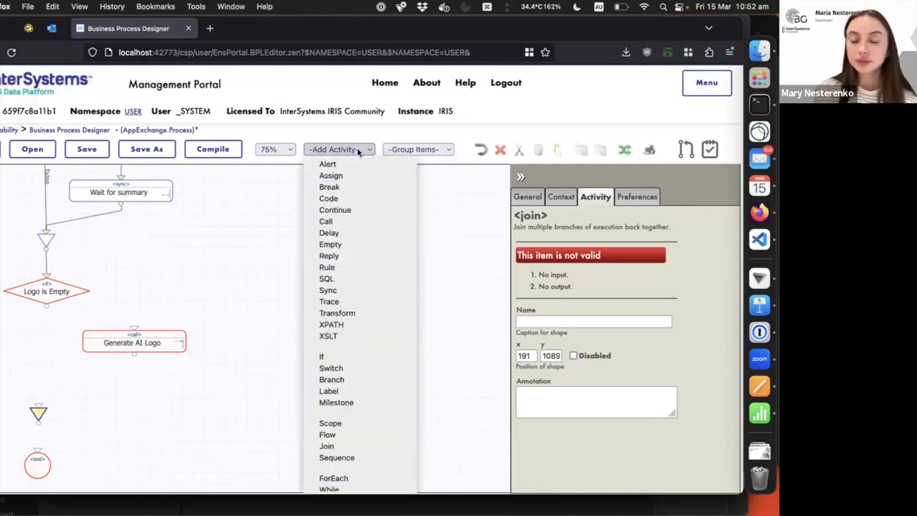
Map callresponse Data.Url to the process's request.LogoUrl in the response actions of Generate AI Logo.
click(153, 341)
scroll(557, 412, down, 3)
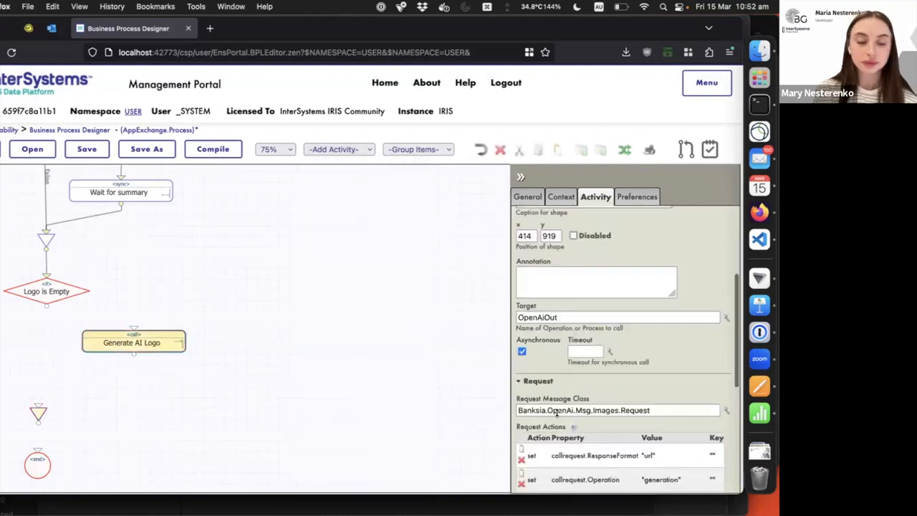
scroll(556, 412, down, 4)
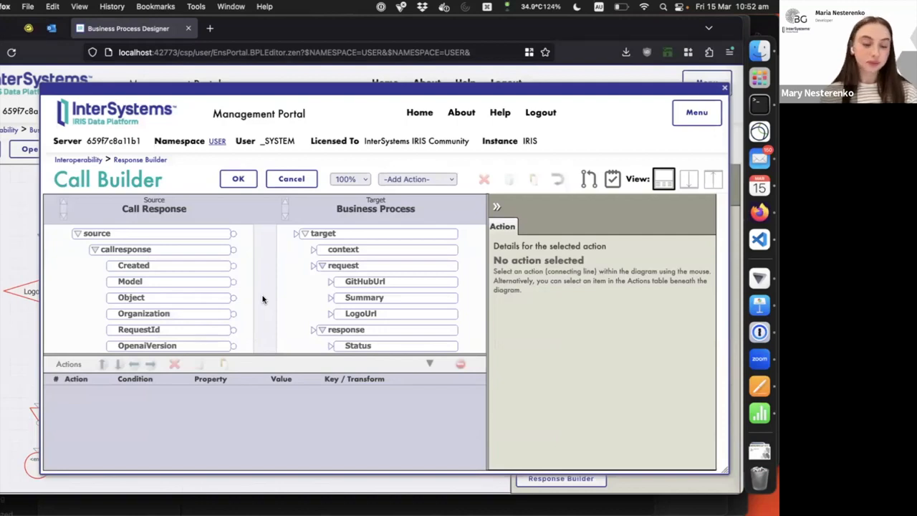
scroll(263, 300, down, 1)
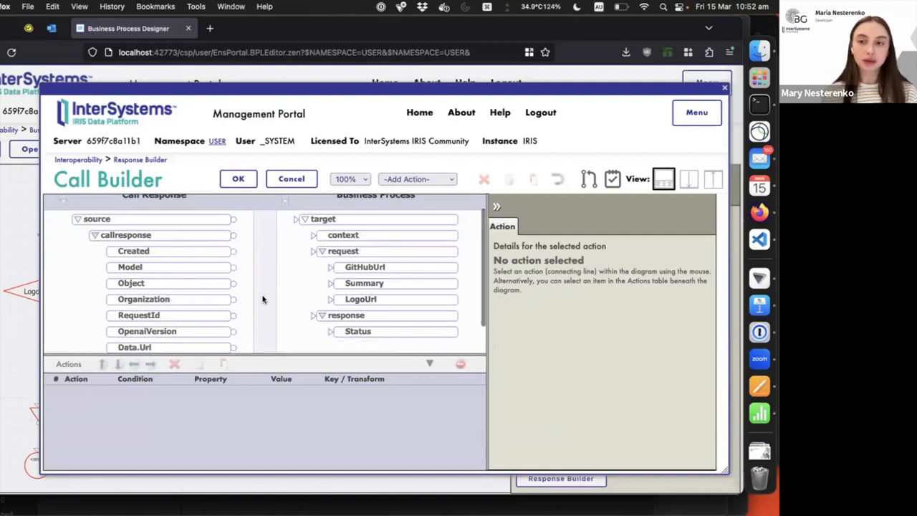
scroll(262, 300, down, 2)
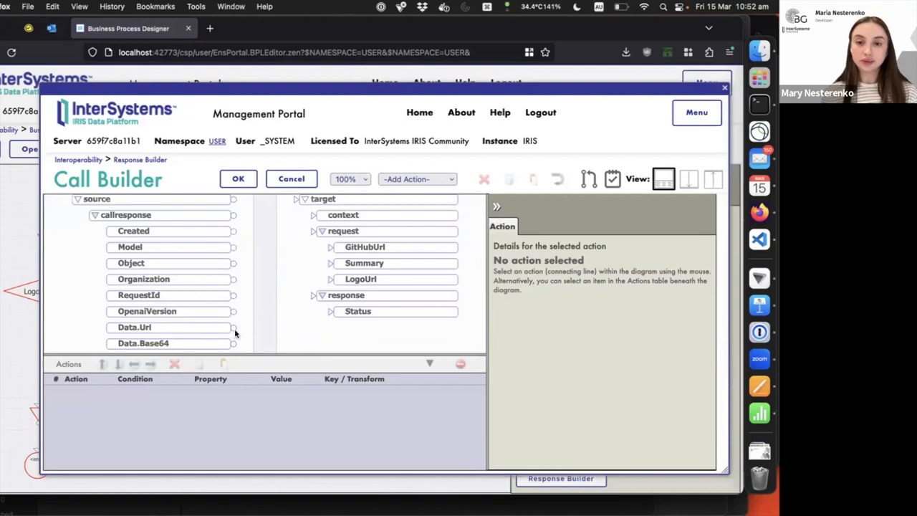
drag(235, 327, 352, 281)
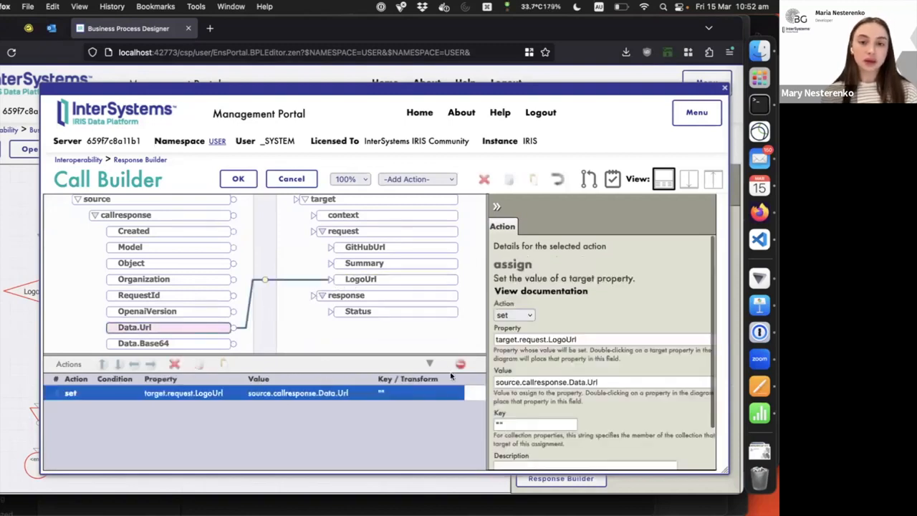
Set the logo response action's value to source.callresponse.Data.GetAt(1).Url and accept the response mapping.
click(587, 382)
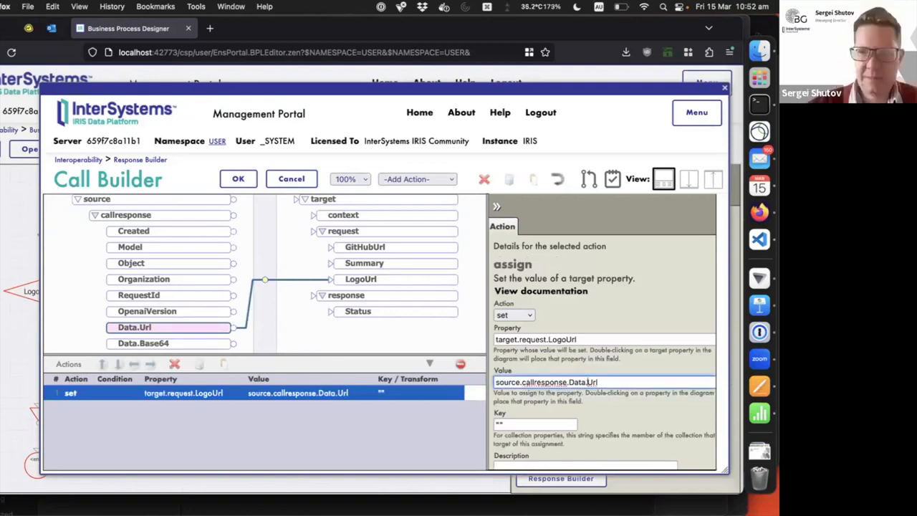
text(GetAt(1)
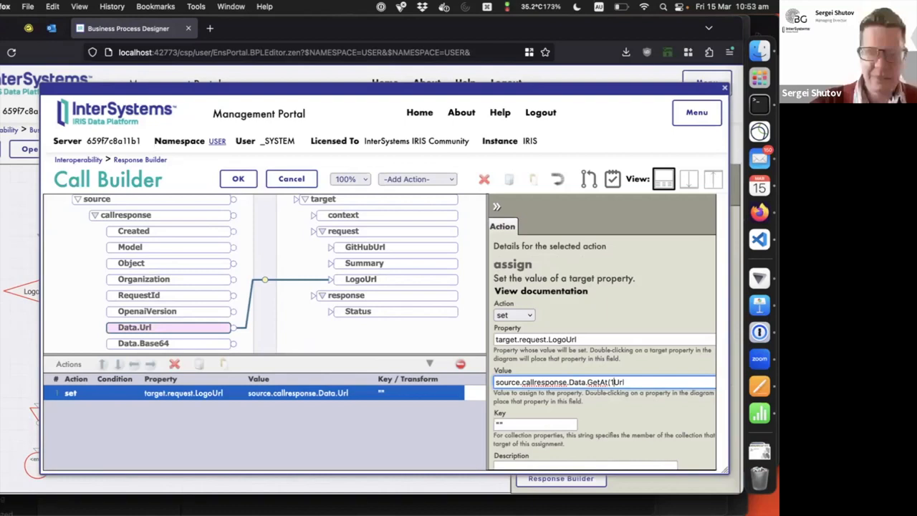
text())
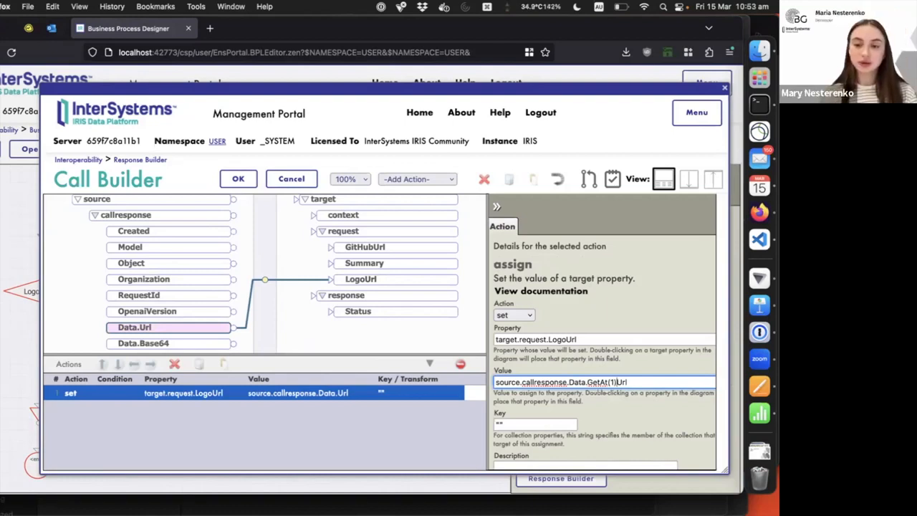
text(.)
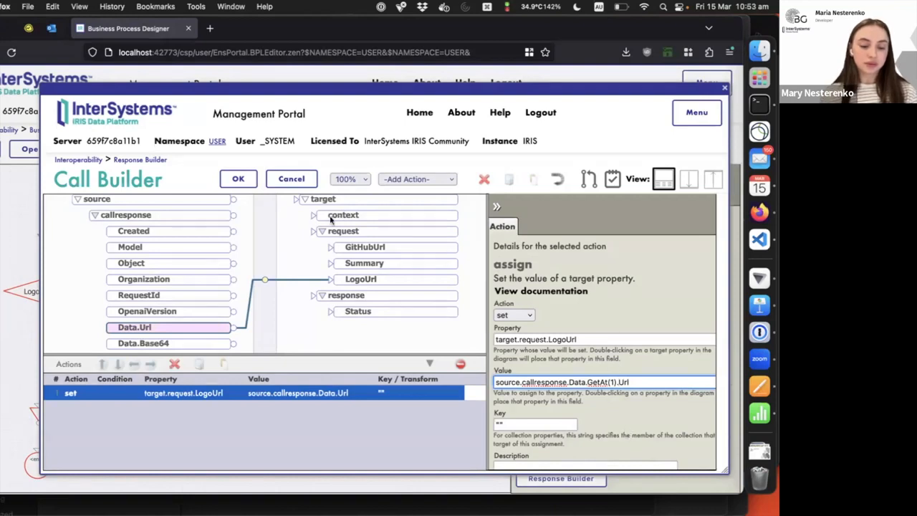
click(242, 182)
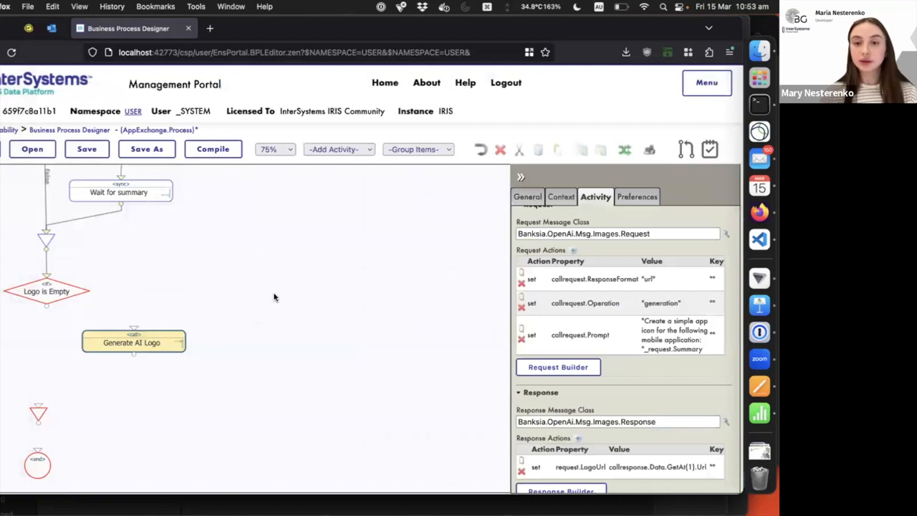
Add a sync activity directly beneath Generate AI Logo and remove the stray connector looping around the two shapes.
click(339, 150)
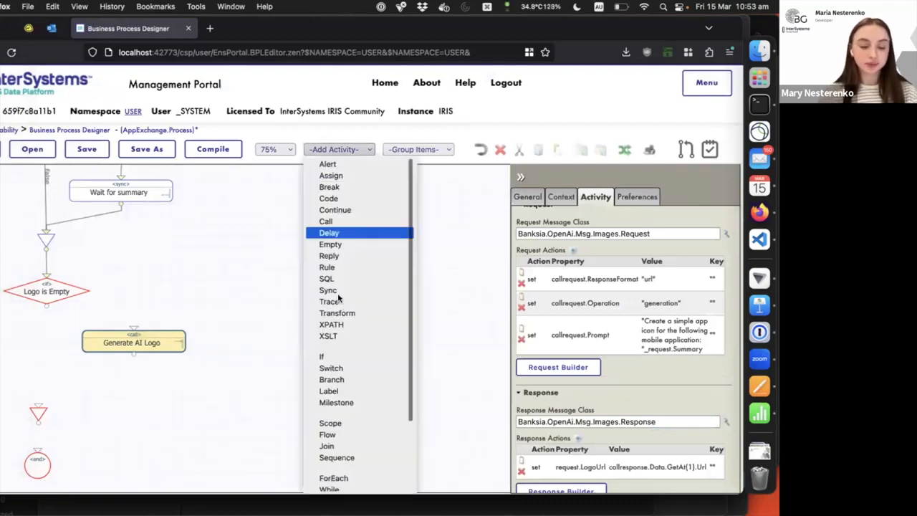
click(337, 291)
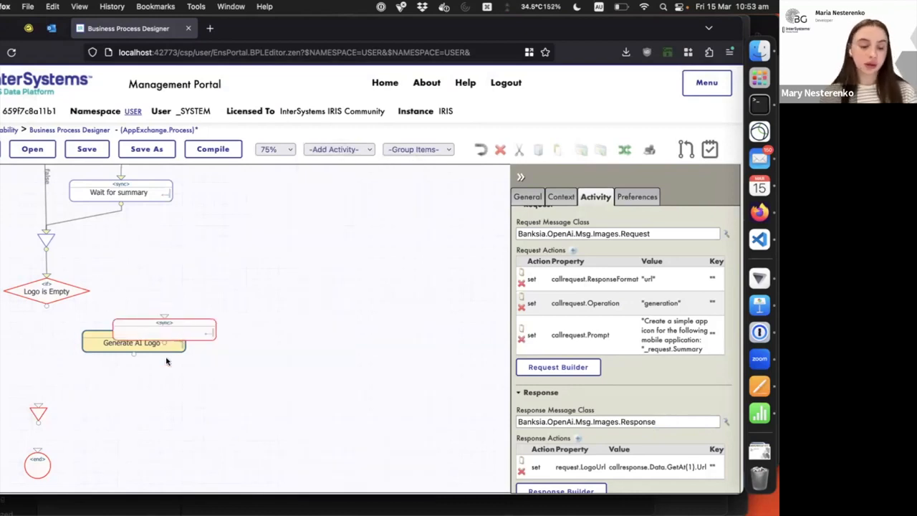
click(148, 376)
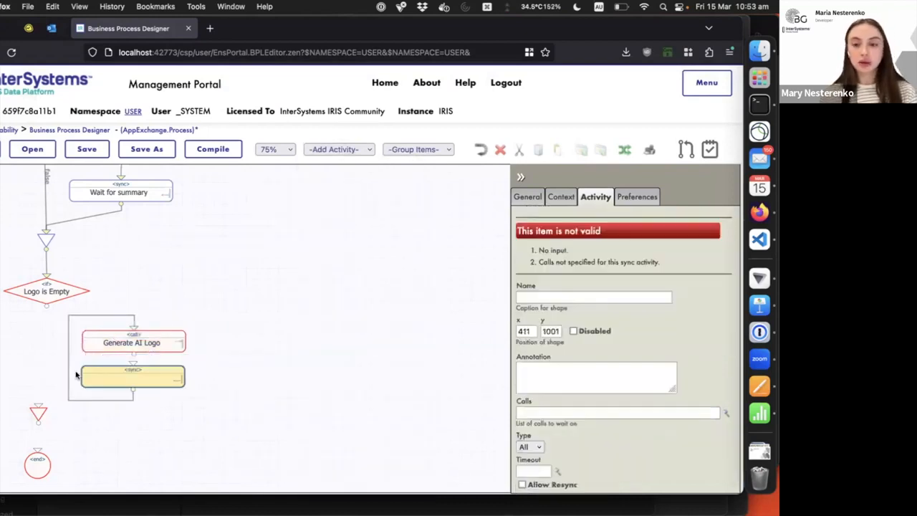
click(66, 372)
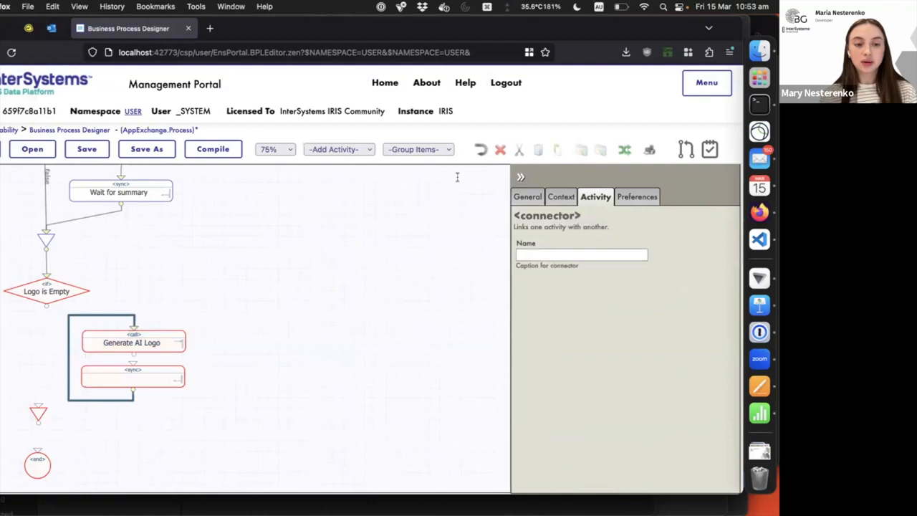
Name the new sync activity WAIT FOR LOGO and make it wait on the Generate AI Logo call.
click(132, 386)
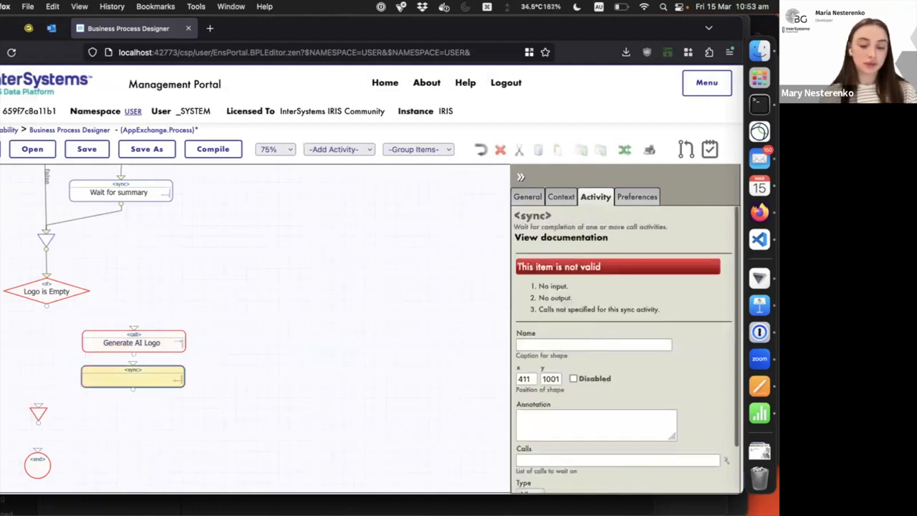
click(583, 343)
text(WAIT )
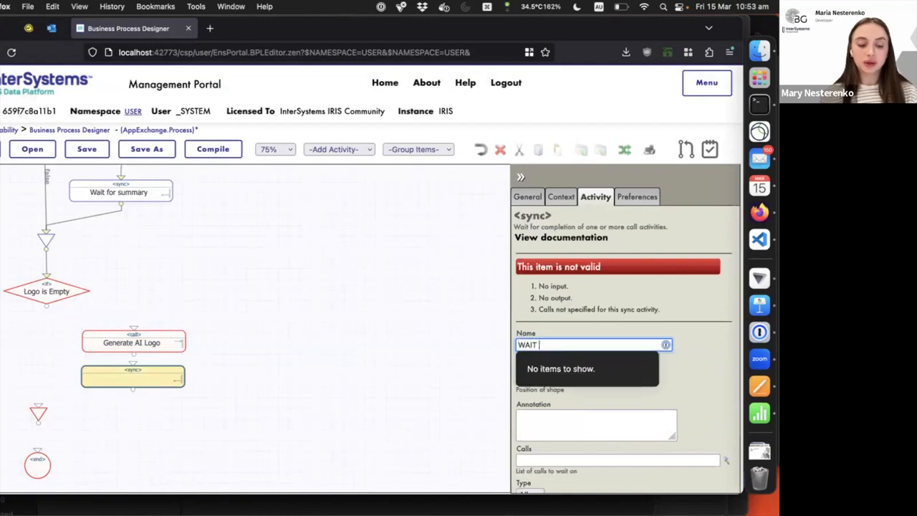
text(FOR LOGO)
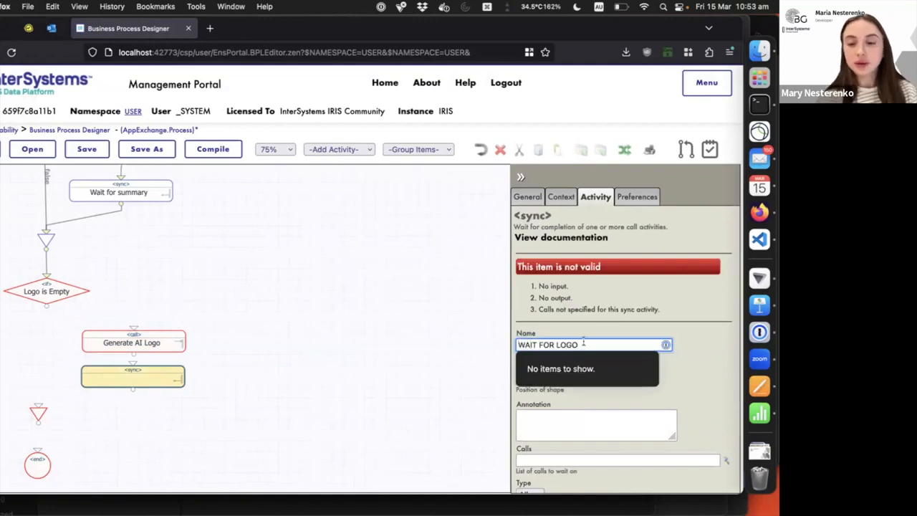
click(685, 373)
scroll(710, 405, down, 3)
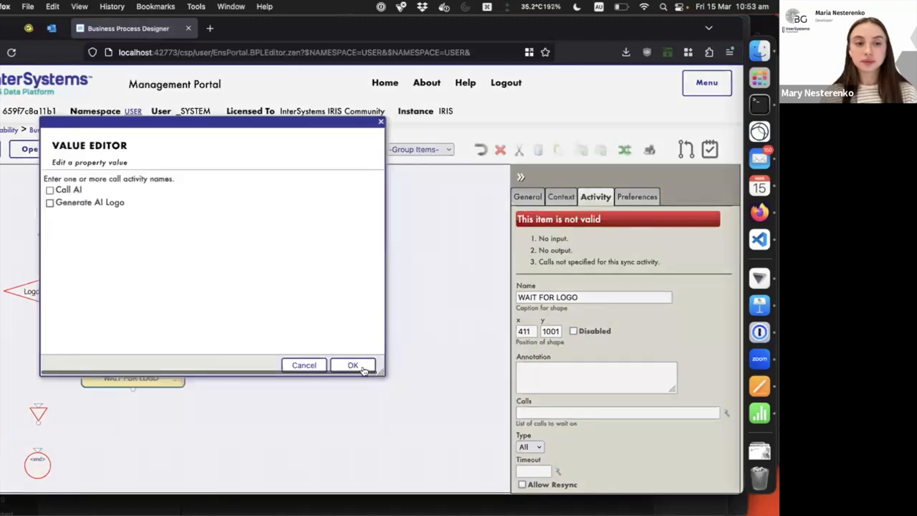
click(366, 368)
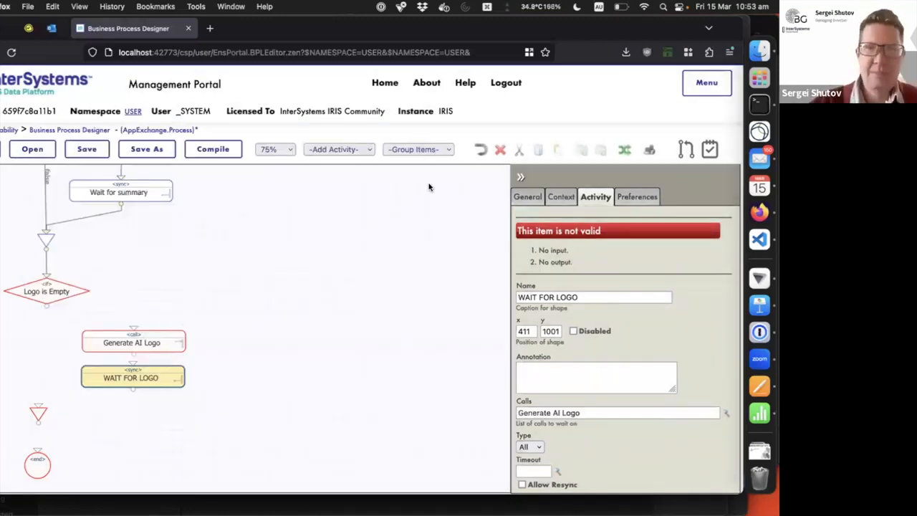
Connect Logo is Empty's true branch through Generate AI Logo and WAIT FOR LOGO to the join, its false branch to the join, and the join to end.
drag(47, 306, 134, 331)
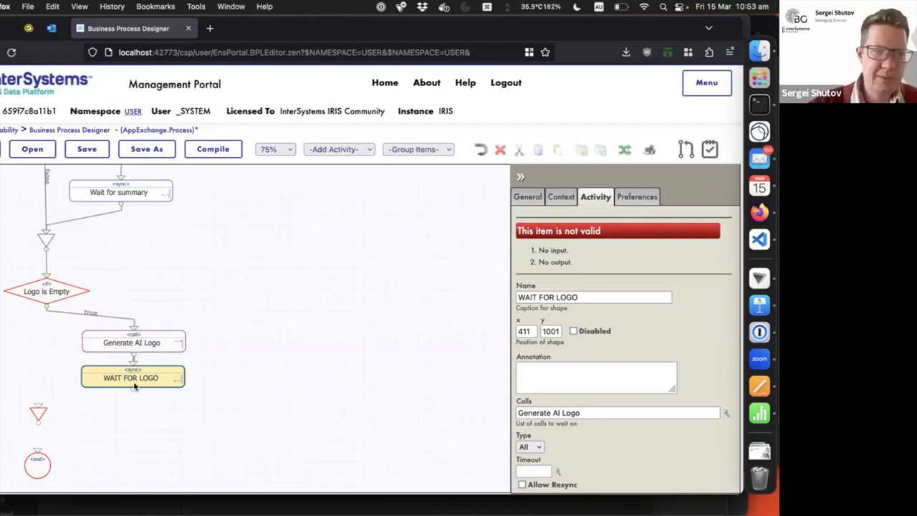
drag(132, 391, 39, 409)
drag(47, 306, 37, 407)
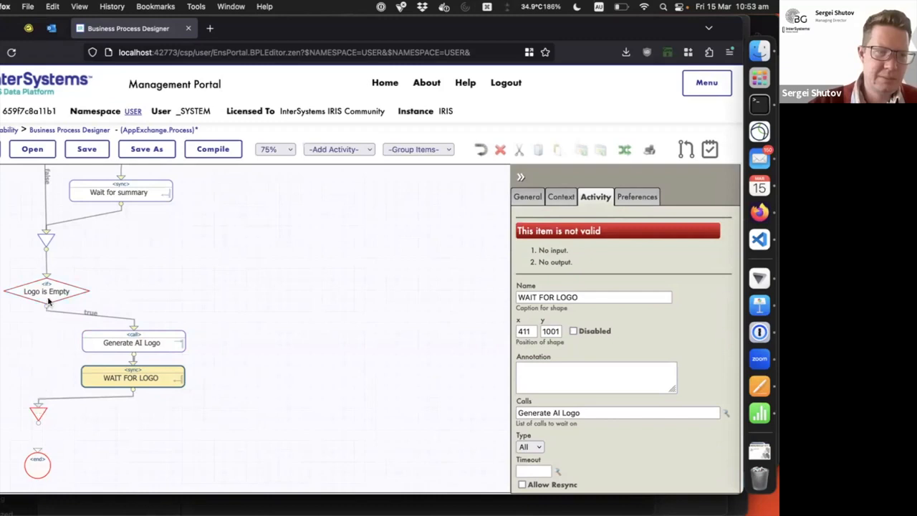
drag(47, 307, 37, 462)
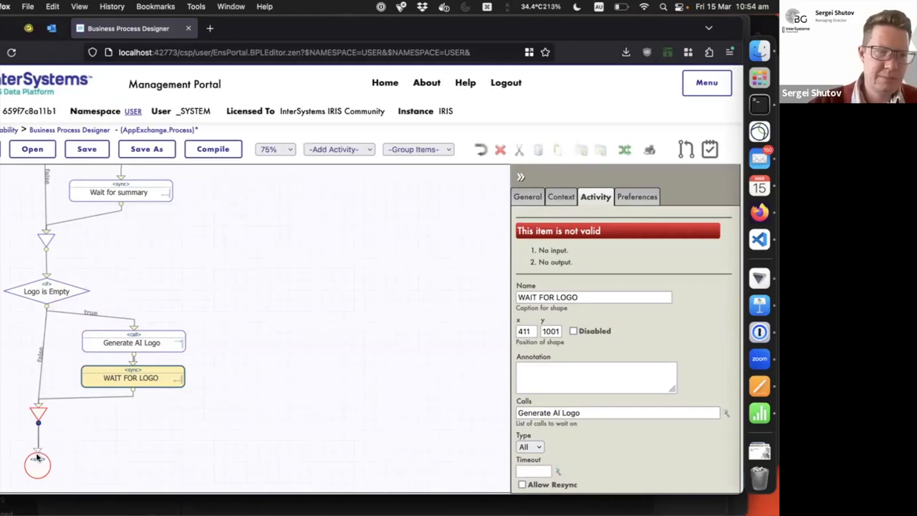
click(136, 434)
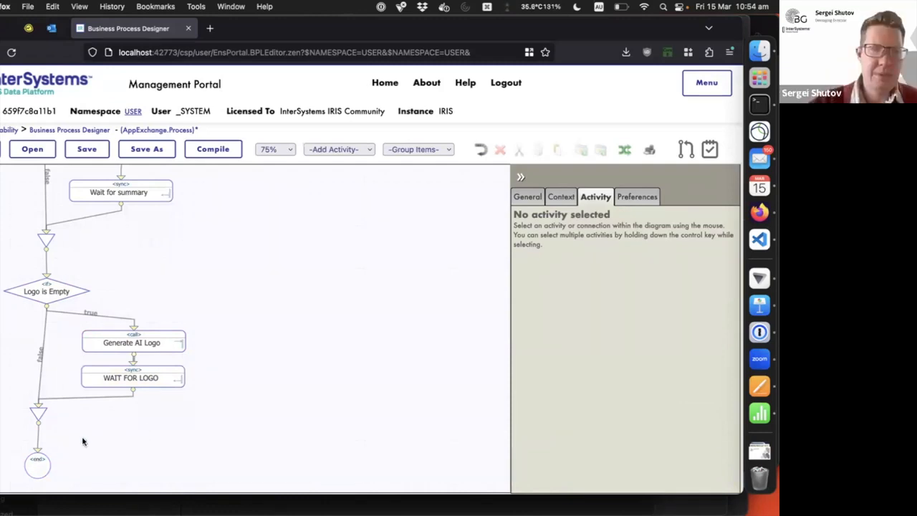
Move the end activity further down and delete the connector between the second join and end.
scroll(41, 337, down, 5)
click(41, 399)
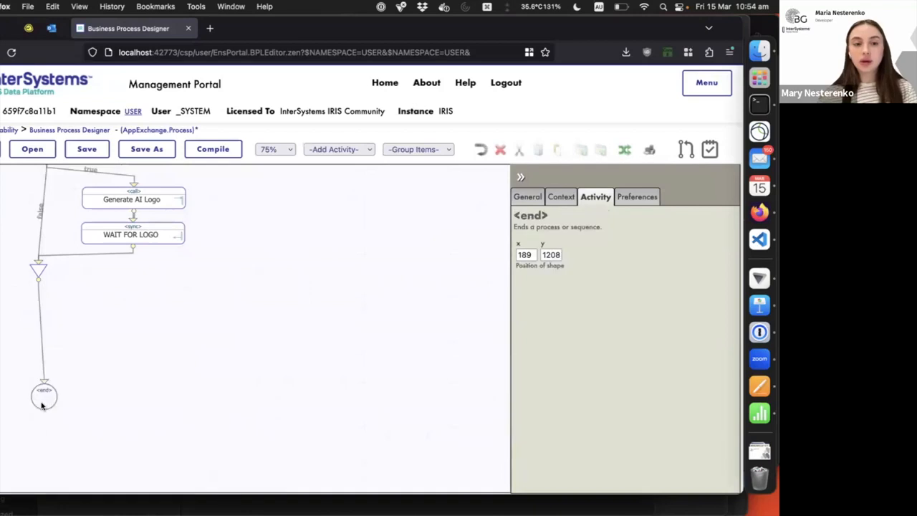
click(43, 340)
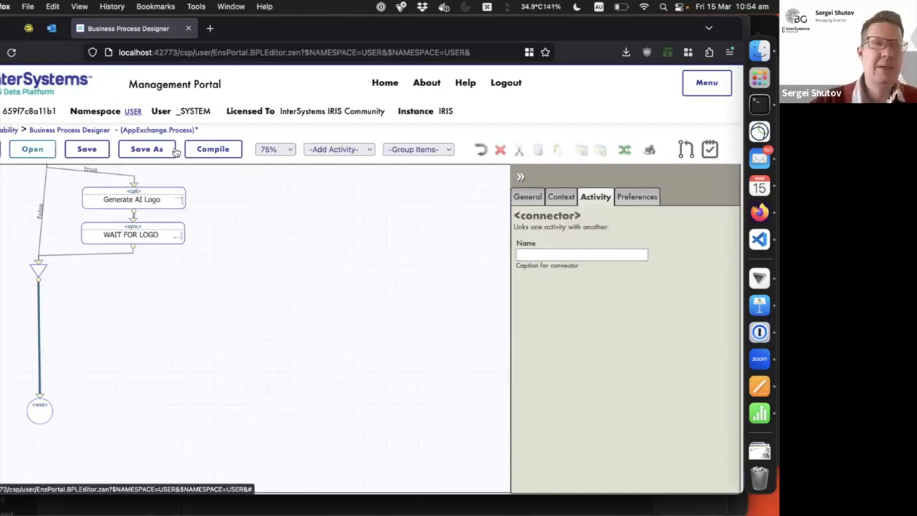
click(502, 150)
Add a call activity between the second join and the end activity and name it Publish App.
click(358, 150)
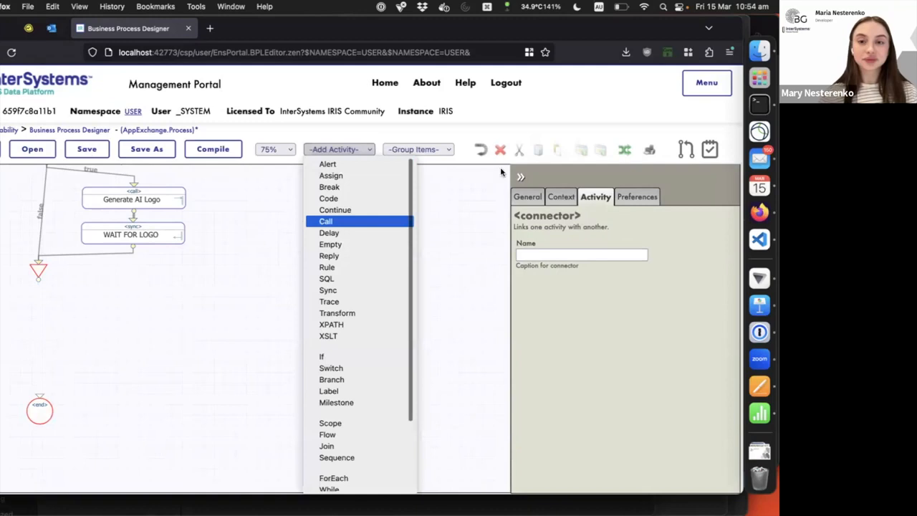
click(326, 222)
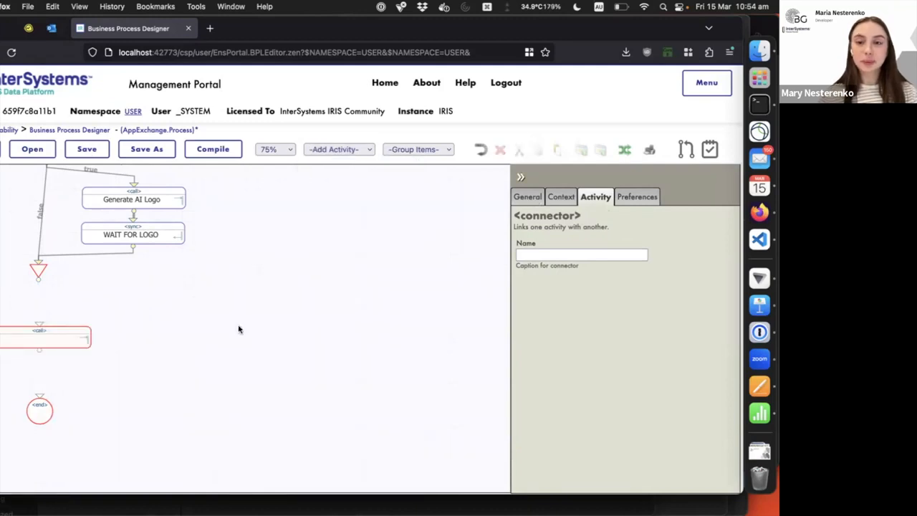
click(239, 330)
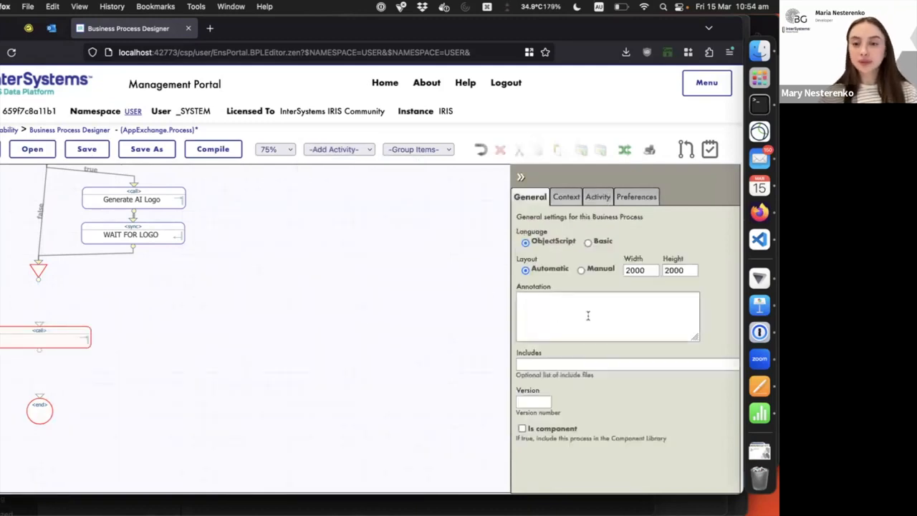
click(57, 334)
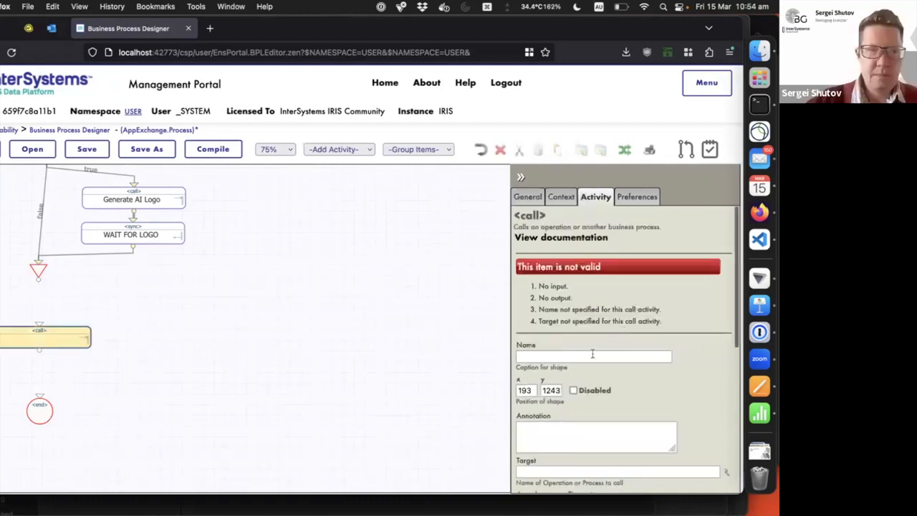
click(592, 356)
text(Publish)
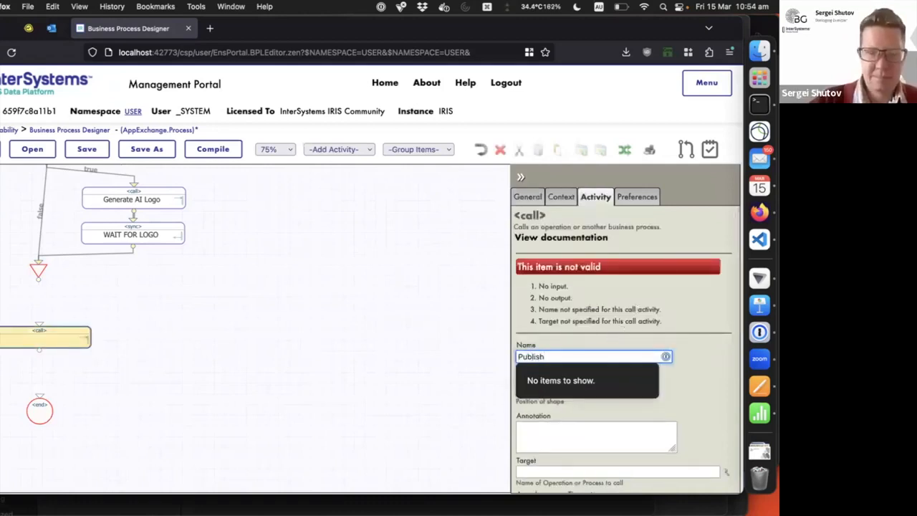
text( App)
key(Return)
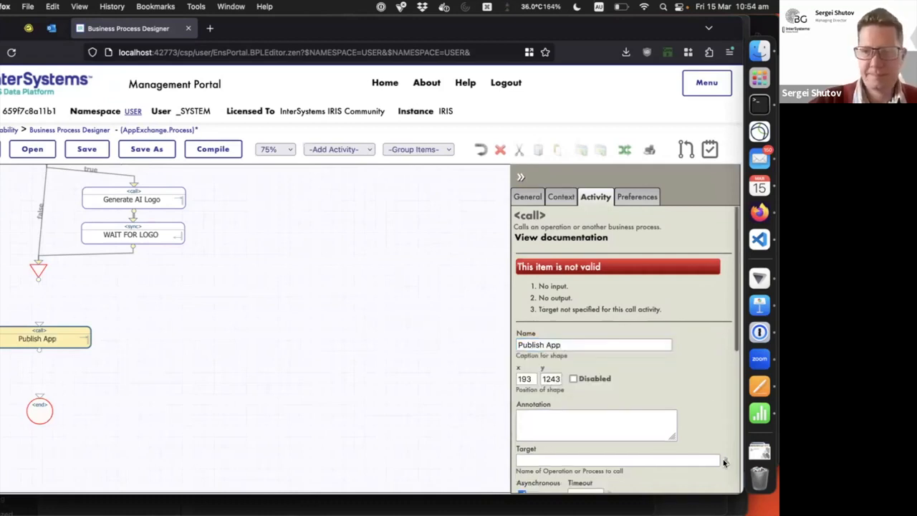
Target Publish App at the AppPublish operation with AppExchange.Msg.PublishRequest and AppExchange.Msg.PublishResponse, and connect it between the second join and the end activity.
click(724, 461)
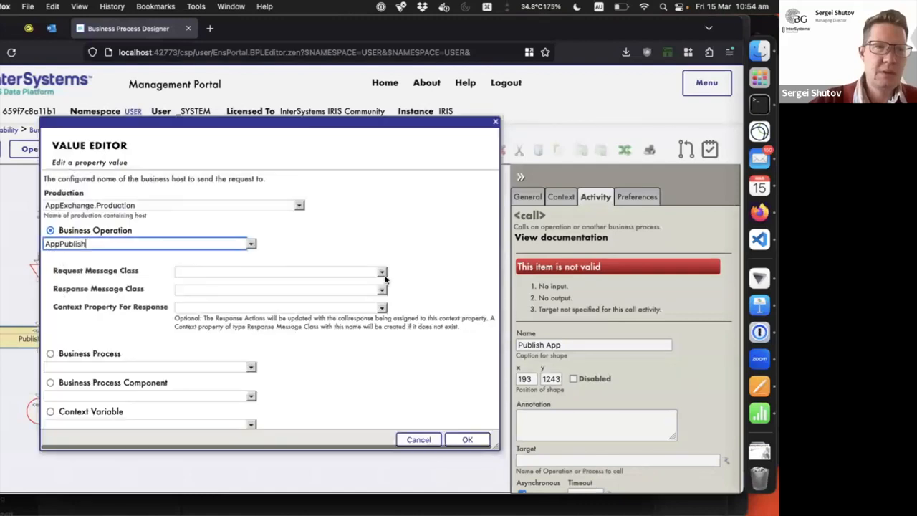
click(382, 273)
click(378, 287)
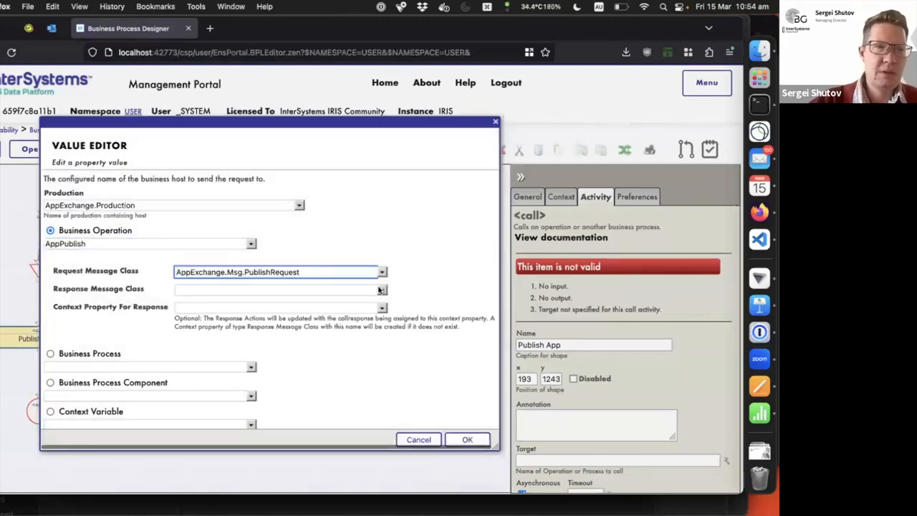
click(382, 289)
click(413, 306)
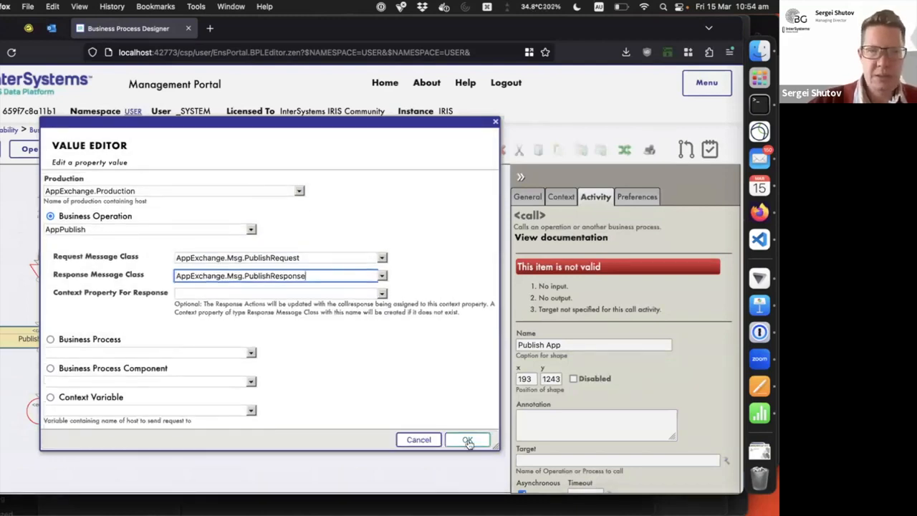
click(468, 441)
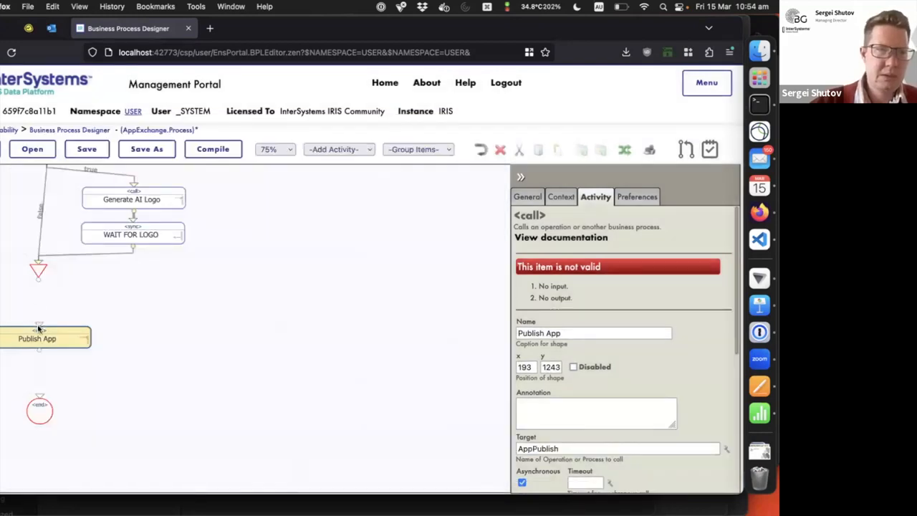
drag(39, 279, 40, 401)
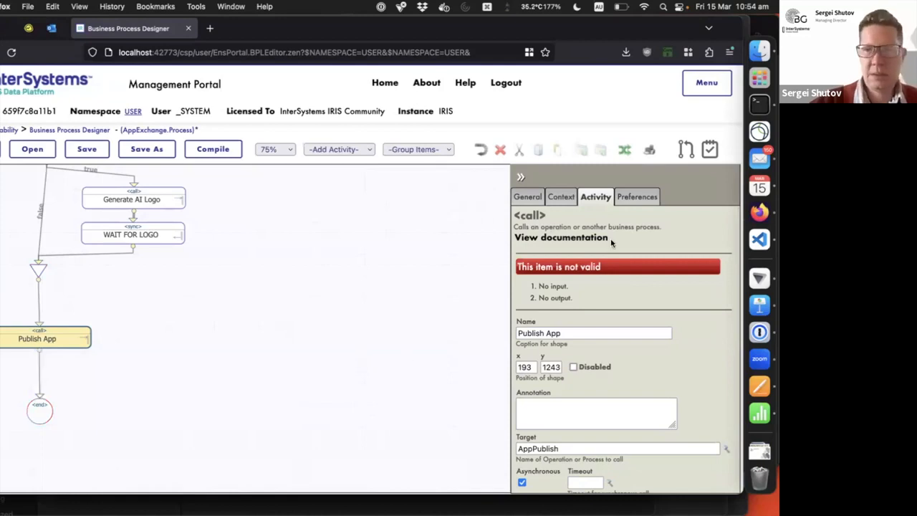
Map the process request's GitHubUrl, Summary and LogoUrl to the matching callrequest properties of Publish App and accept the request.
scroll(559, 394, down, 5)
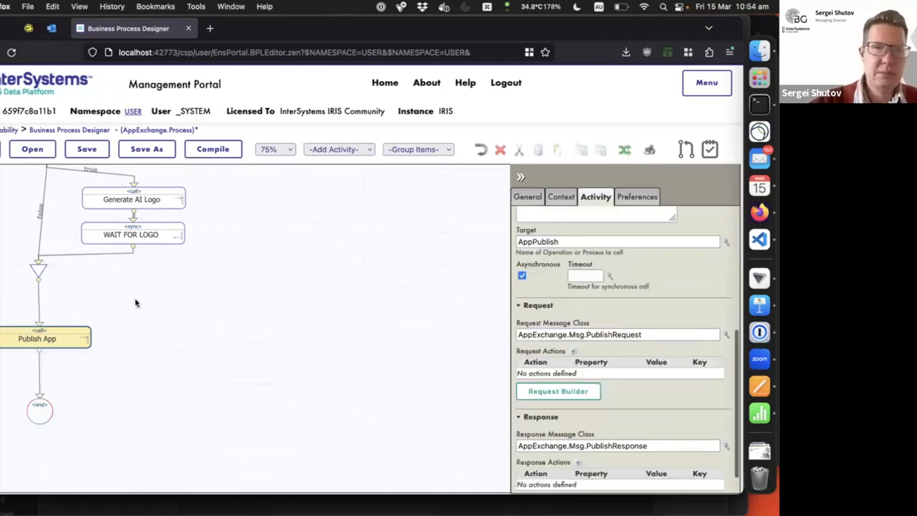
click(559, 391)
drag(326, 266, 231, 301)
click(229, 296)
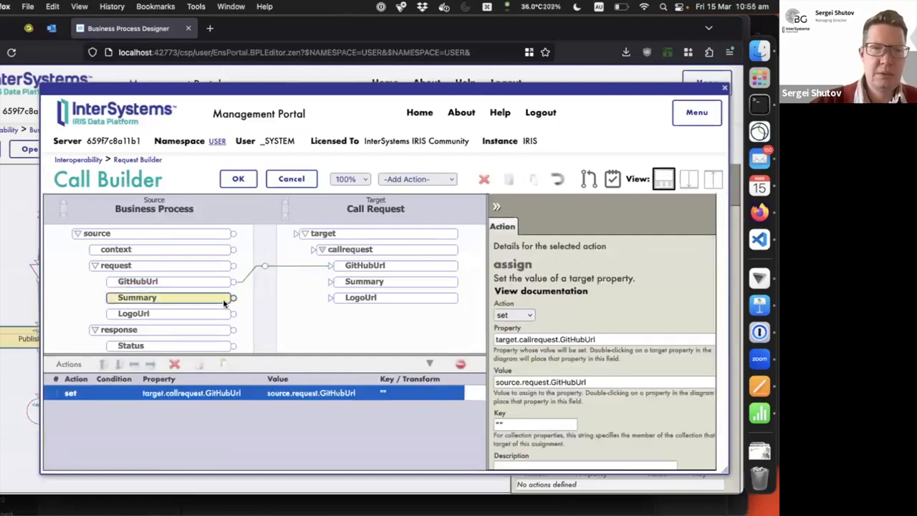
drag(313, 285, 330, 281)
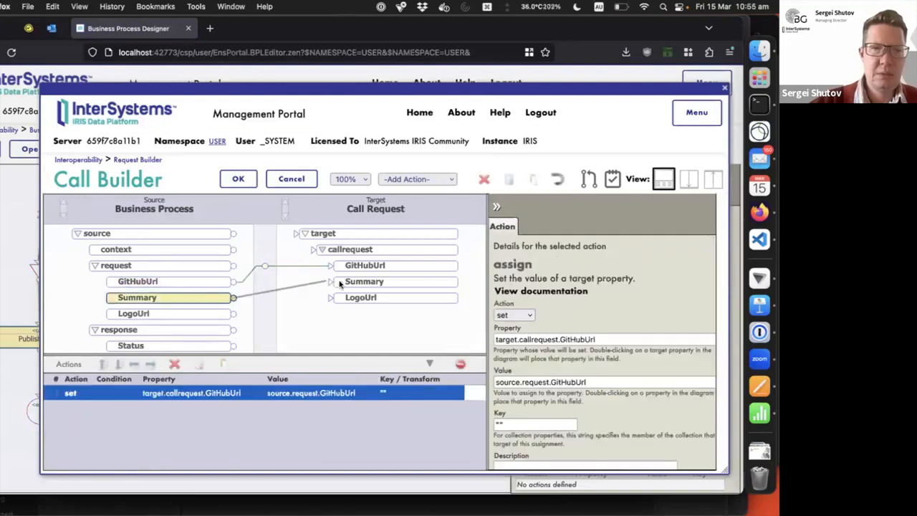
drag(233, 314, 351, 297)
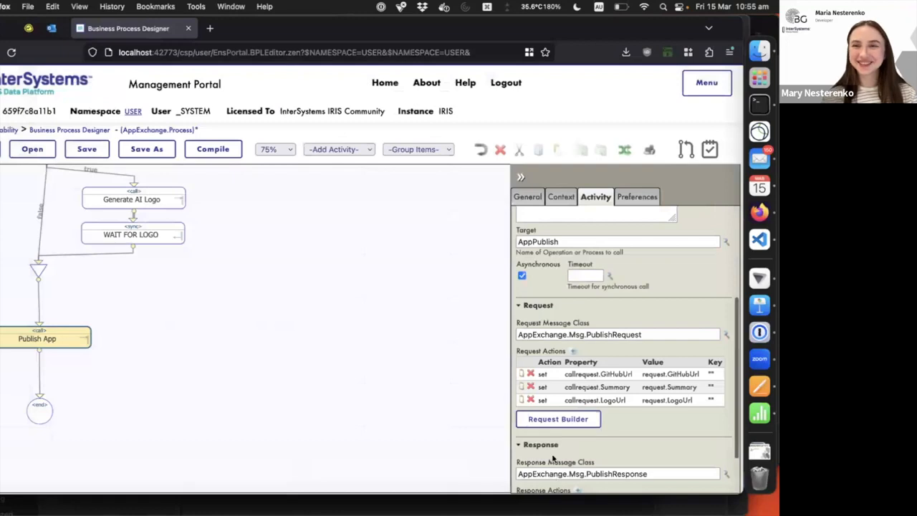
Map Publish App's callresponse Status to the process response's Status and accept the response mapping.
scroll(562, 374, down, 2)
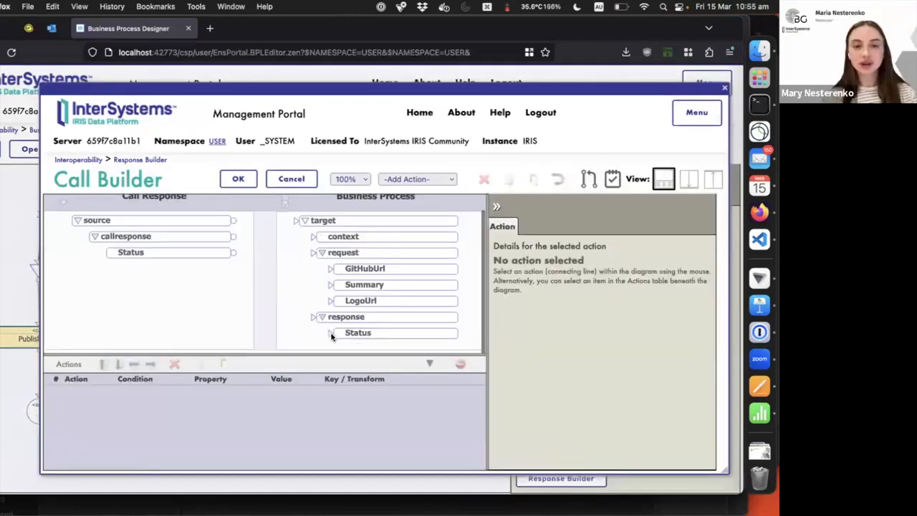
drag(234, 254, 356, 339)
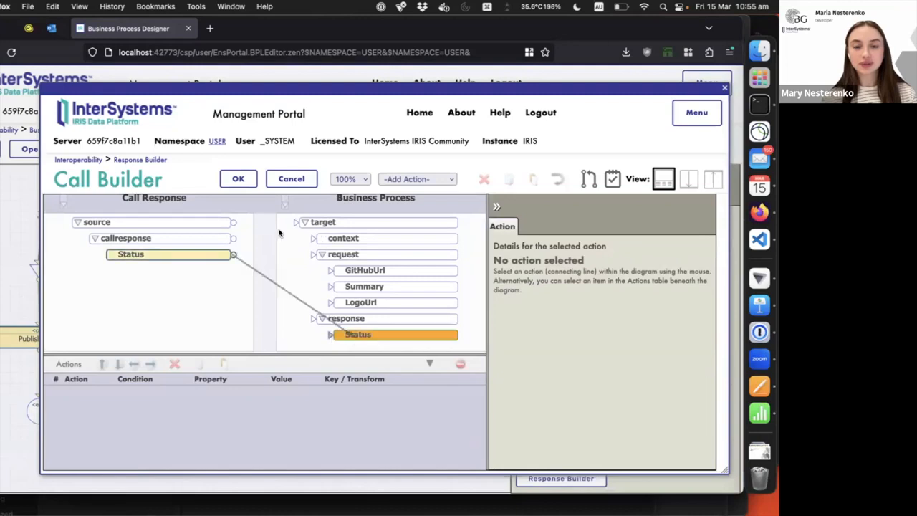
click(238, 180)
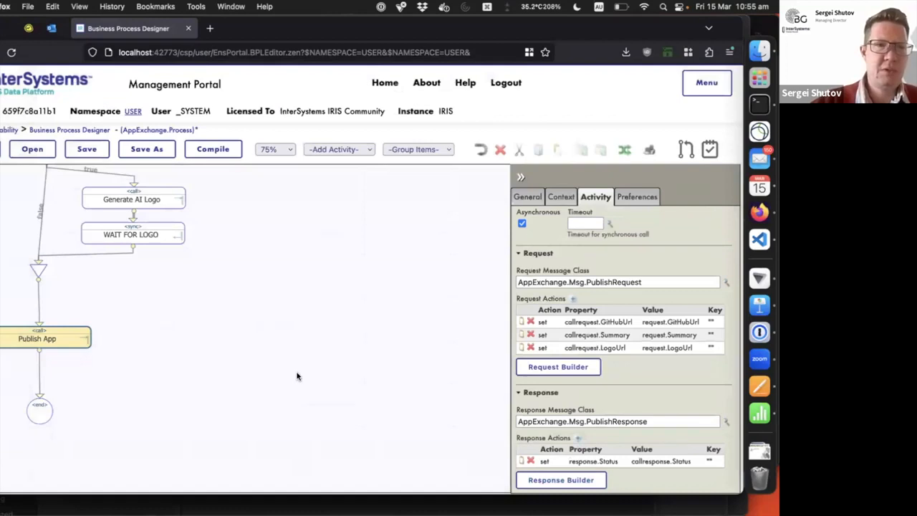
Save and compile the AppExchange.Process business process, and dismiss the save and compilation dialogs.
scroll(298, 376, up, 2)
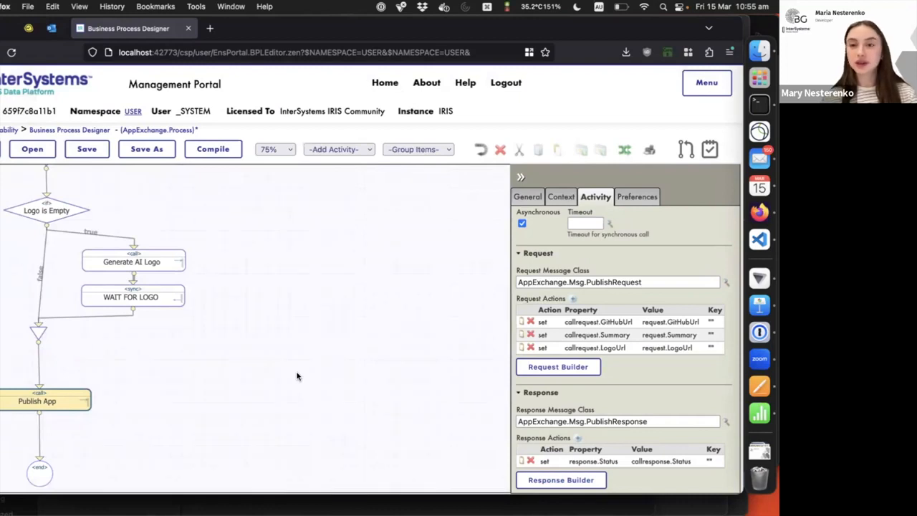
click(220, 150)
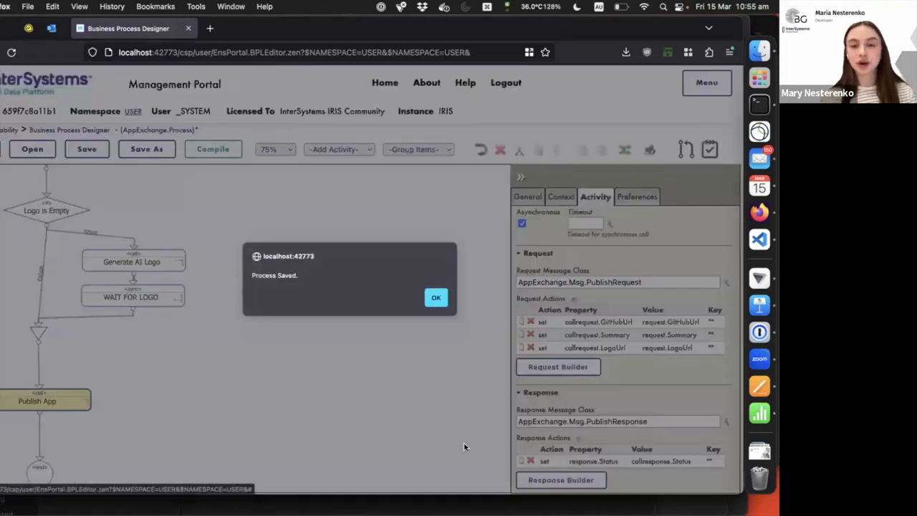
key(Return)
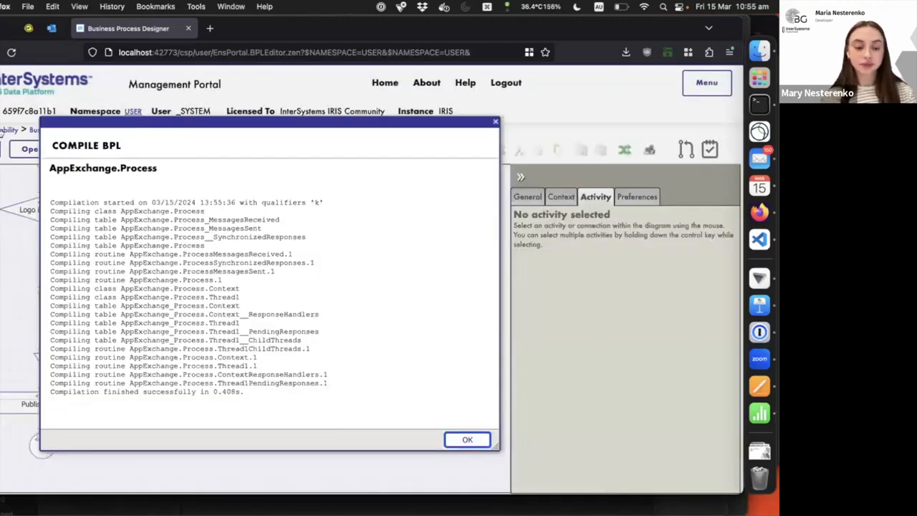
key(Return)
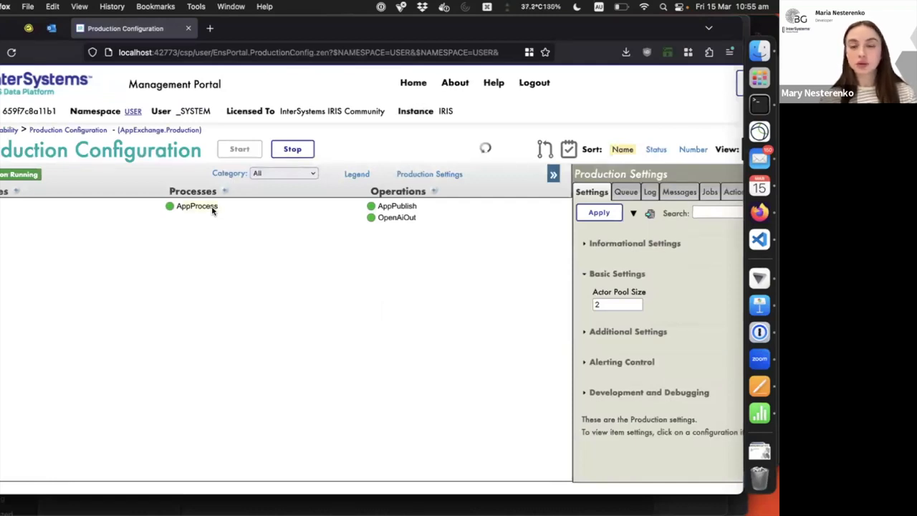
click(212, 208)
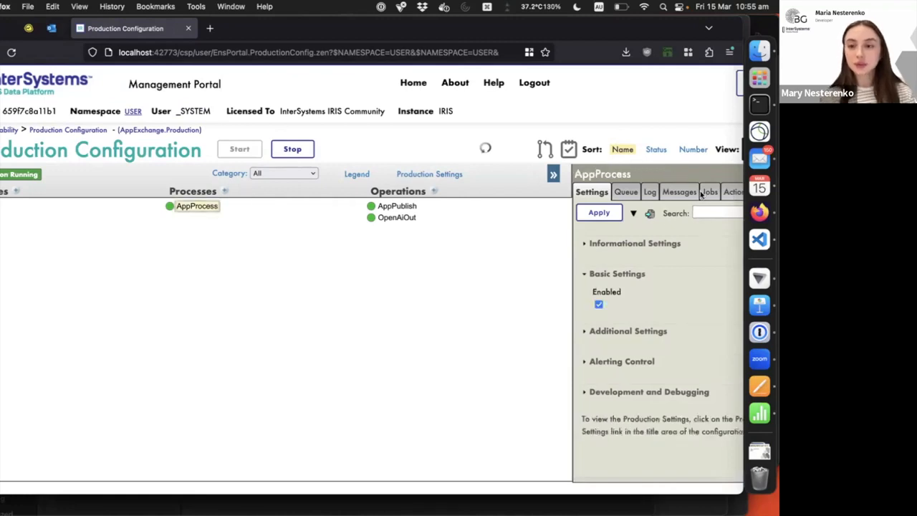
click(731, 192)
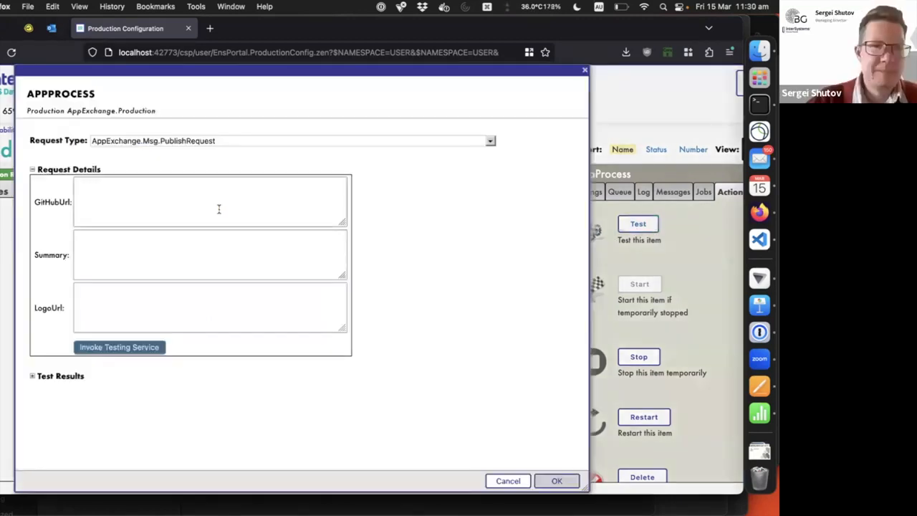
click(218, 209)
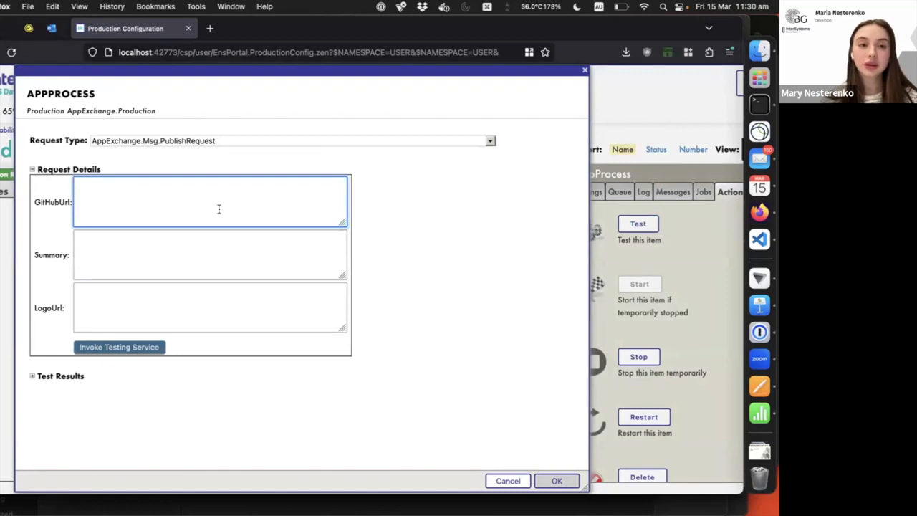
text(https://github.com/banksiaglobal/bg-openai/)
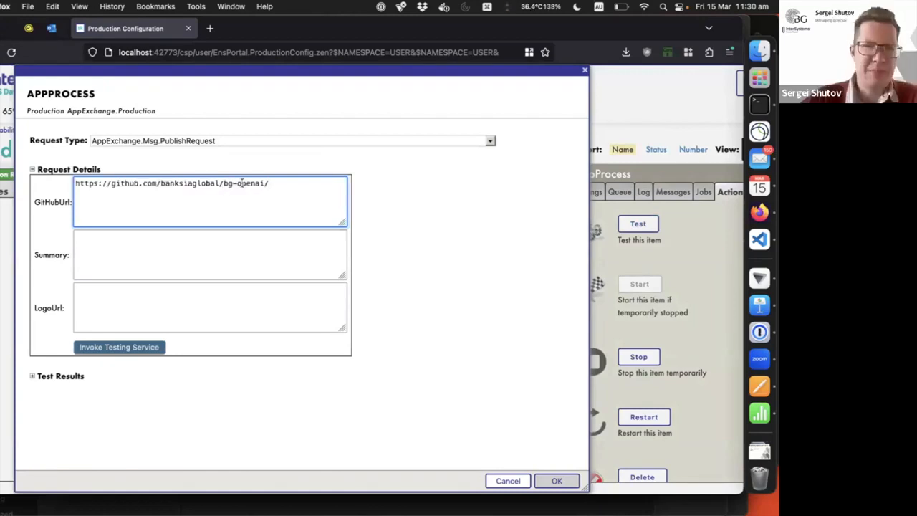
click(131, 348)
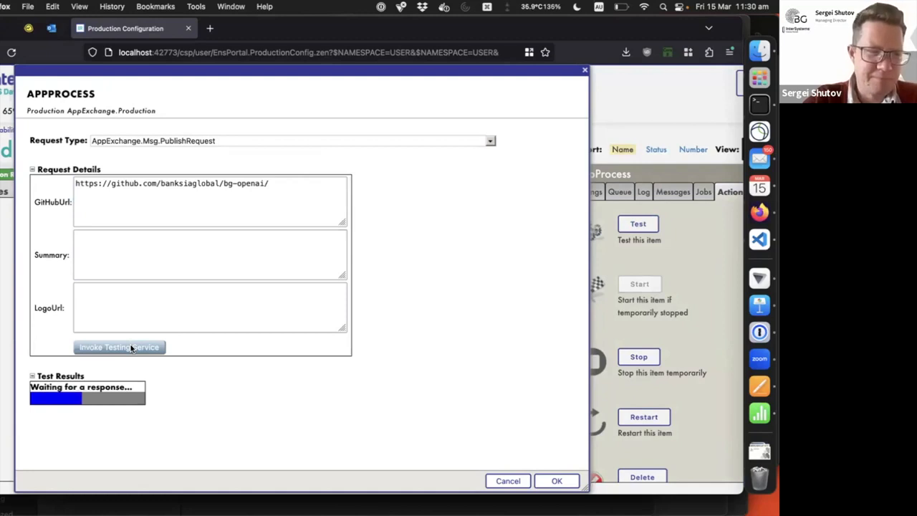
Open the test's visual trace and examine the Summary and LogoUrl in the PublishRequest sent from AppProcess to AppPublish.
click(136, 210)
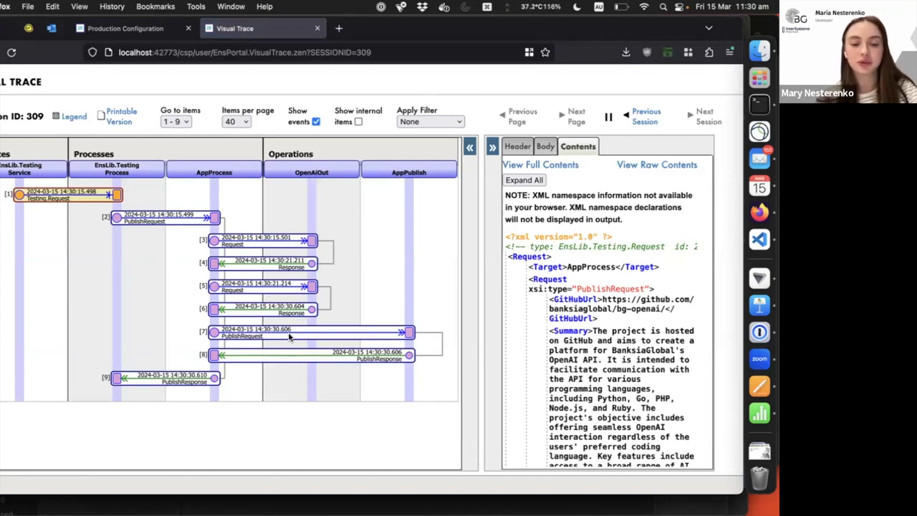
click(289, 337)
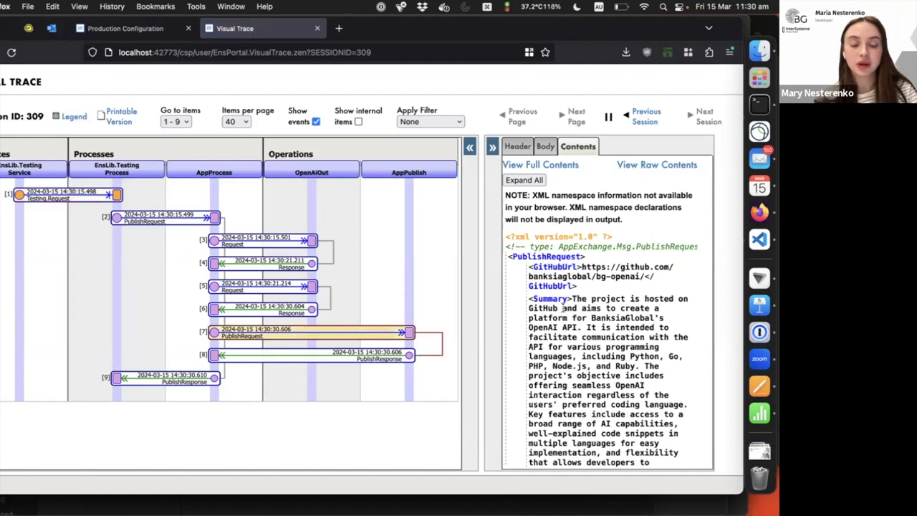
scroll(563, 309, down, 3)
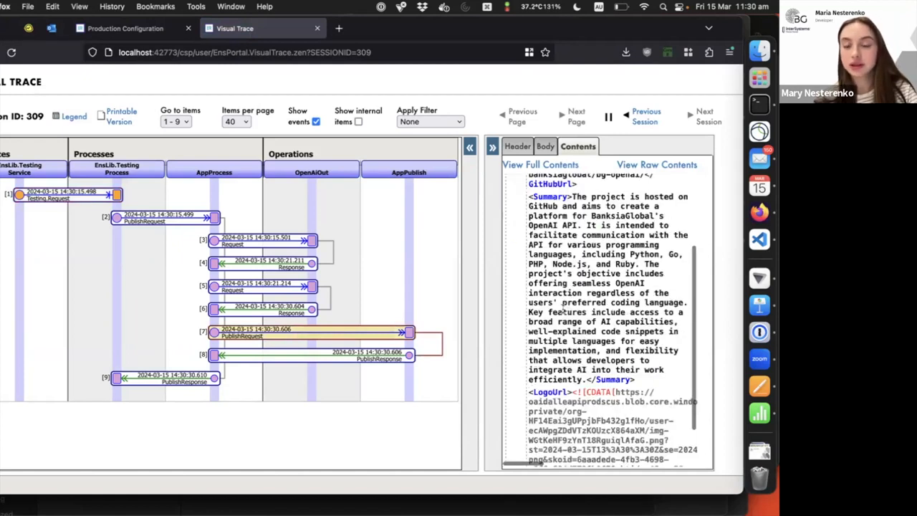
scroll(563, 309, down, 2)
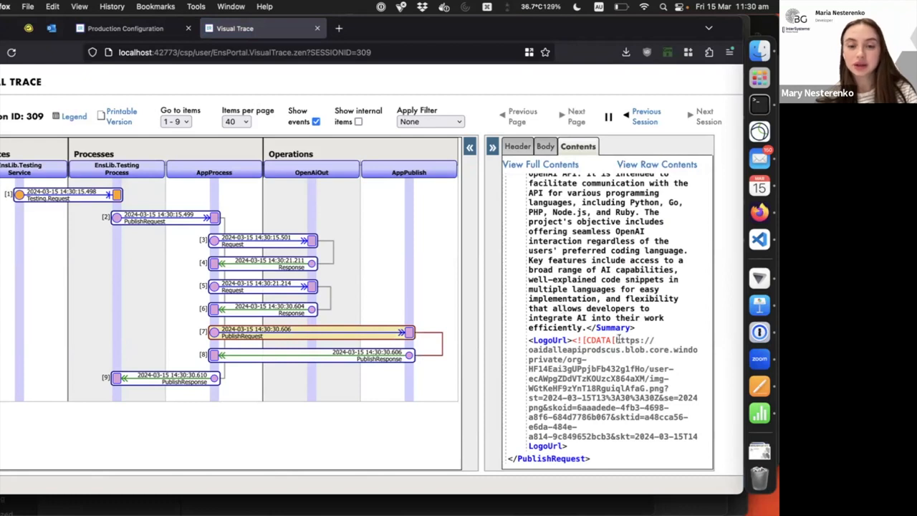
Copy the generated LogoUrl from the PublishRequest contents and open it in a new browser tab without the trailing markup characters.
drag(614, 340, 528, 445)
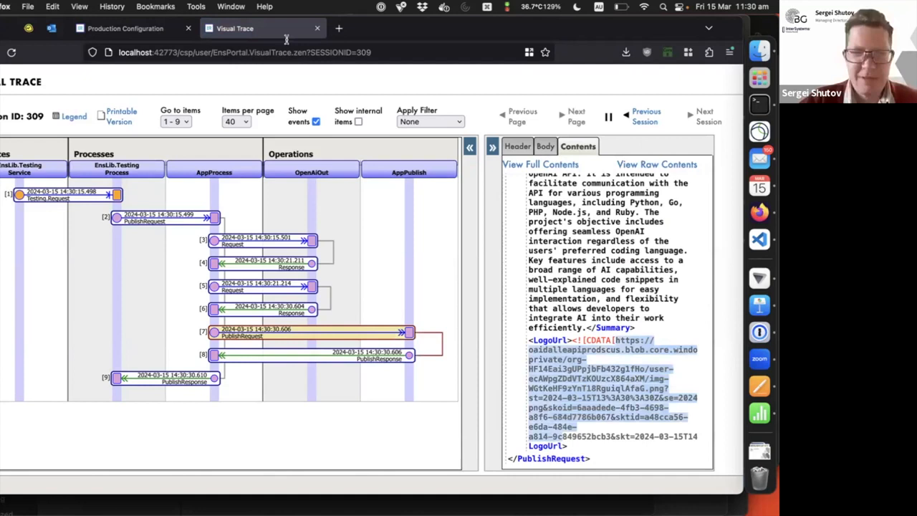
click(339, 29)
key(super+v)
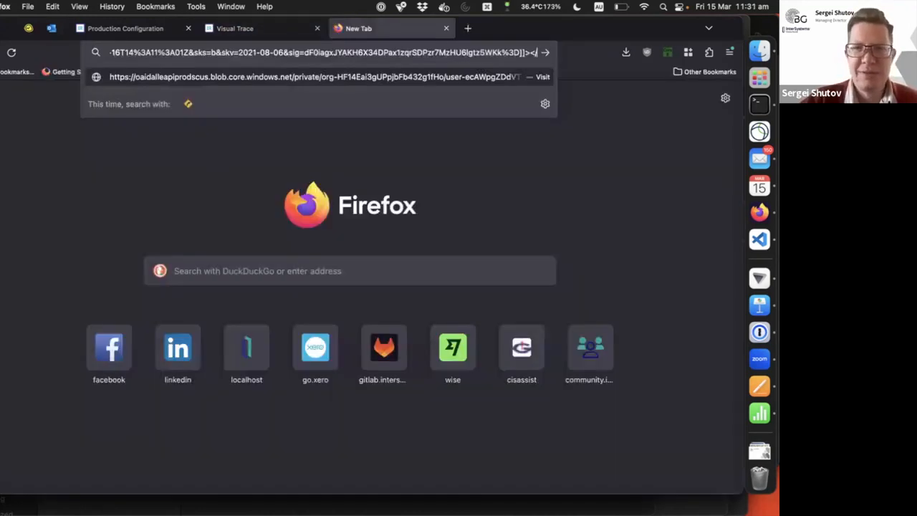
key(BackSpace)
key(BackSpace)
key(BackSpace)
key(BackSpace)
key(Return)
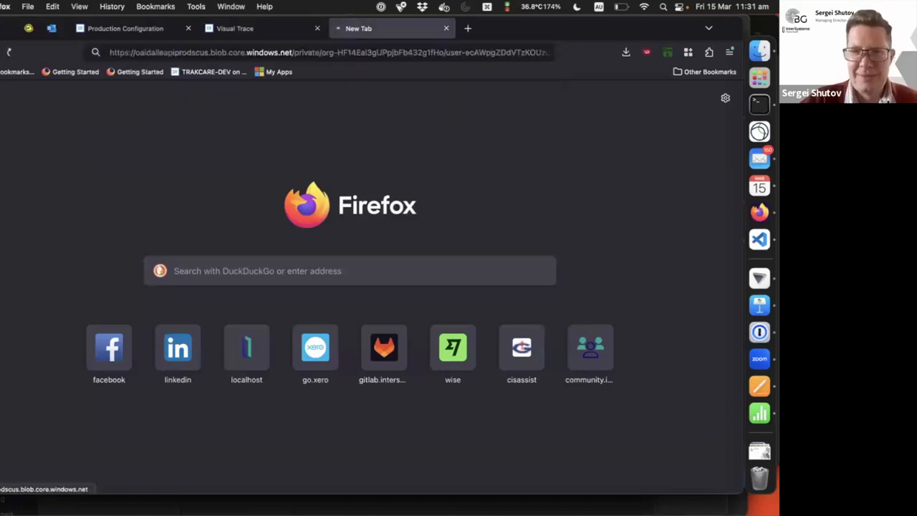